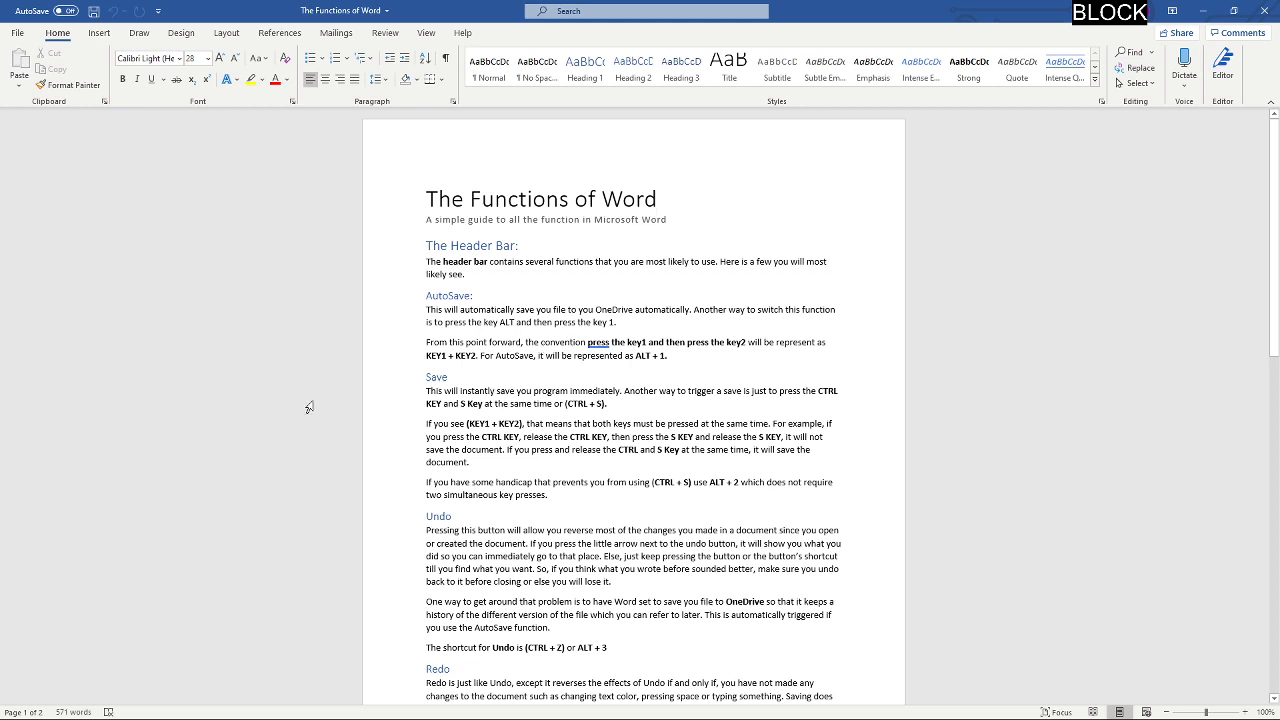
Step: Switch AutoSave on for the document and back off again
key(alt+1)
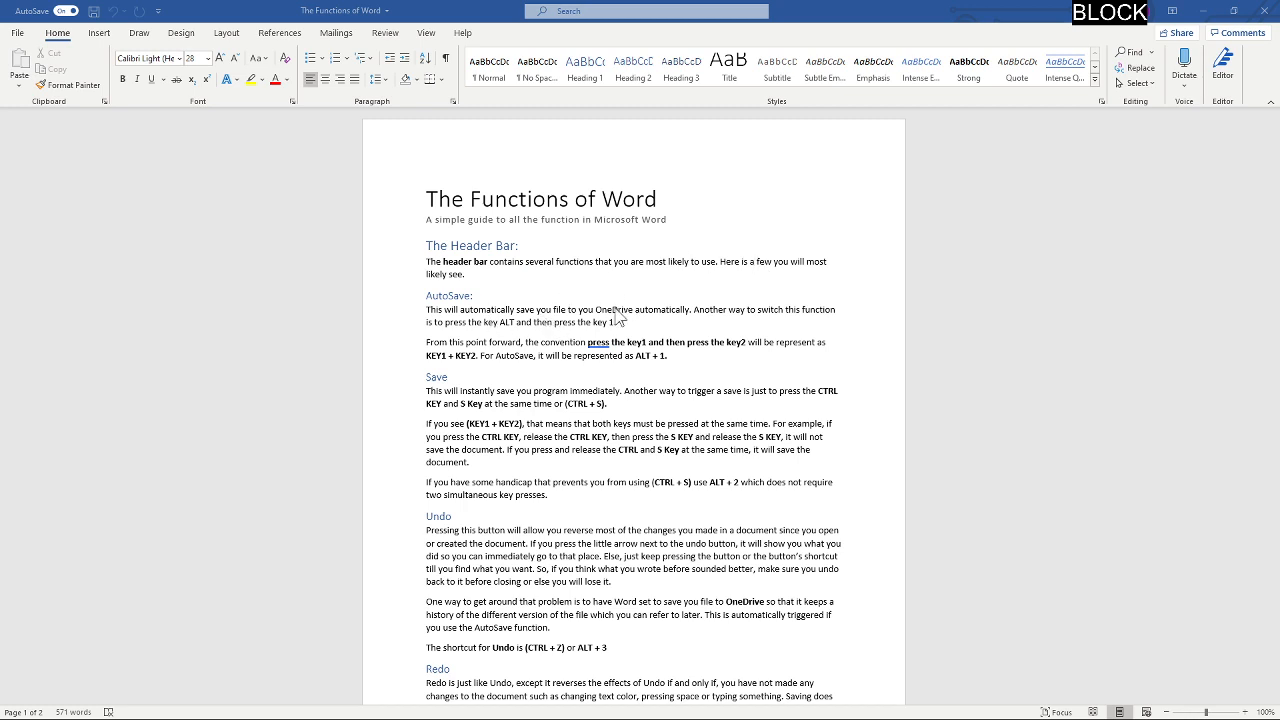
click(738, 213)
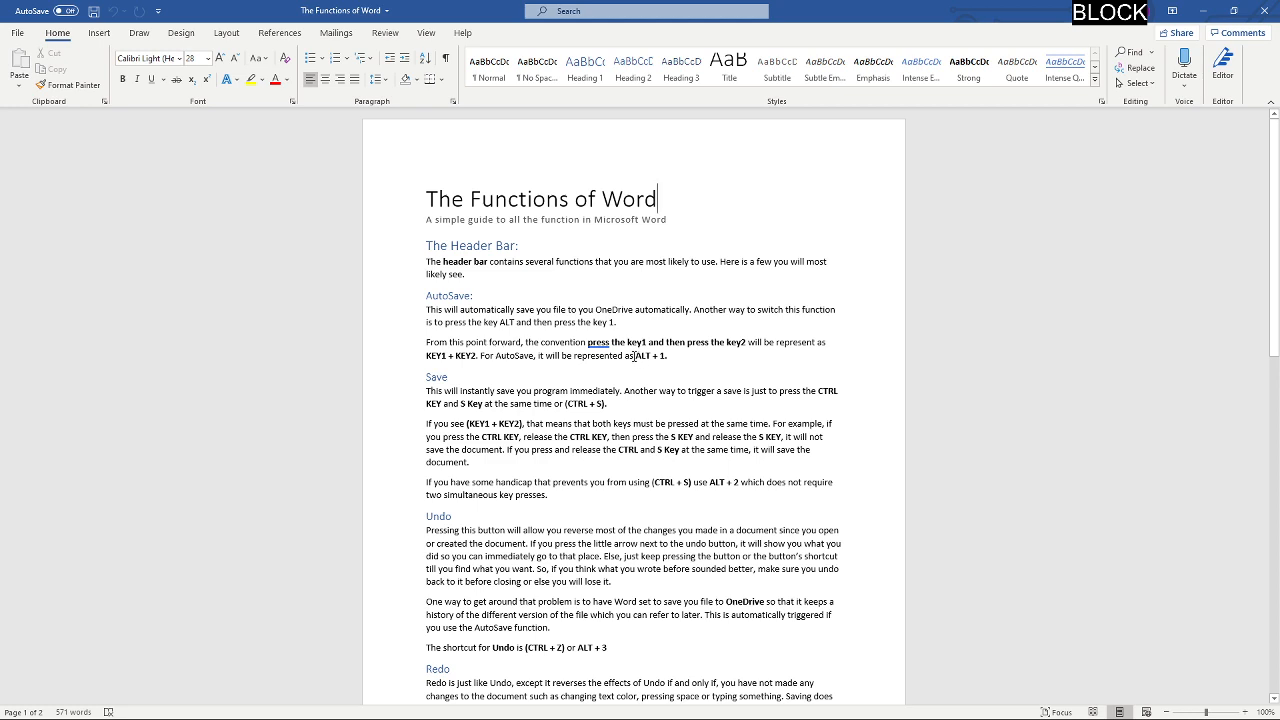
Step: Review the key-sequence convention in the AutoSave section, highlighting KEY1 + KEY2 and the ALT + 1 example
drag(634, 356, 668, 357)
click(515, 347)
click(588, 343)
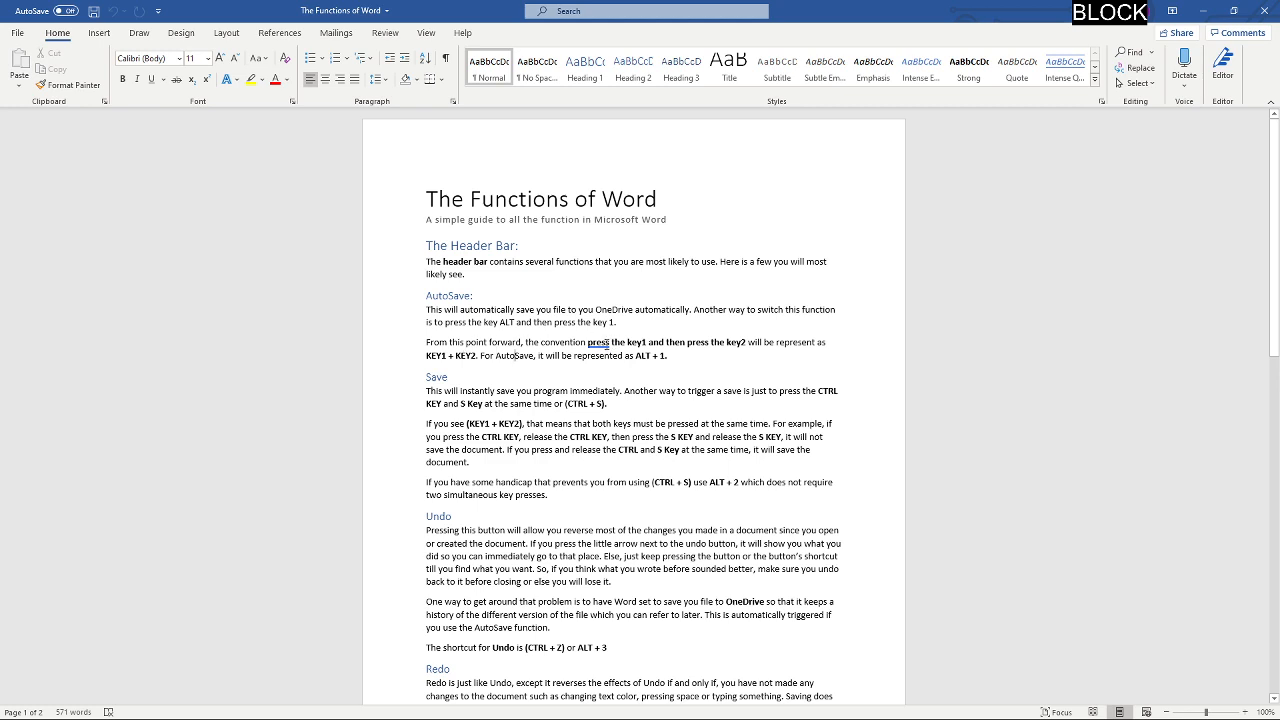
click(623, 357)
key(shift+End)
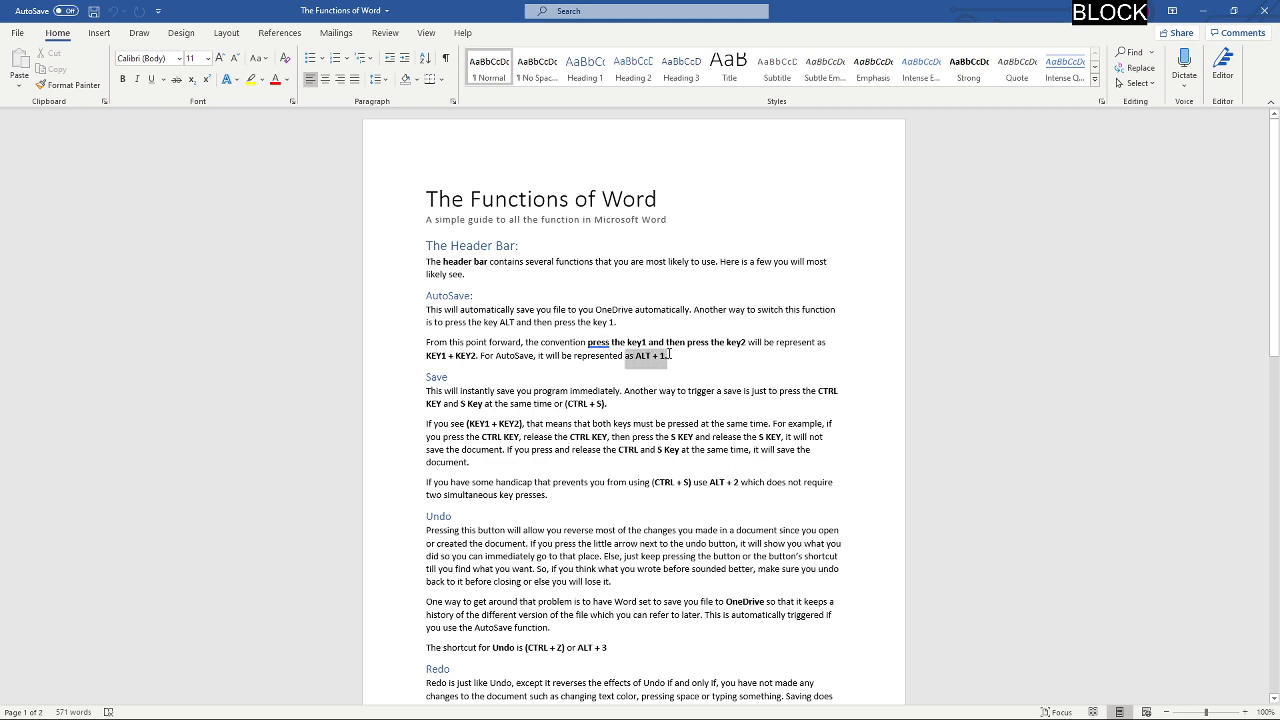
click(590, 343)
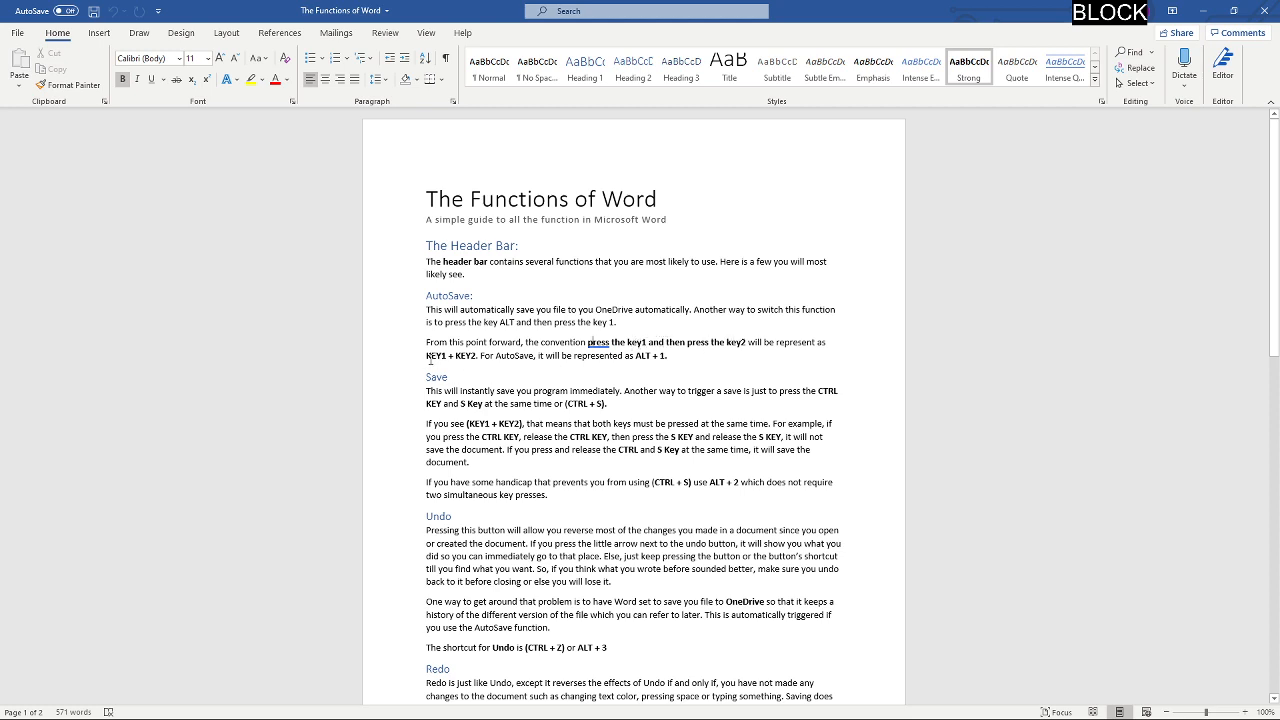
drag(426, 356, 478, 353)
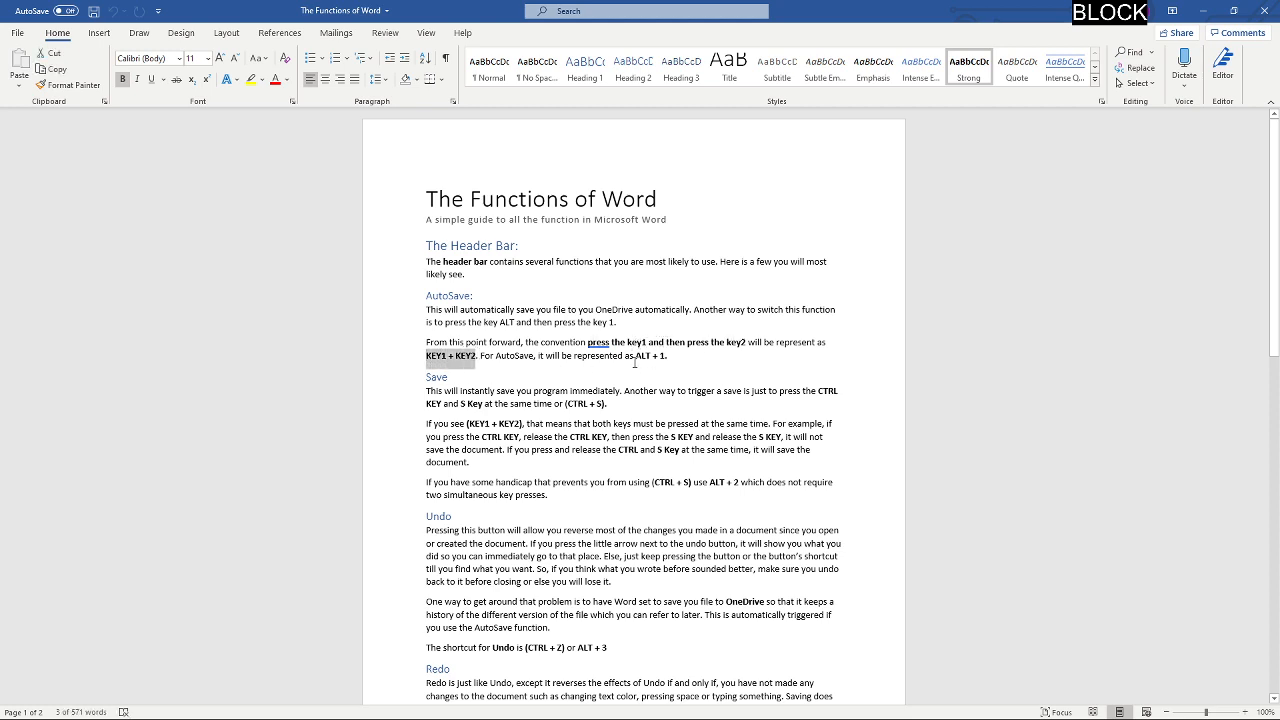
click(637, 355)
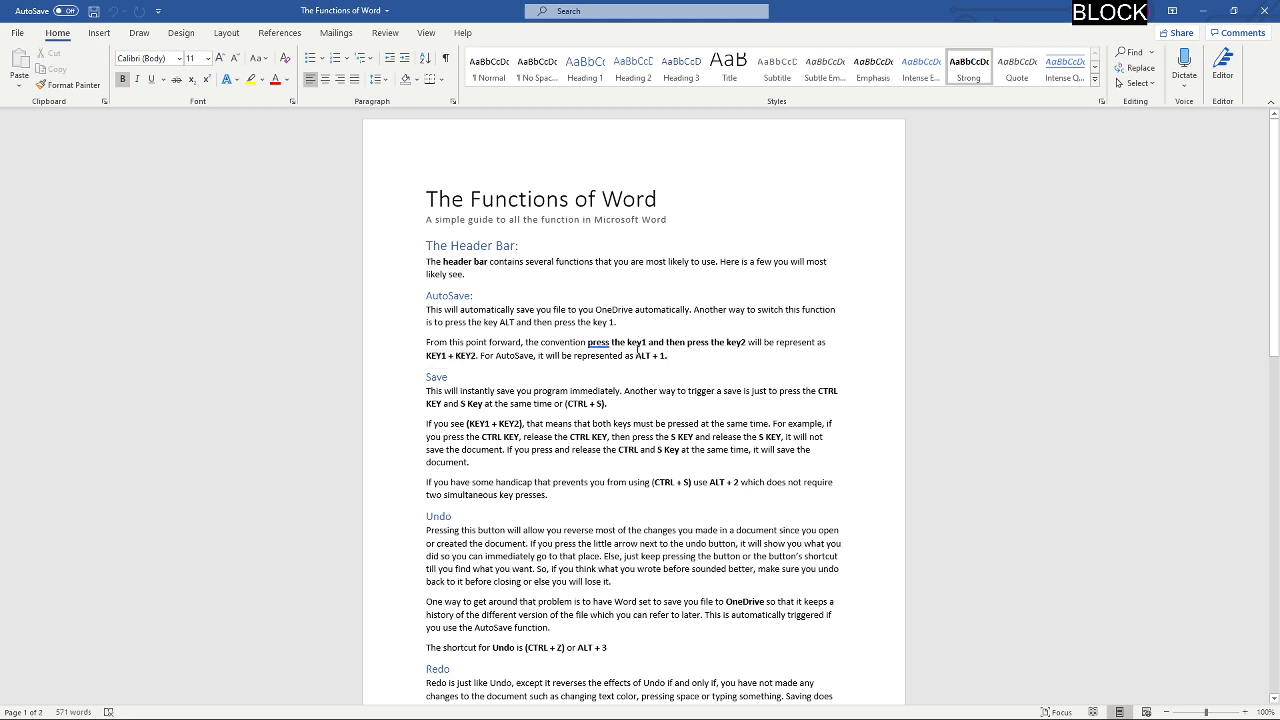
click(688, 360)
Step: Save the document with the cursor placed in the Save section
scroll(598, 370, down, 3)
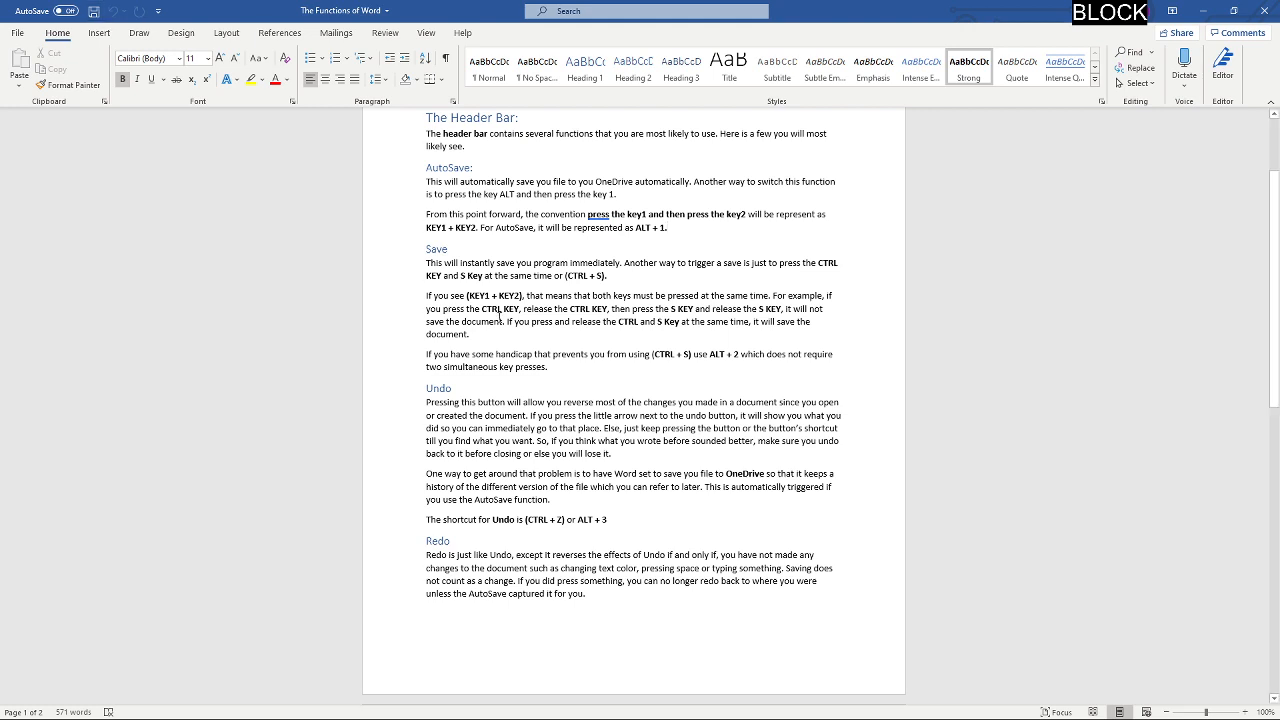
click(689, 422)
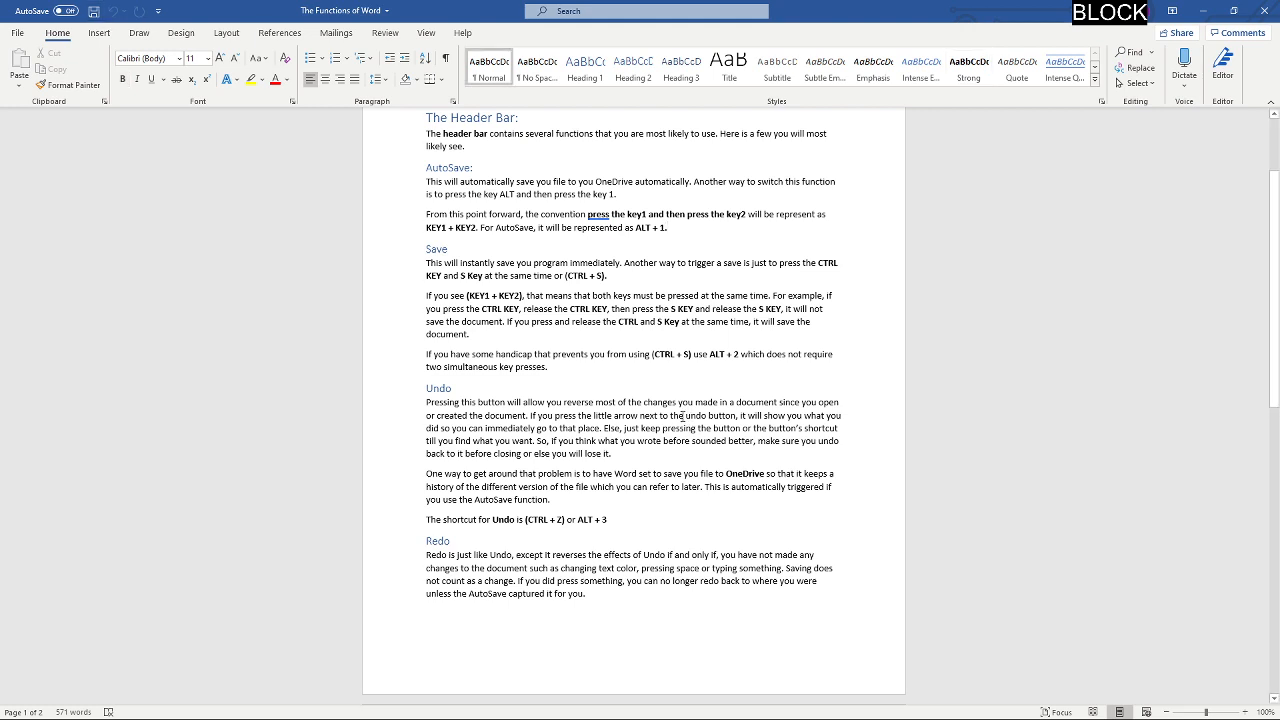
click(632, 282)
key(ctrl+s)
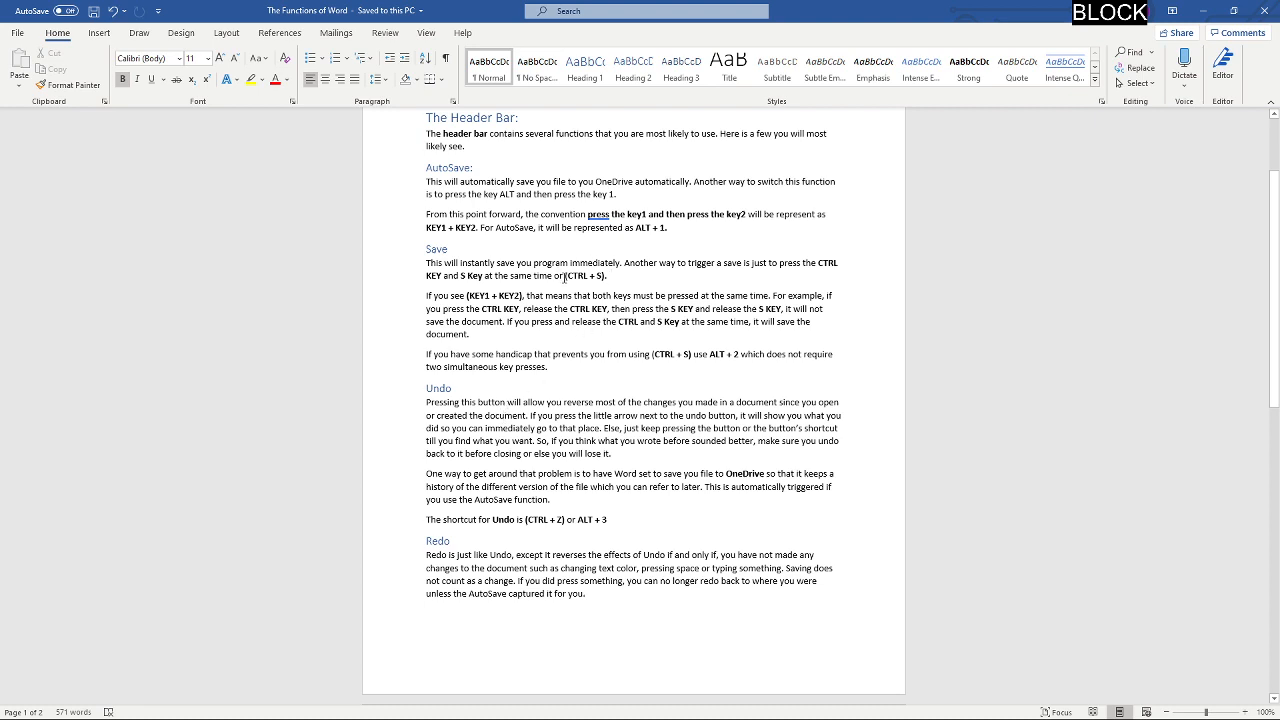
Step: Highlight the (CTRL + S) shortcut in the Save section's first paragraph and place the cursor after it
drag(566, 278, 610, 279)
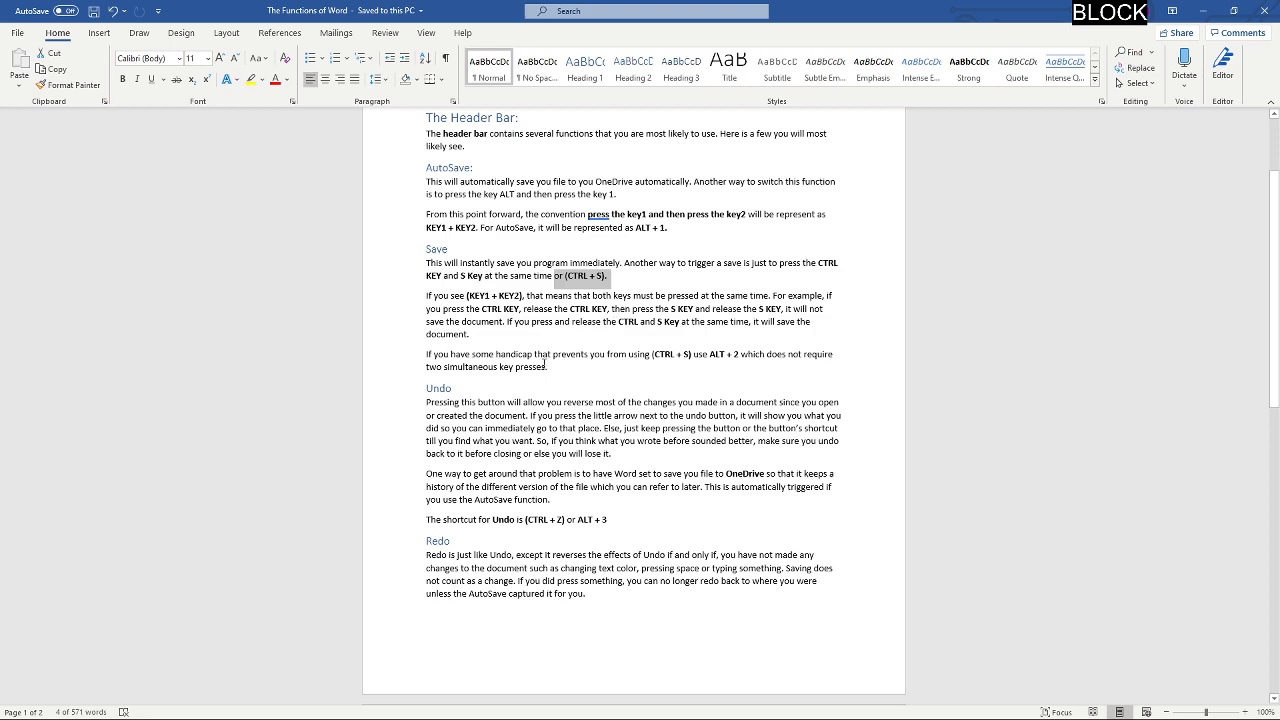
scroll(540, 368, up, 1)
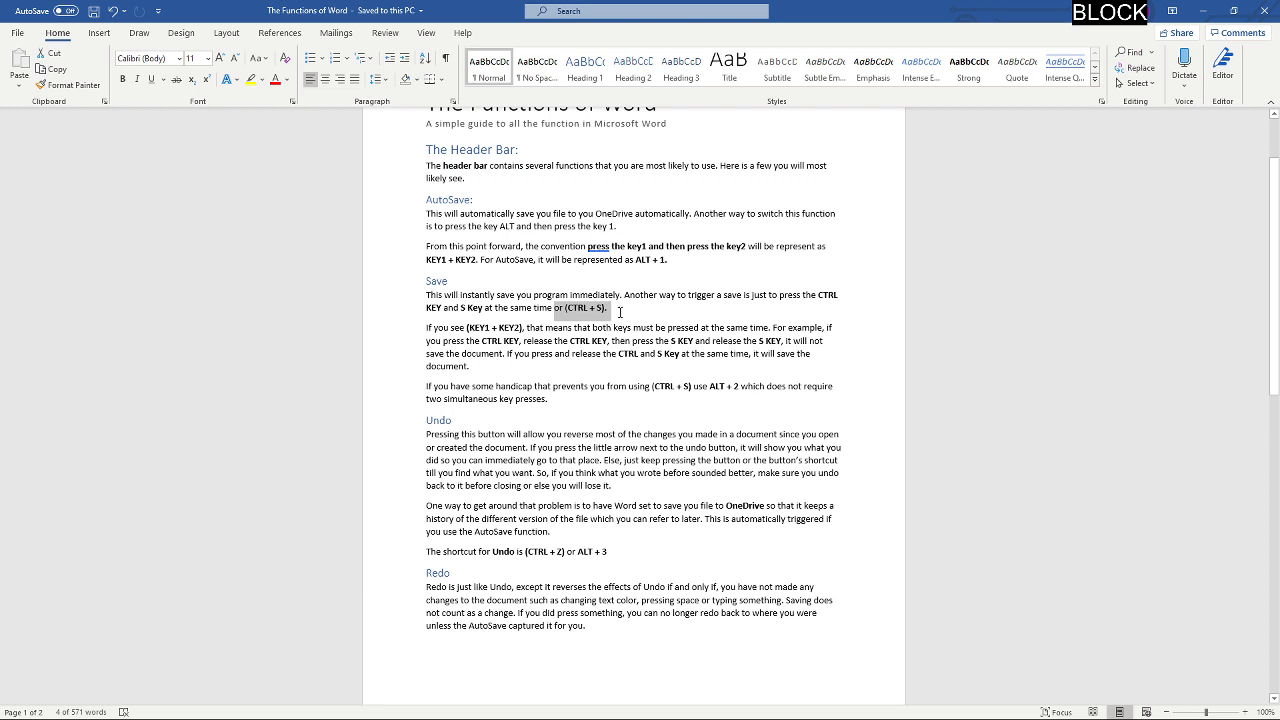
key(Right)
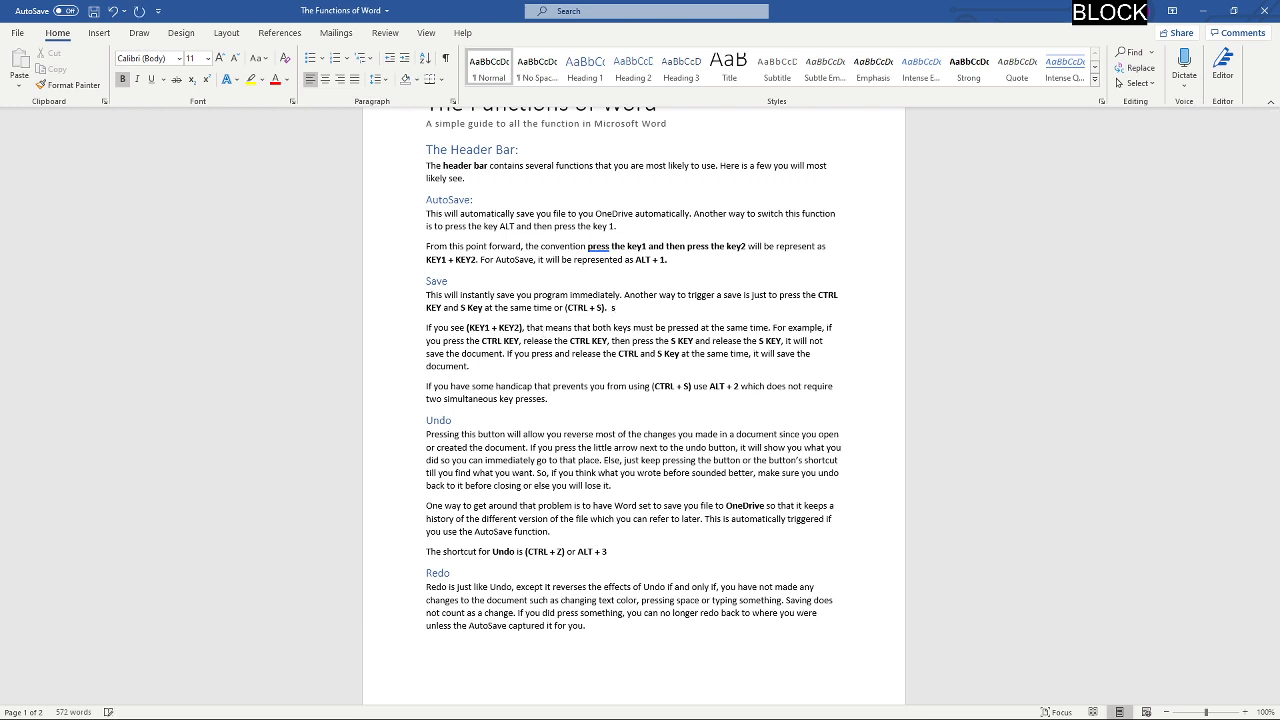
Step: Delete the stray "s" after (CTRL + S) in the Save section's first paragraph
key(BackSpace)
key(ctrl+s)
key(ctrl+s)
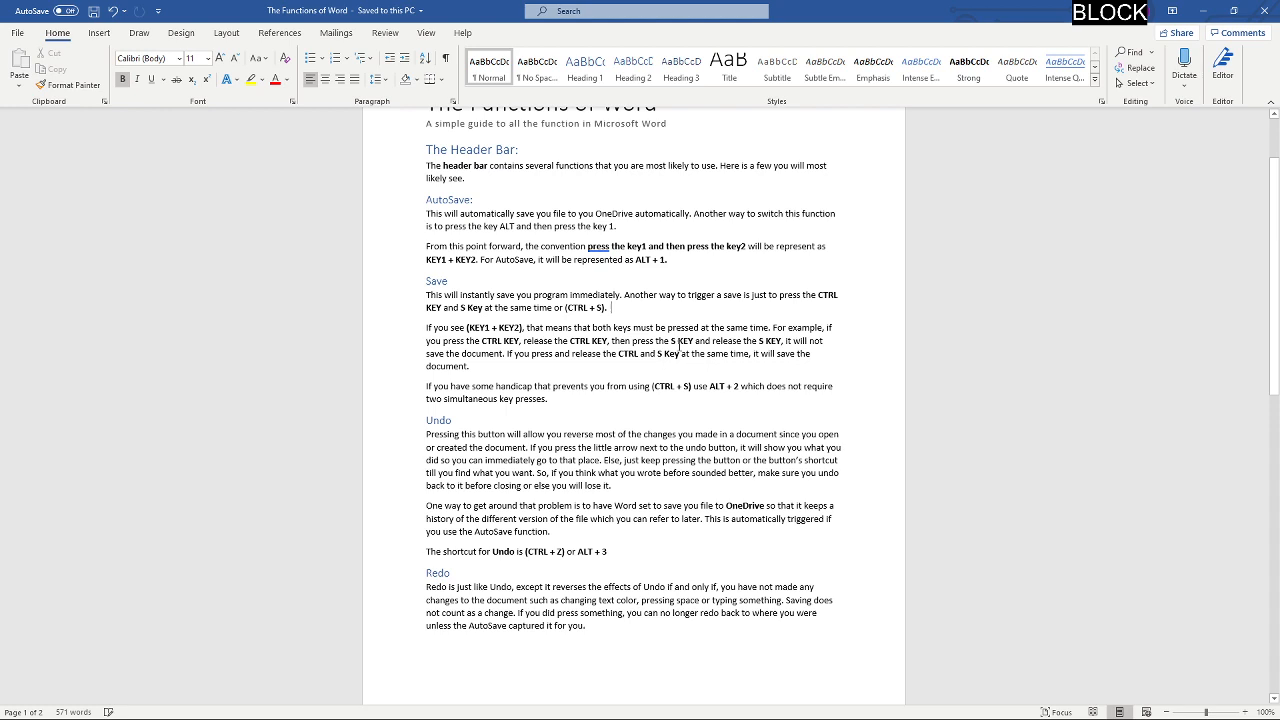
key(ctrl+z)
Step: Highlight the Save section's paragraph about the ALT + 2 alternative, clear the selection and save the document
drag(433, 386, 555, 402)
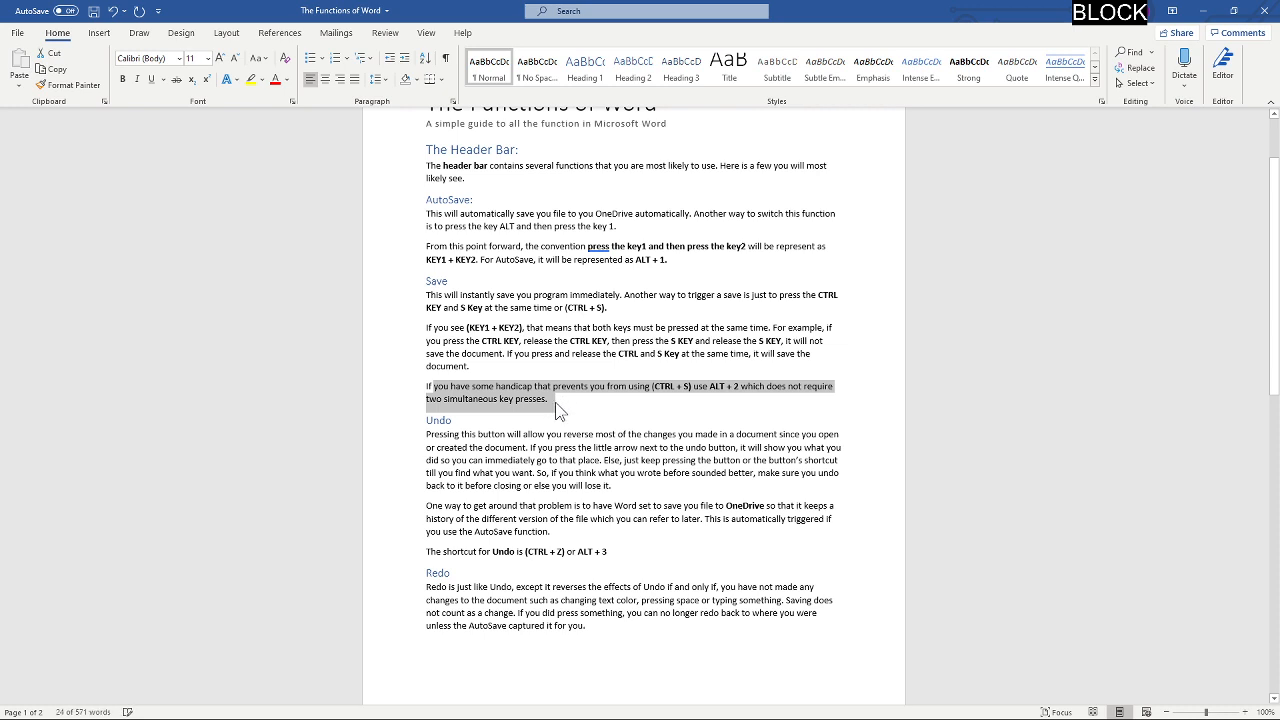
key(Right)
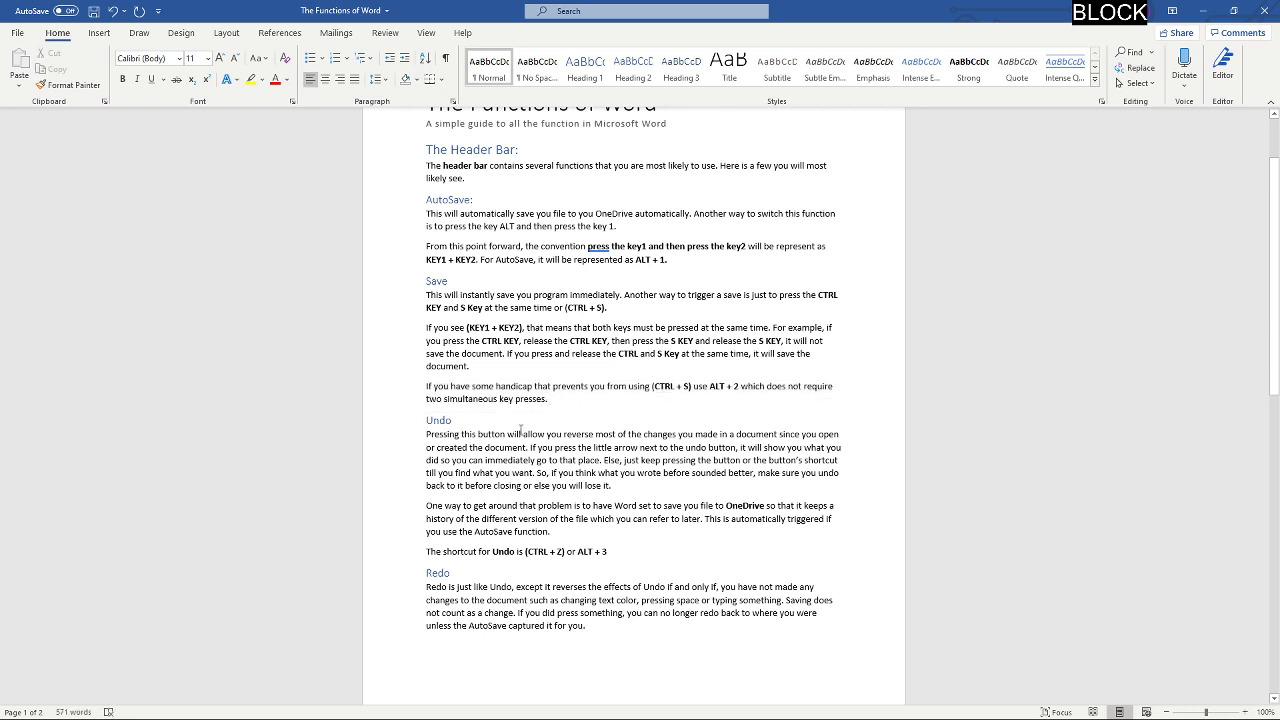
key(ctrl+s)
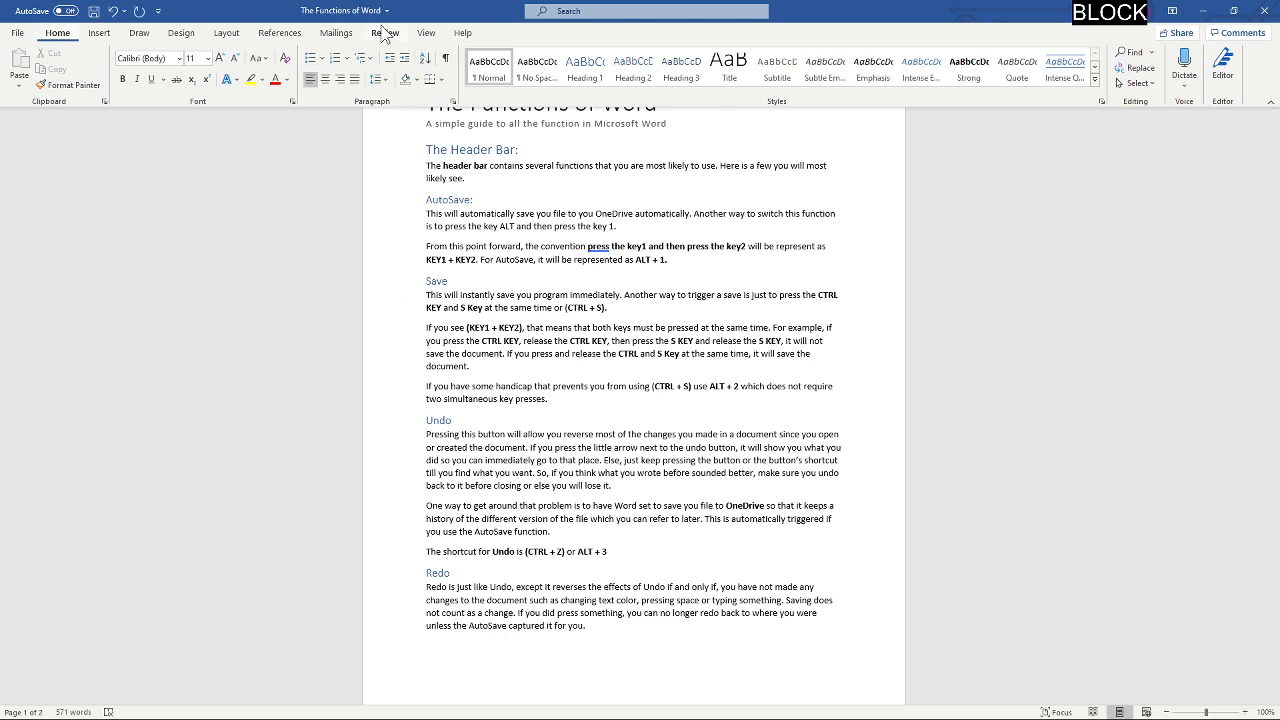
key(ctrl+s)
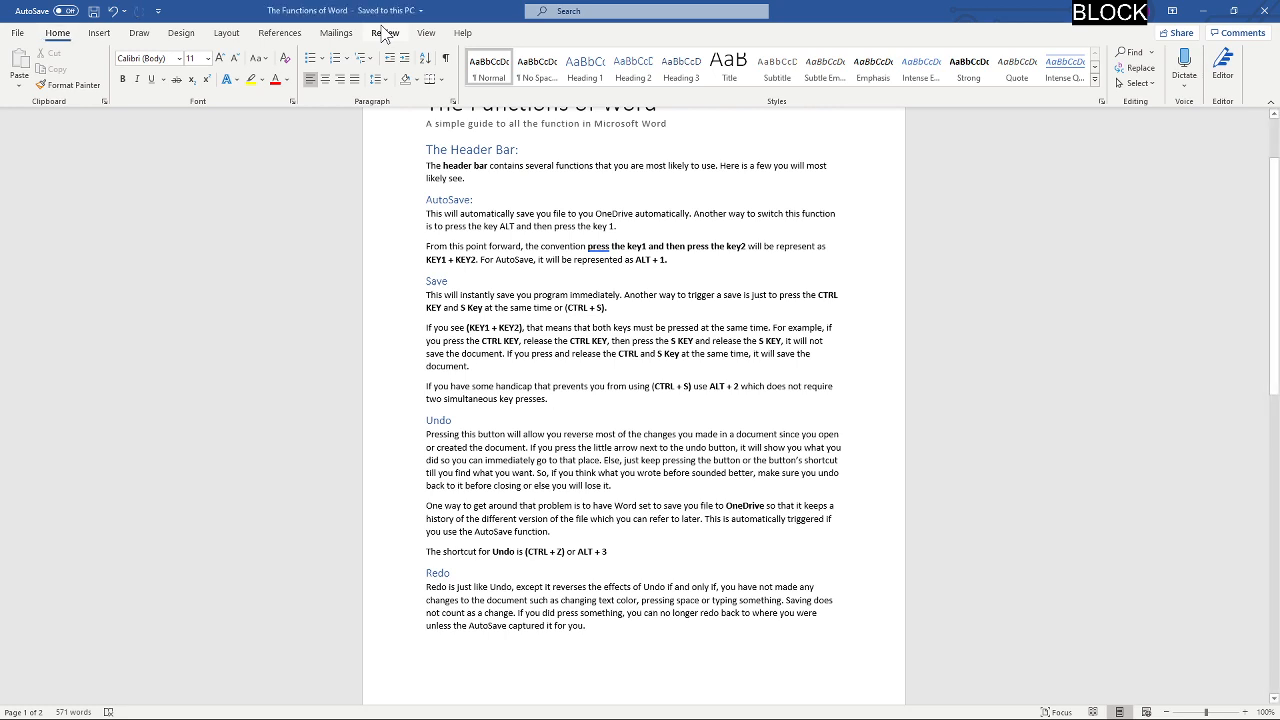
Step: Look over the Save and Undo sections and undo the last edit
click(493, 327)
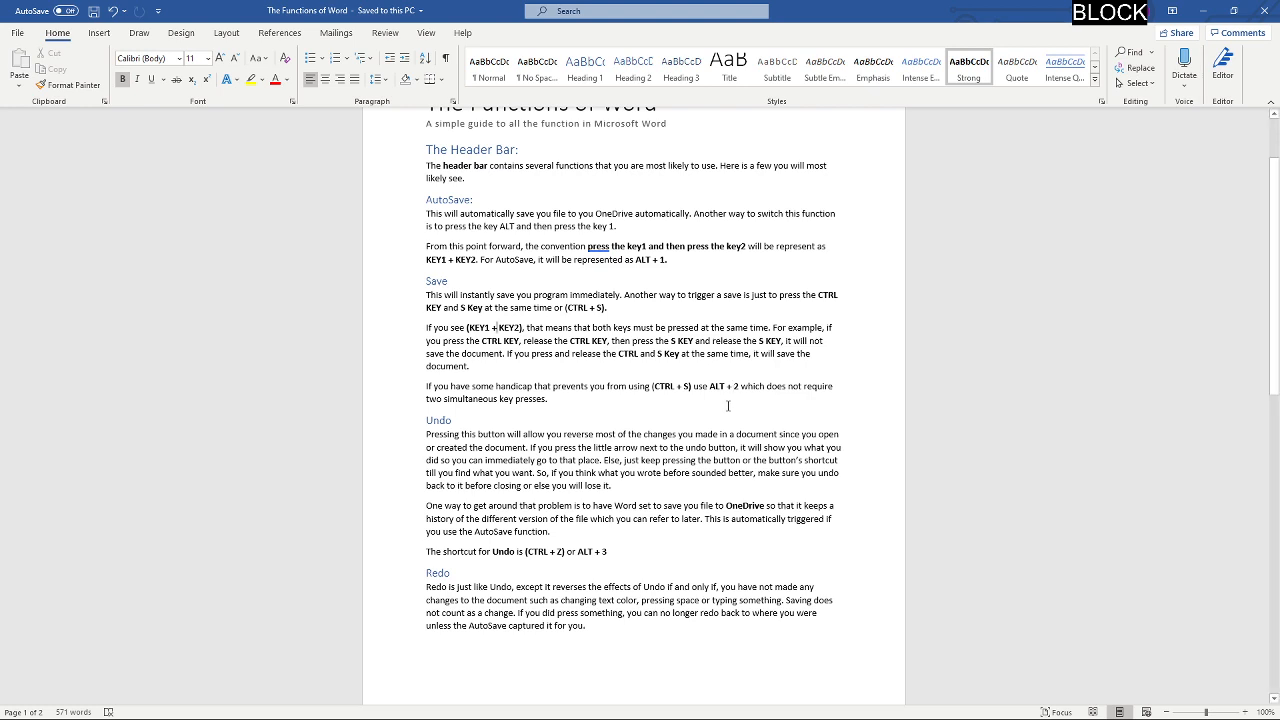
scroll(720, 420, down, 1)
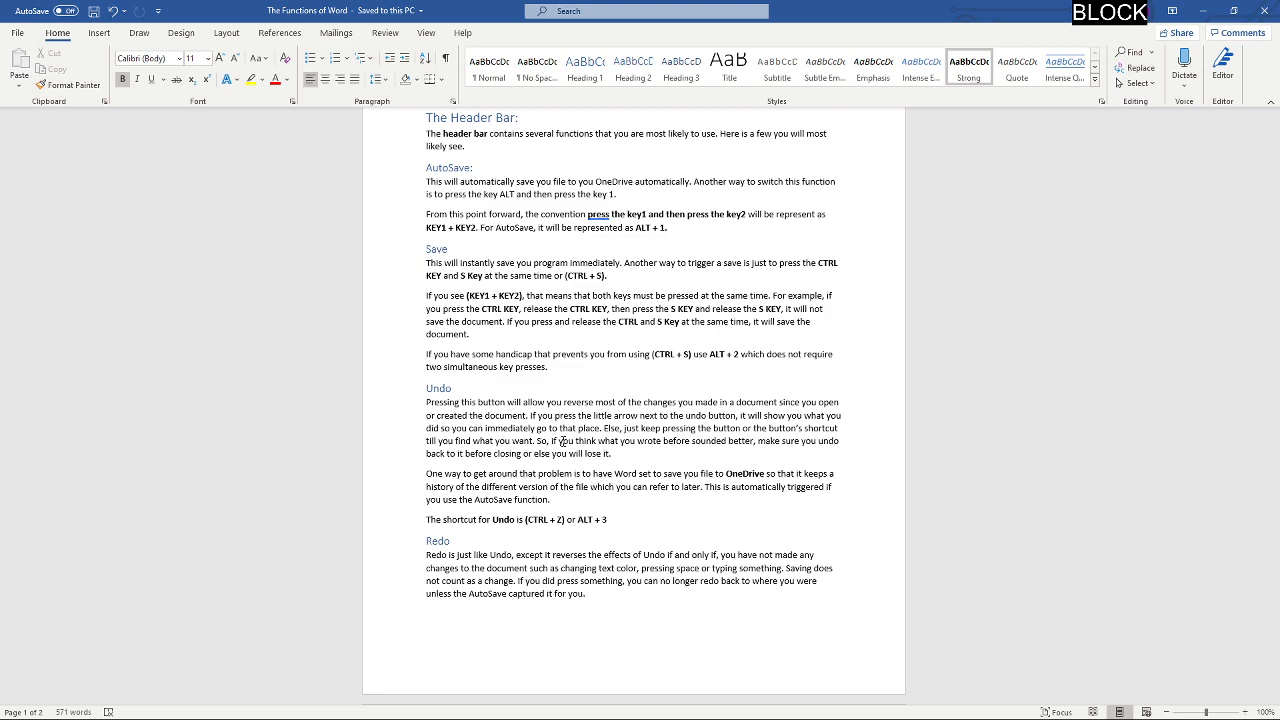
scroll(563, 441, up, 3)
scroll(550, 312, down, 2)
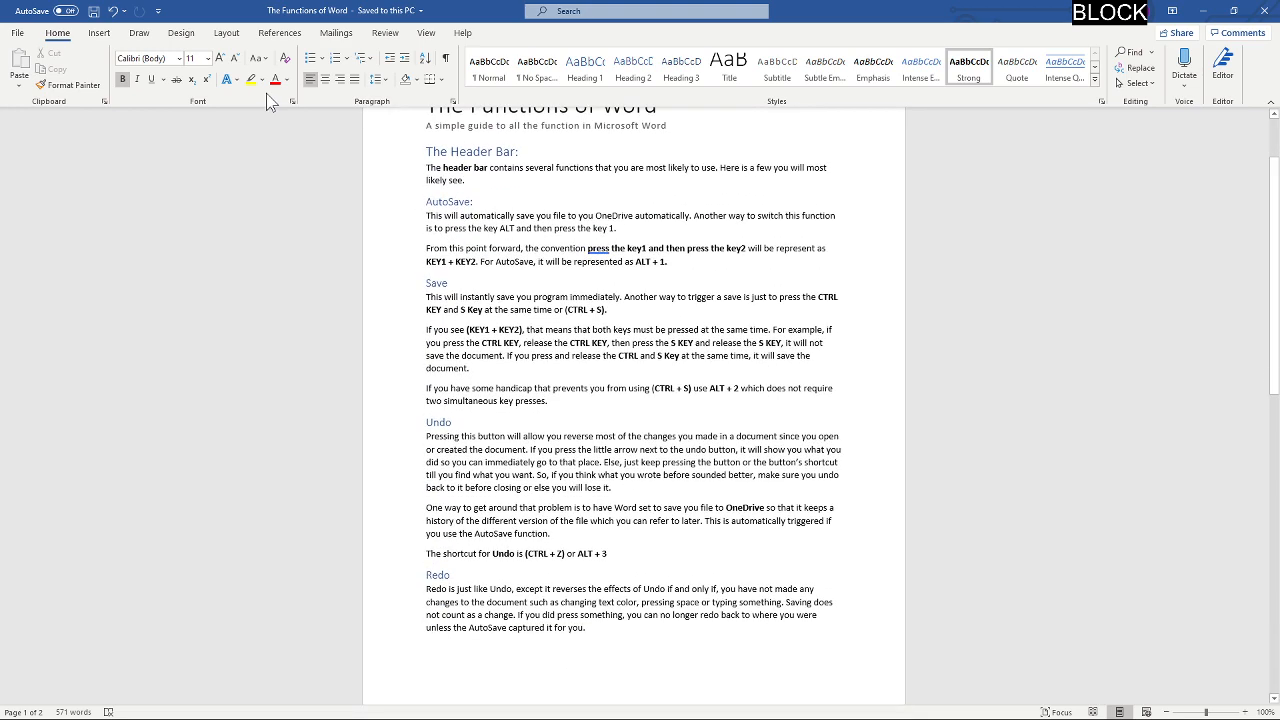
click(566, 308)
key(ctrl+z)
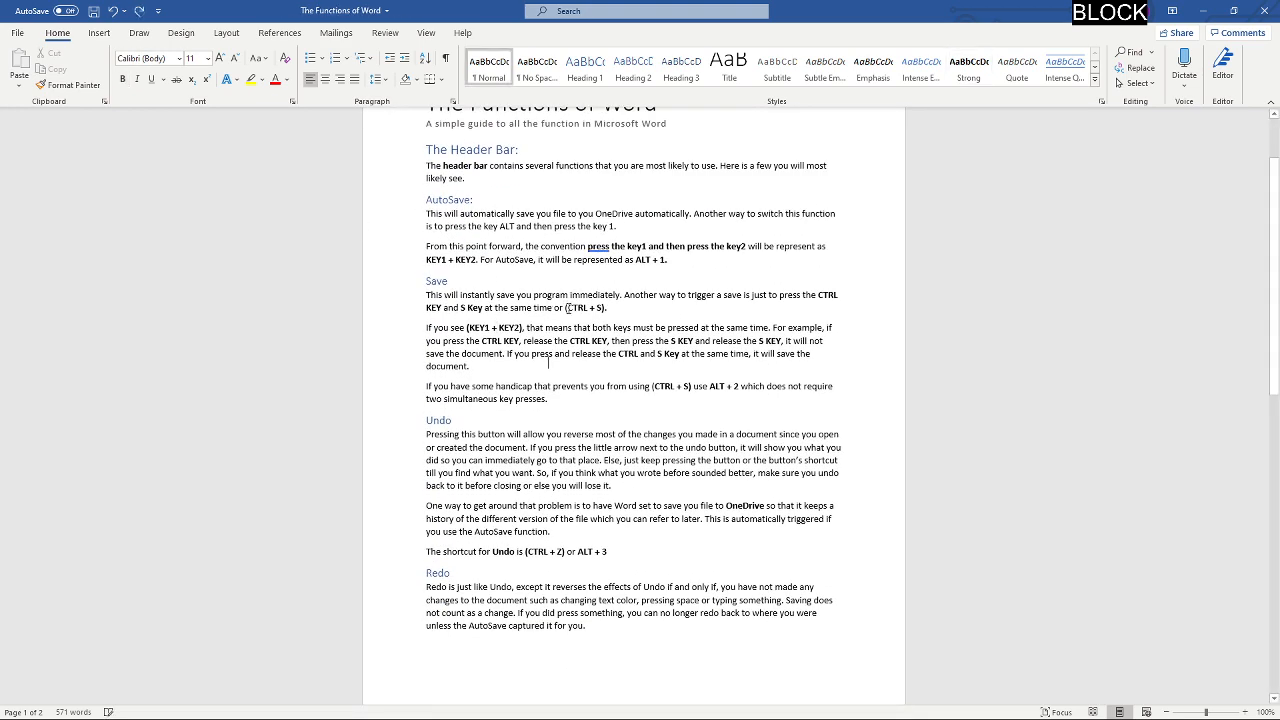
Step: Add an "s" after (CTRL + S) at the end of the Save section's first paragraph and undo it
key(End)
key(ctrl+s)
key(ctrl+z)
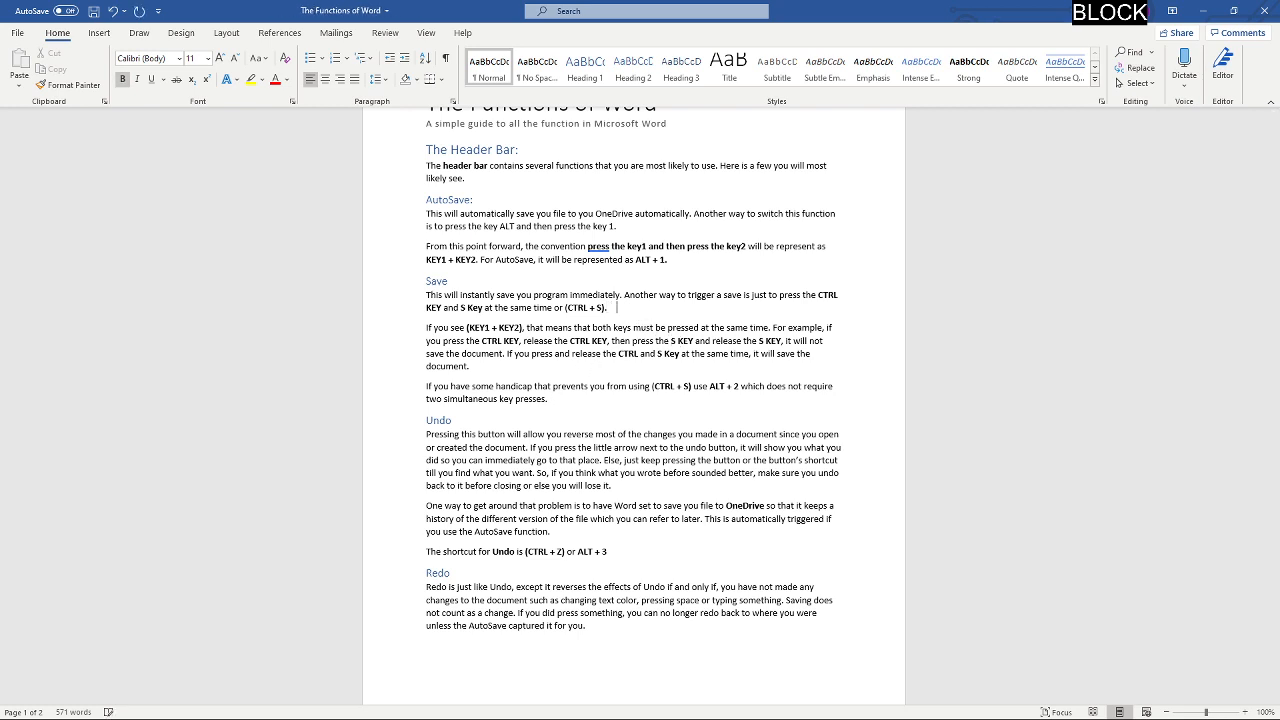
text(s)
key(ctrl+z)
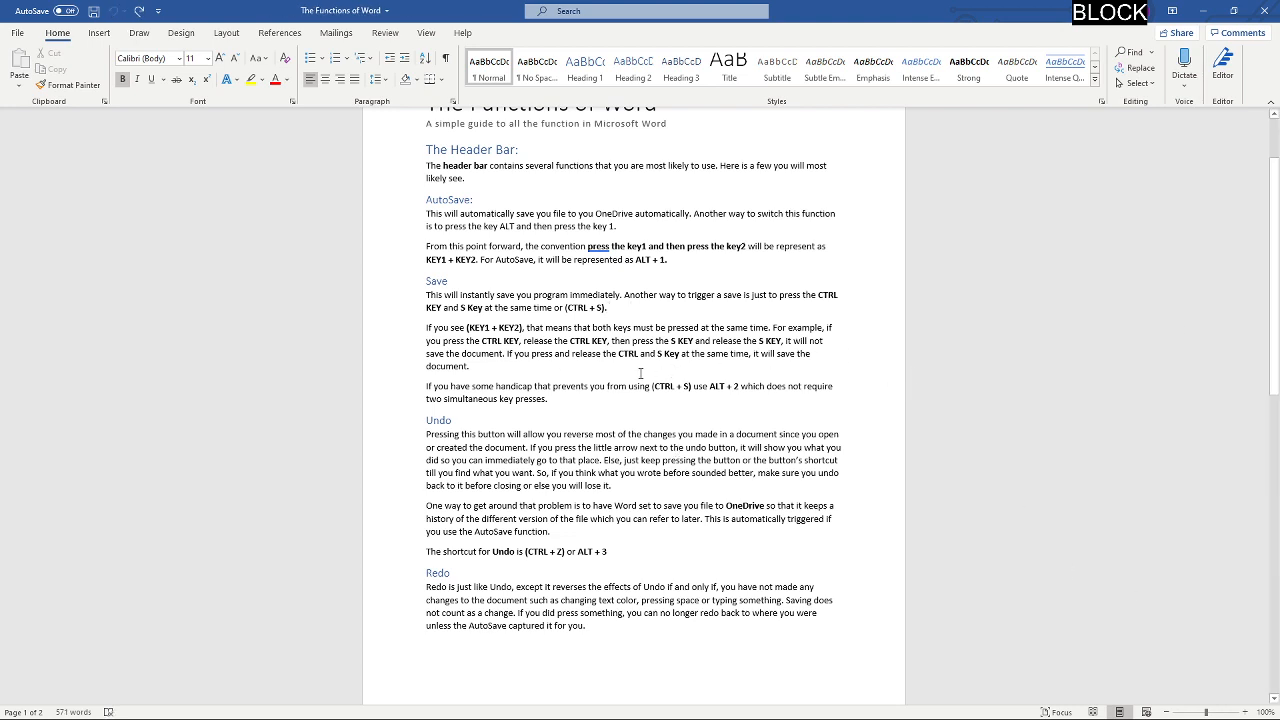
Step: Redo the undone "s" entry in the Save section and undo it again
scroll(686, 500, down, 5)
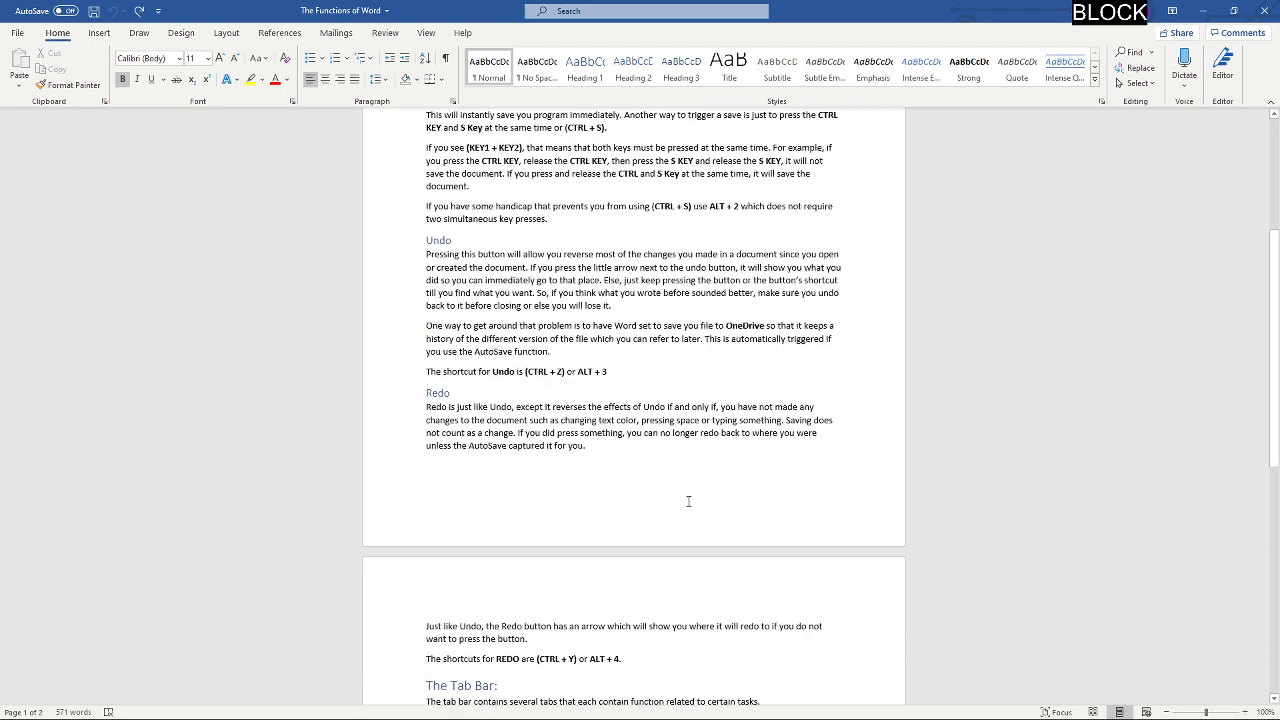
scroll(680, 500, up, 5)
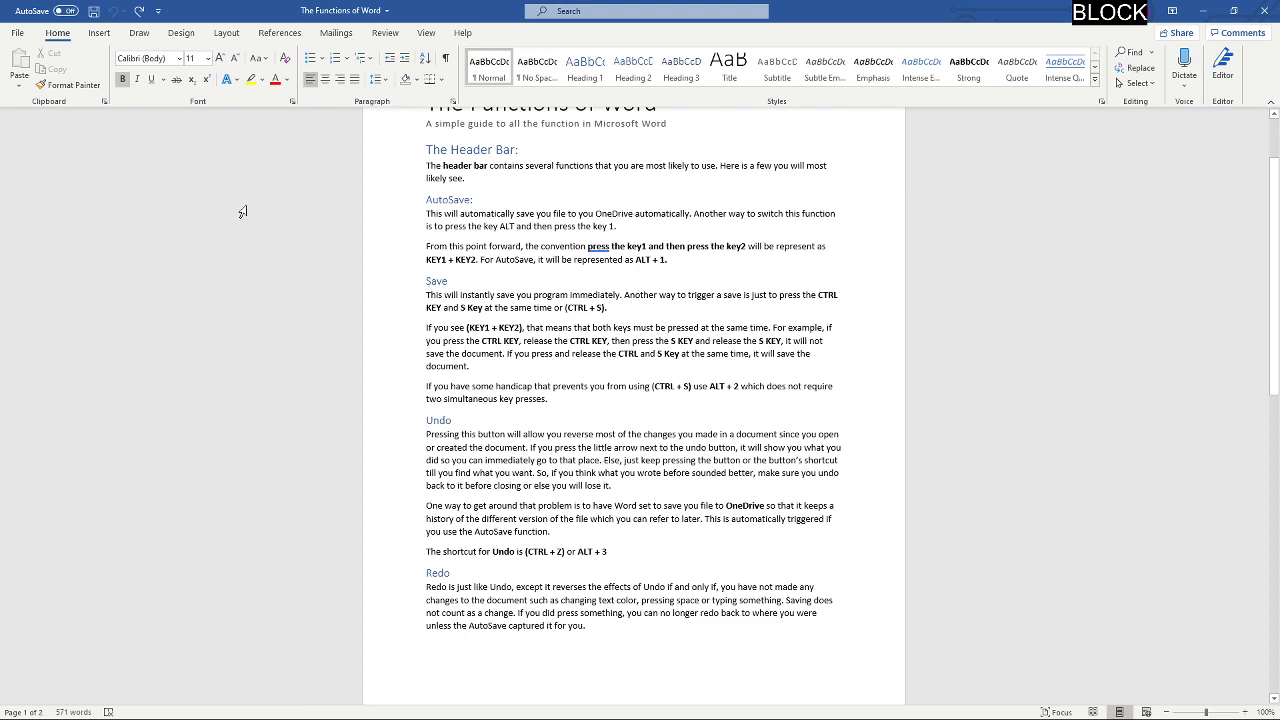
click(145, 14)
click(139, 11)
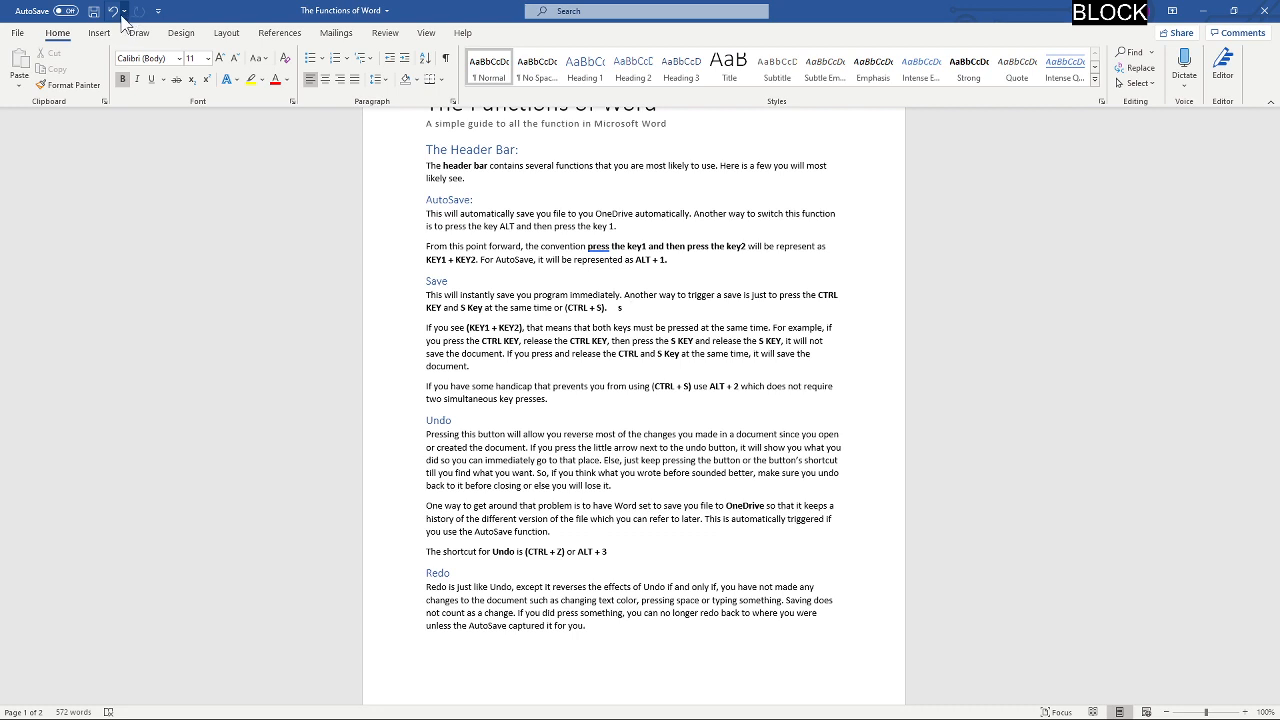
click(115, 13)
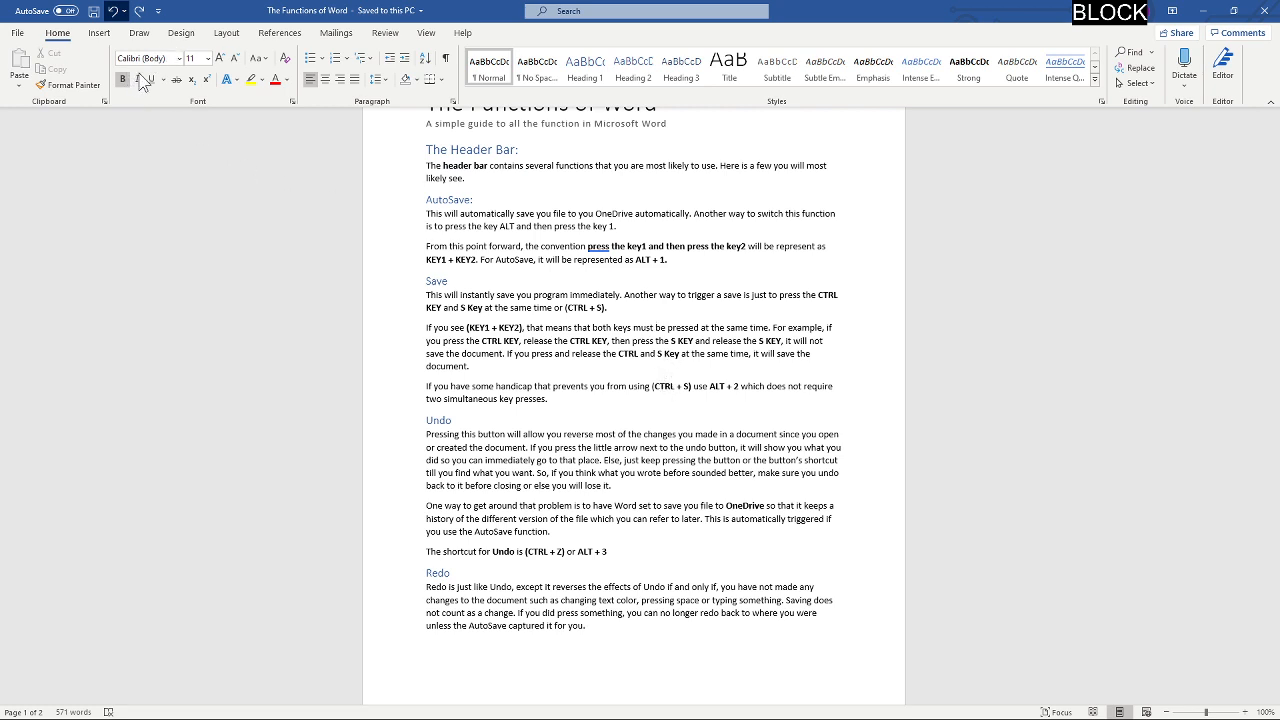
Step: Add the sample text "I like cupcakes" after "ALT + 1." in the AutoSave section and undo it
click(700, 305)
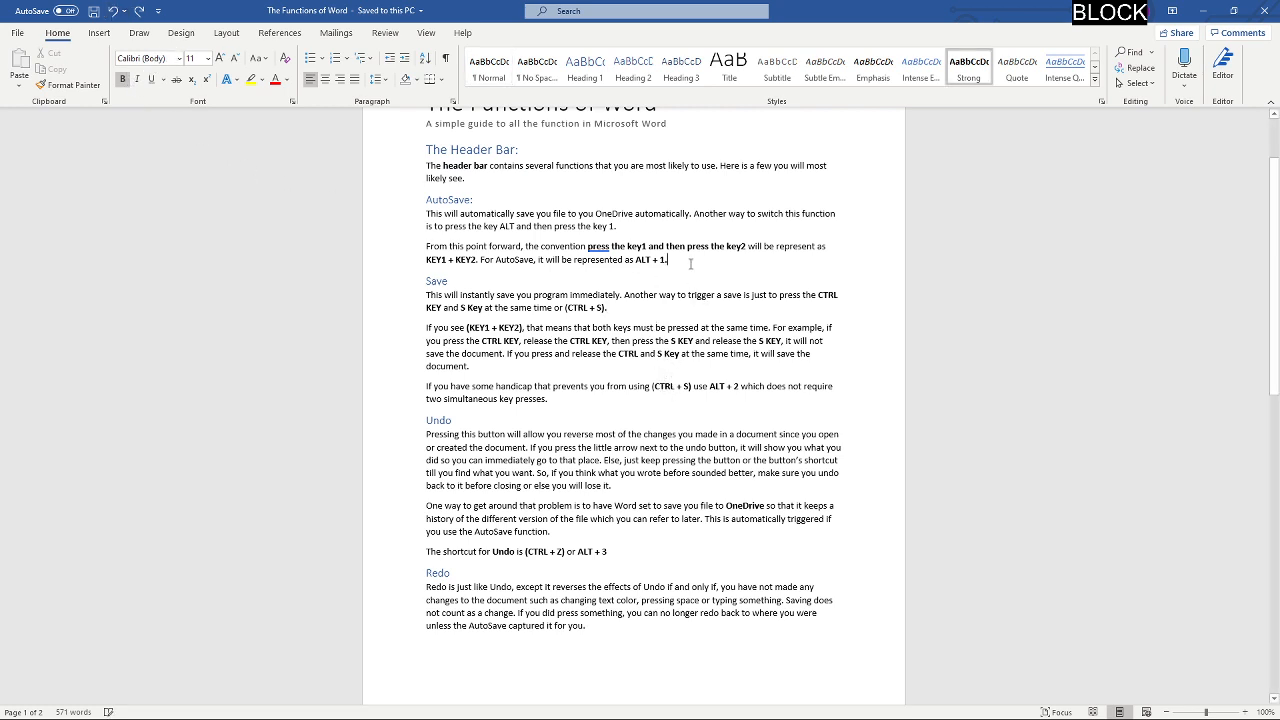
text(I li)
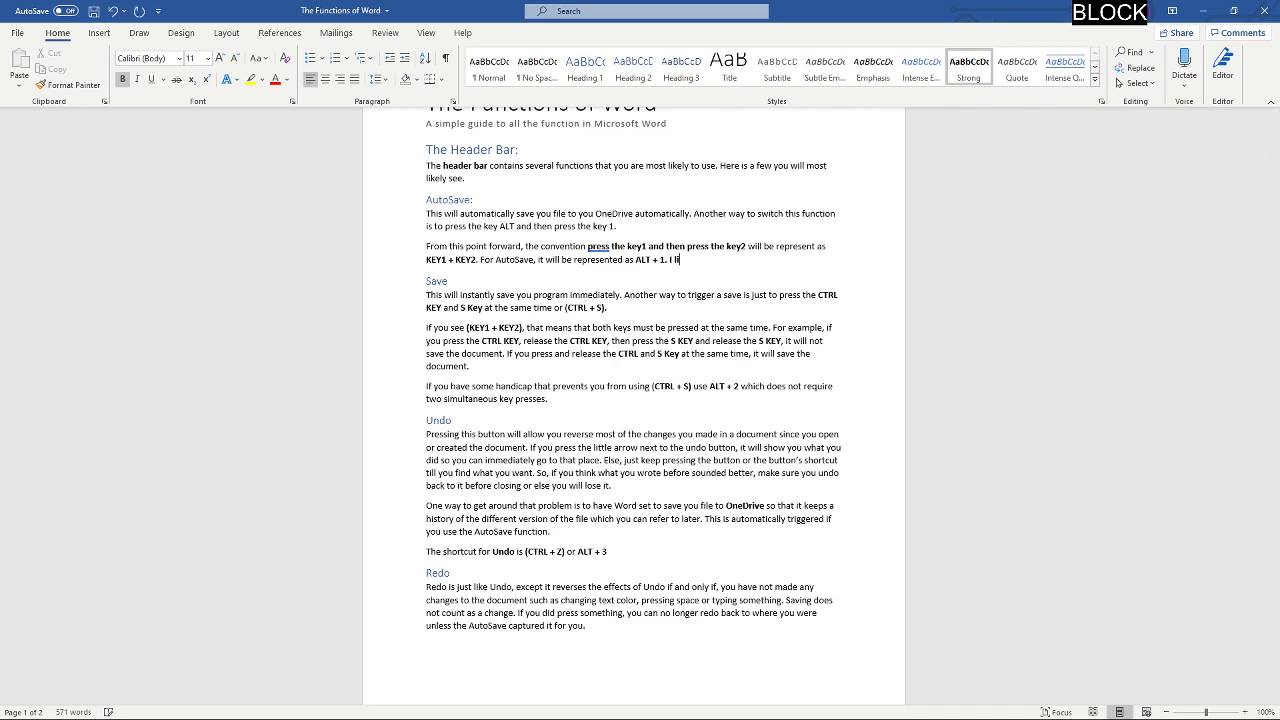
text(ke cupcakes)
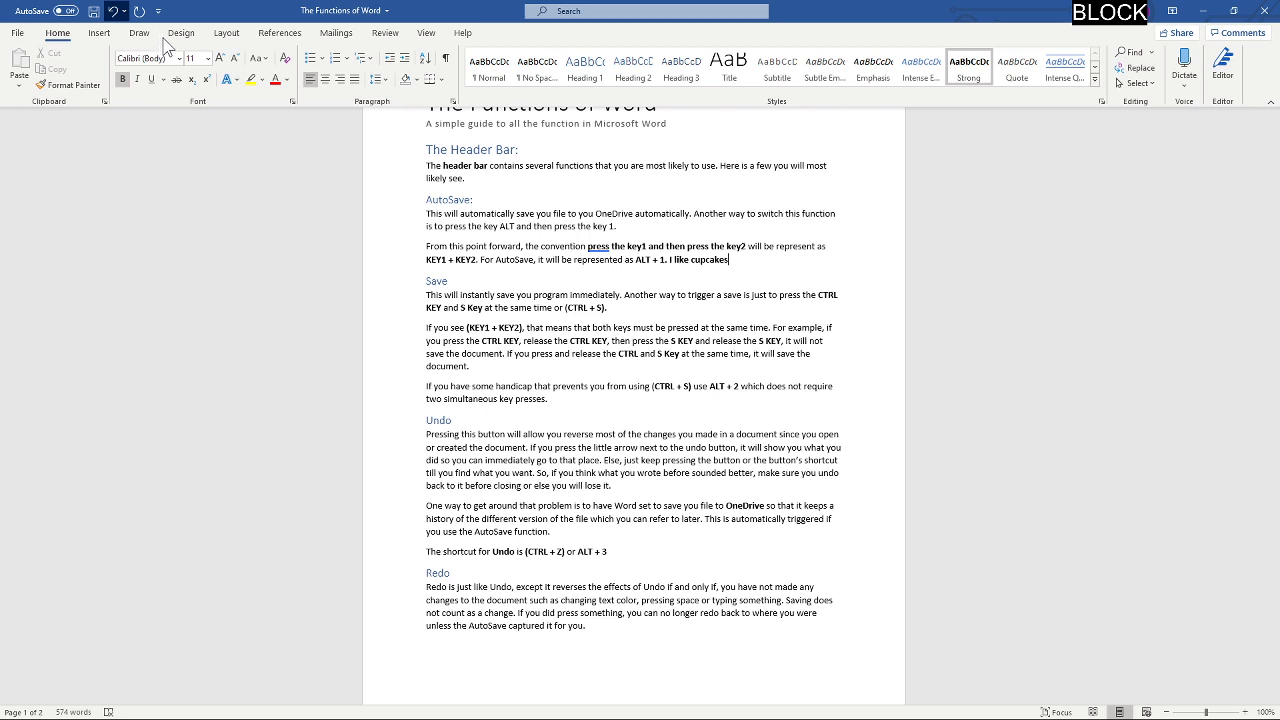
key(ctrl+z)
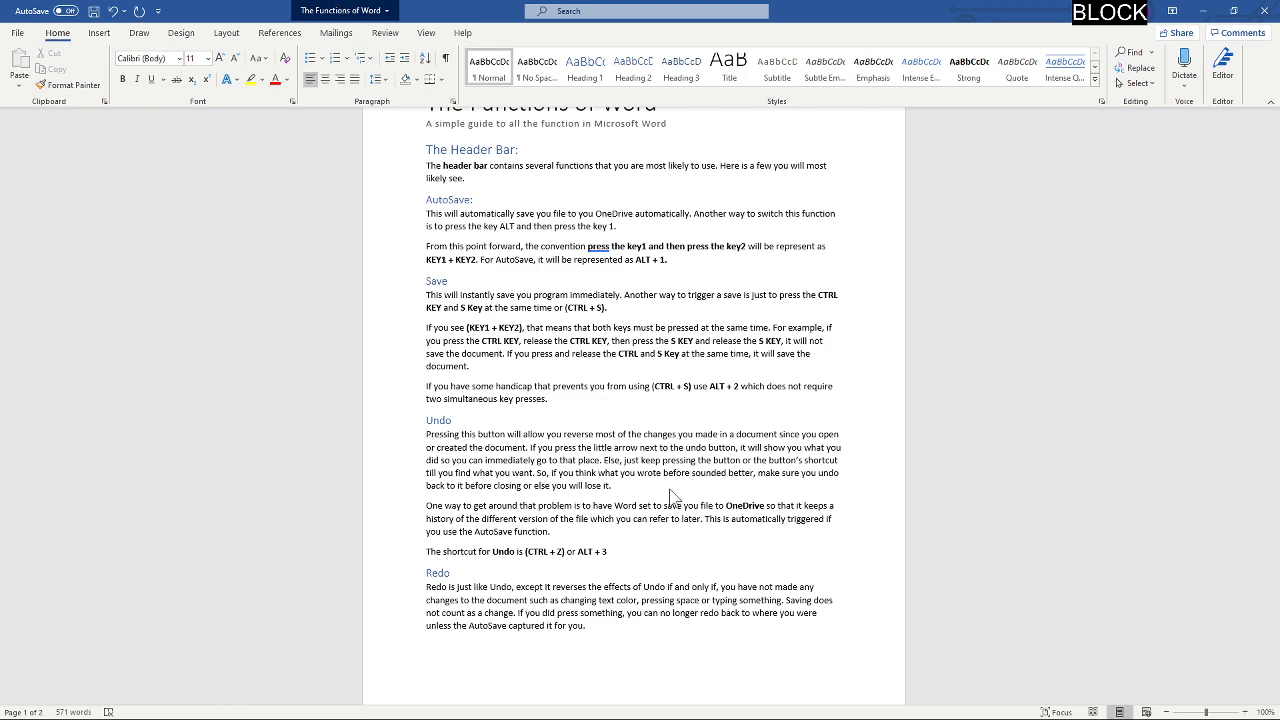
Step: Read through the Undo and Redo sections down to the Tab Bar section
scroll(650, 549, down, 2)
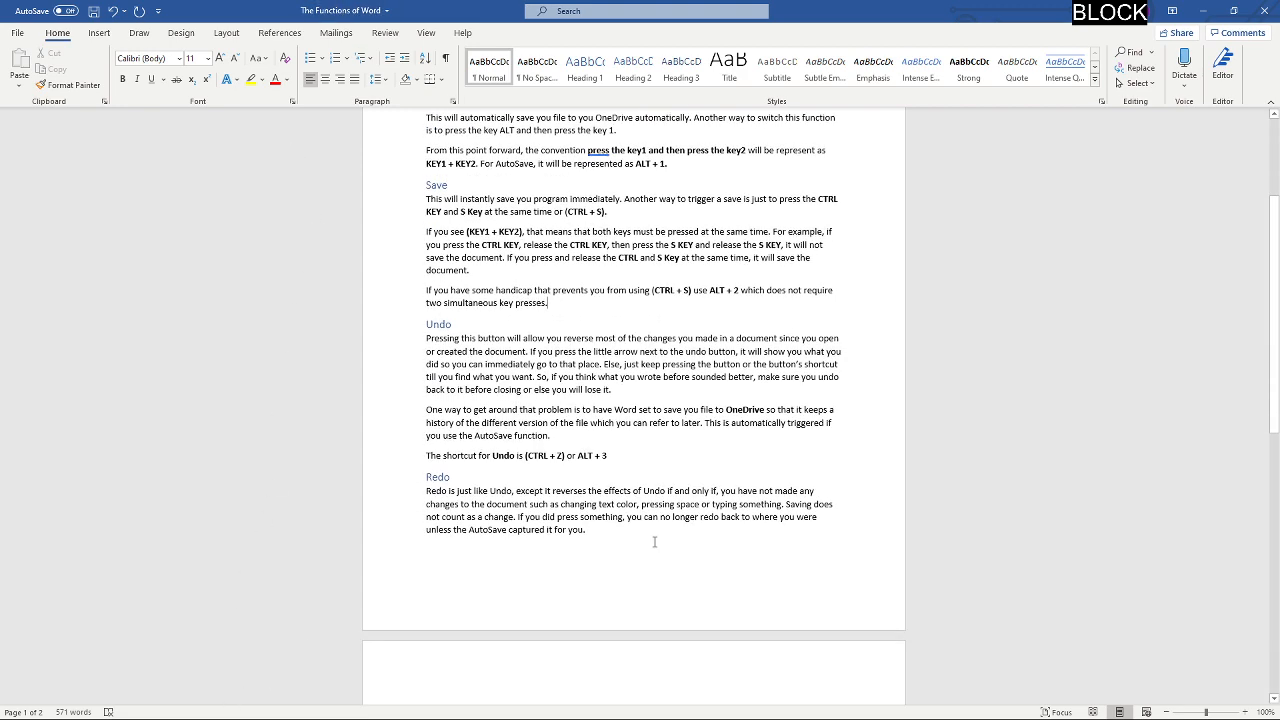
scroll(650, 549, down, 3)
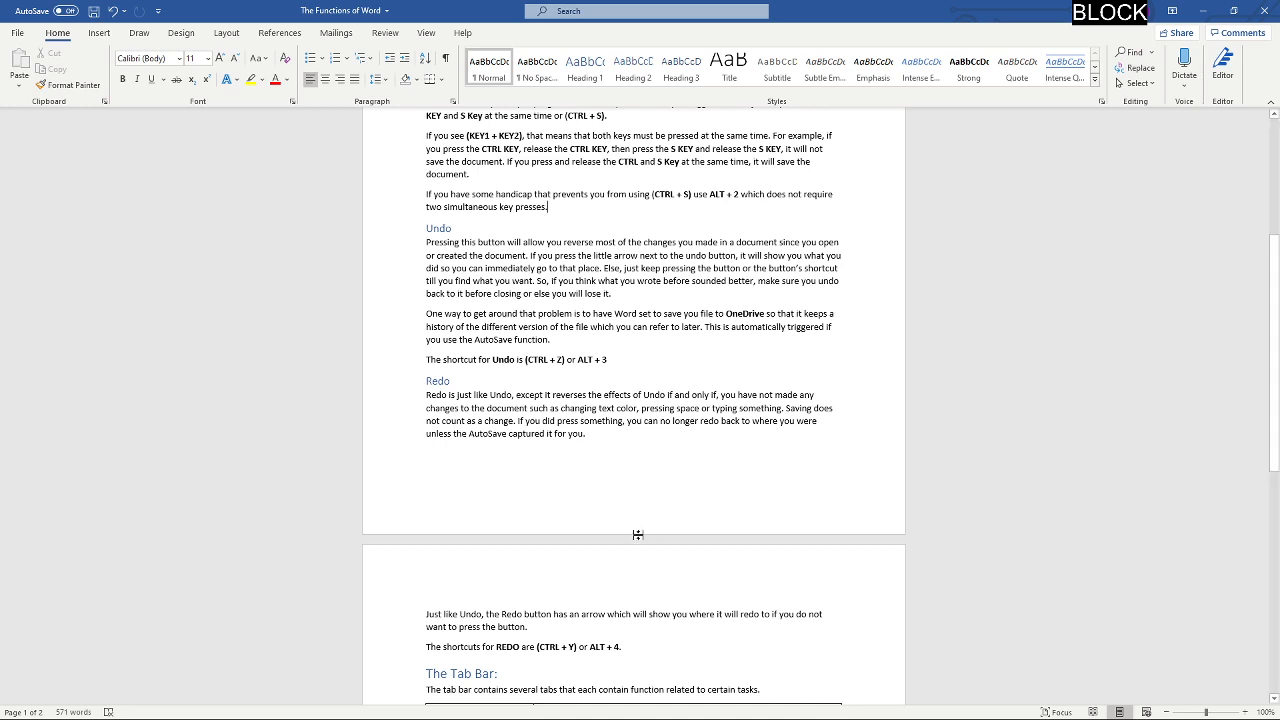
scroll(590, 514, down, 2)
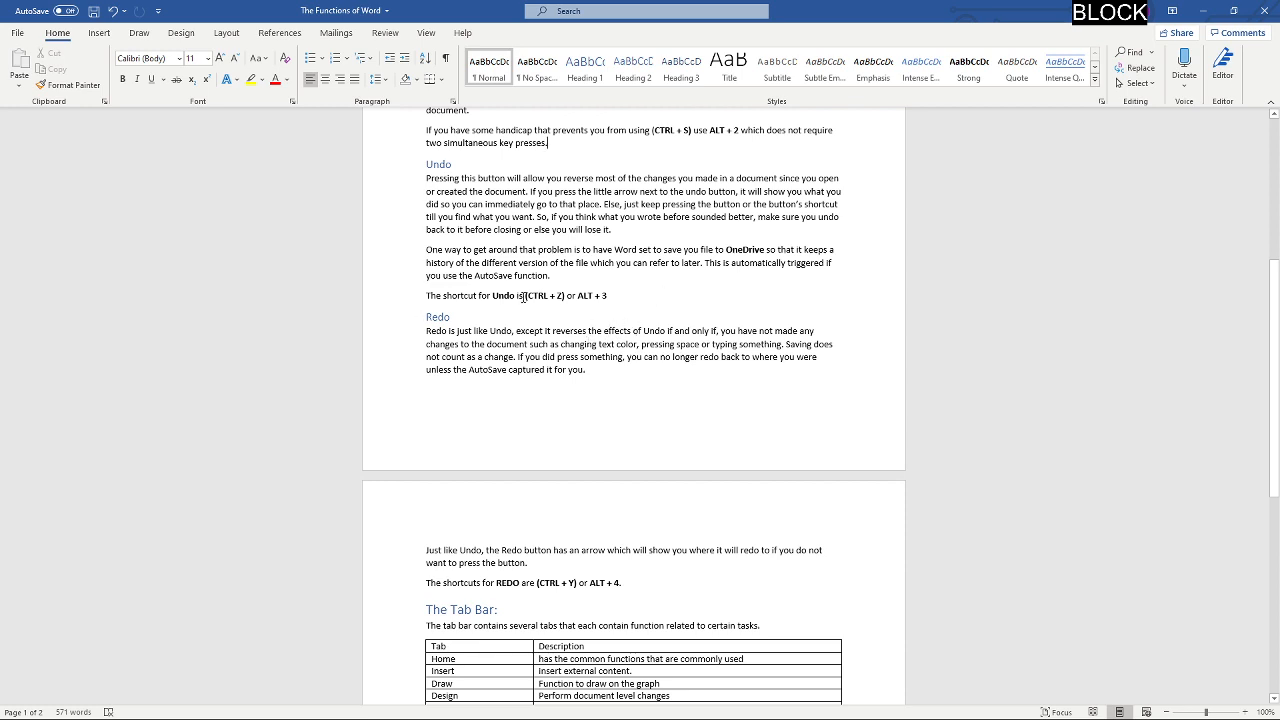
Step: Undo the latest edits in the Save section and add "I like cupcakes not." after (CTRL + S) in its first paragraph
click(610, 315)
scroll(600, 457, down, 2)
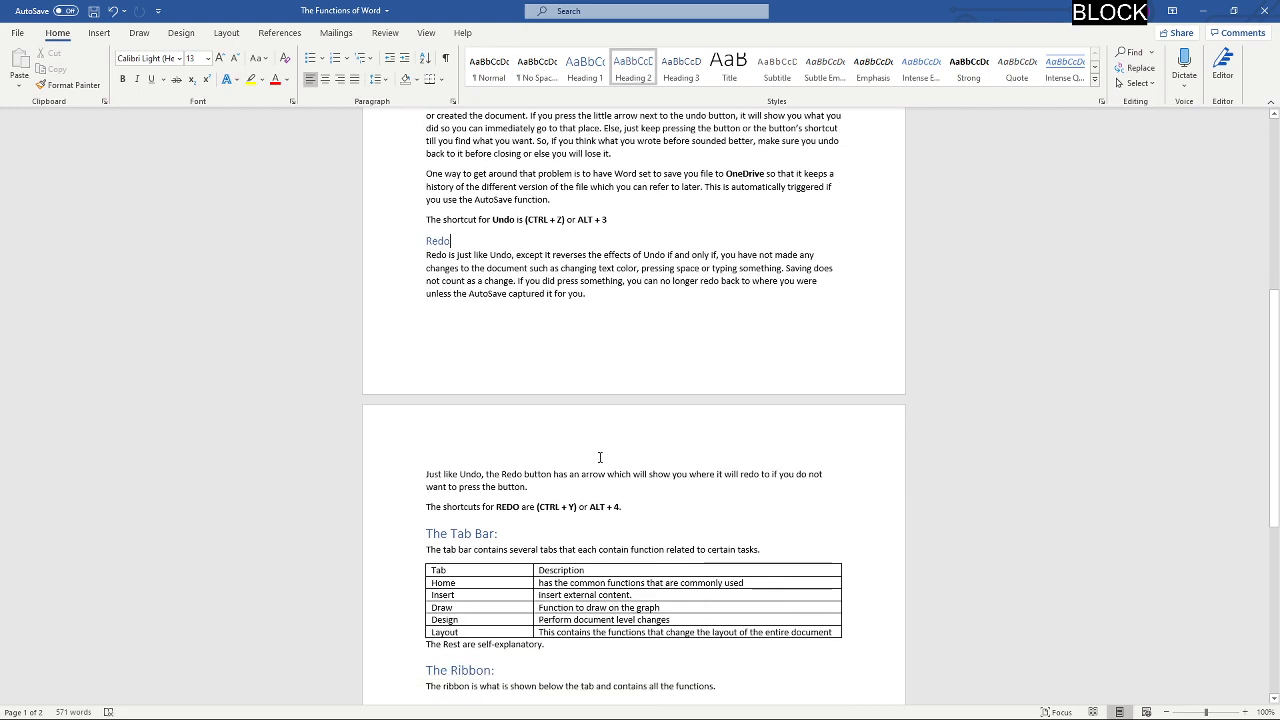
scroll(600, 457, down, 1)
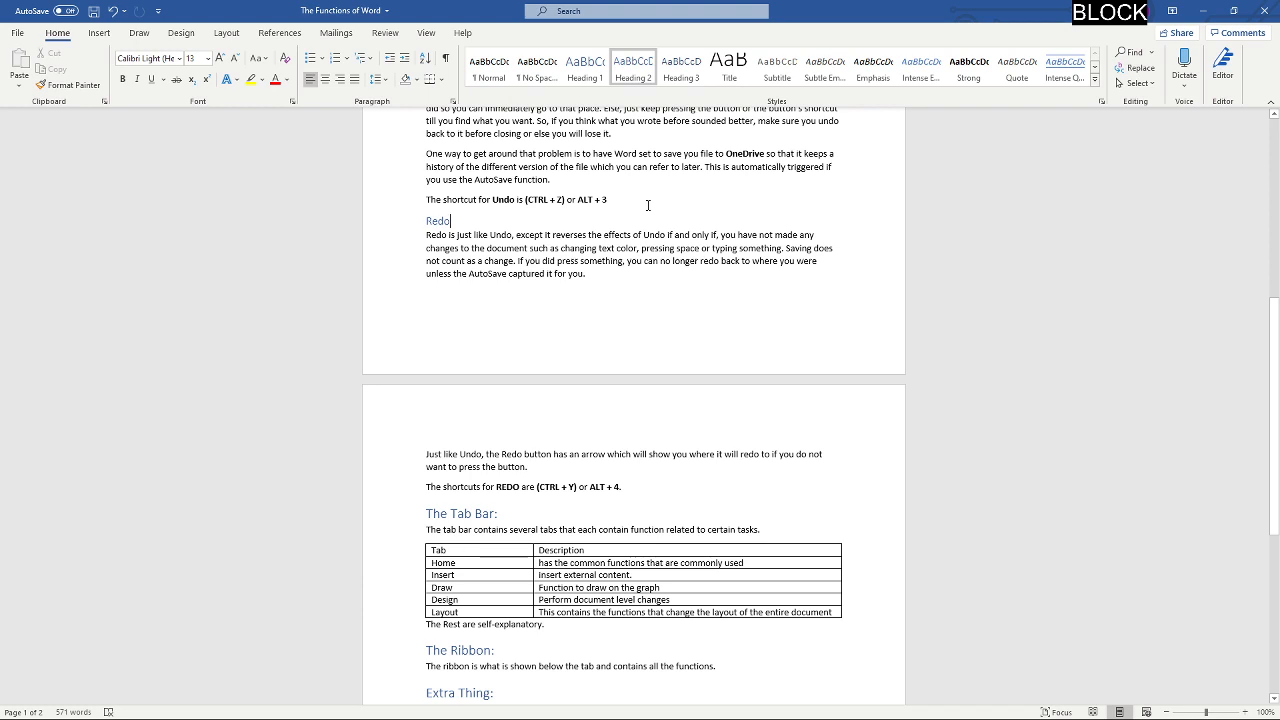
scroll(620, 220, down, 1)
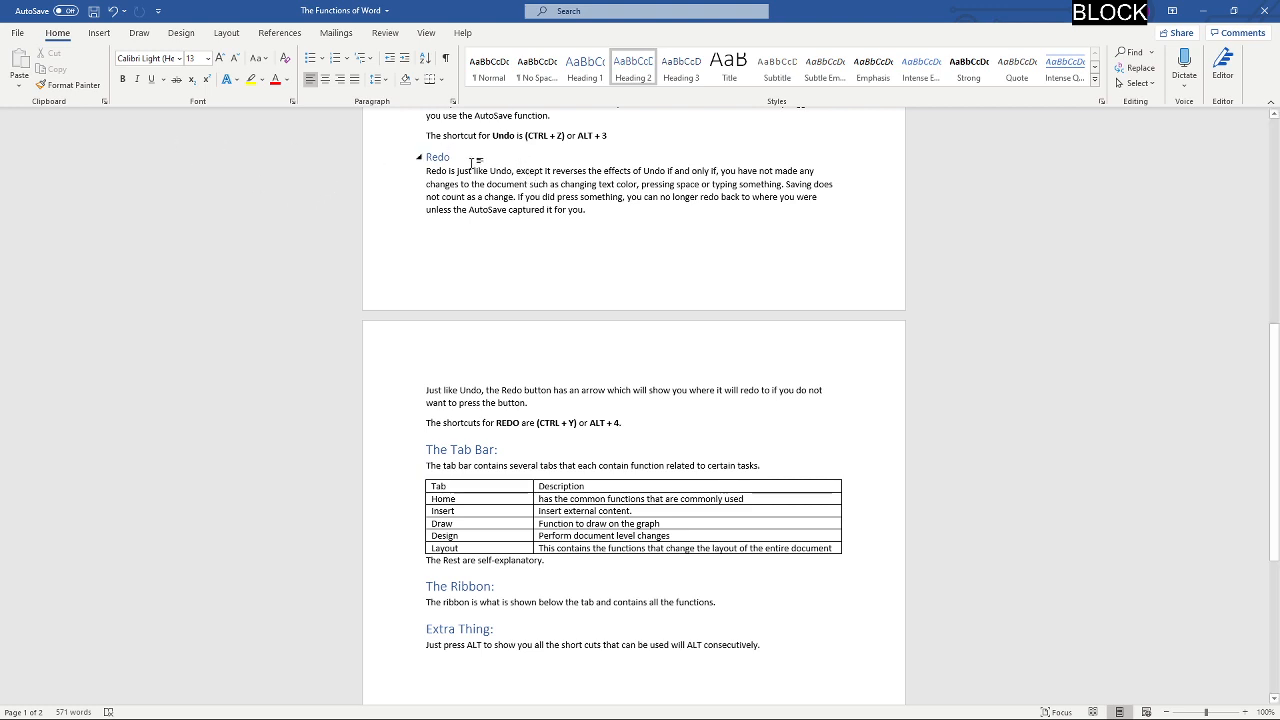
click(440, 135)
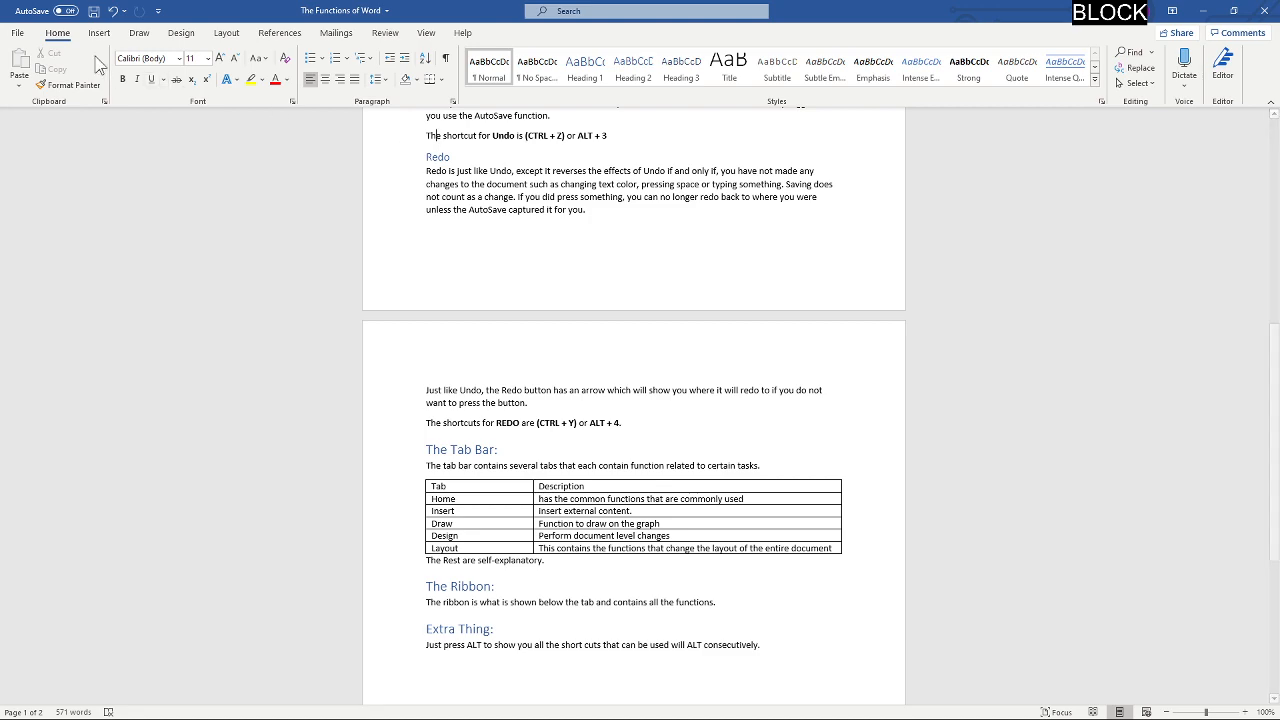
click(113, 11)
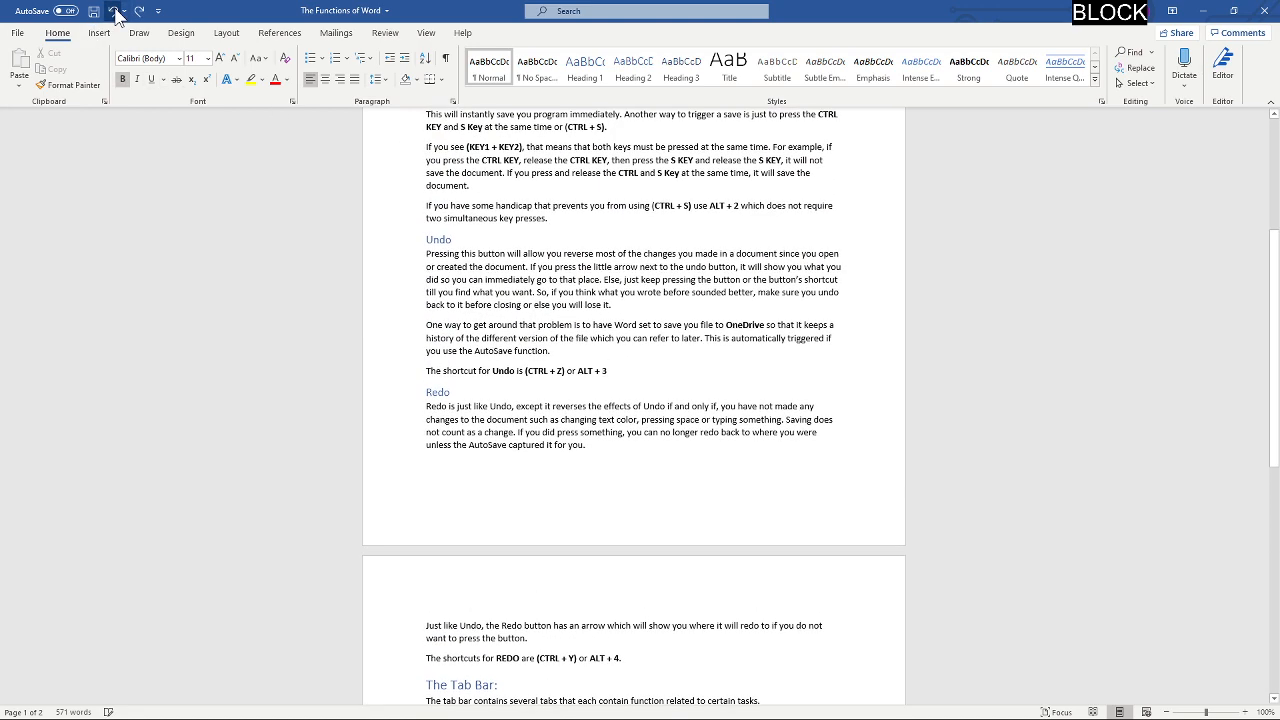
click(116, 13)
text(I lik)
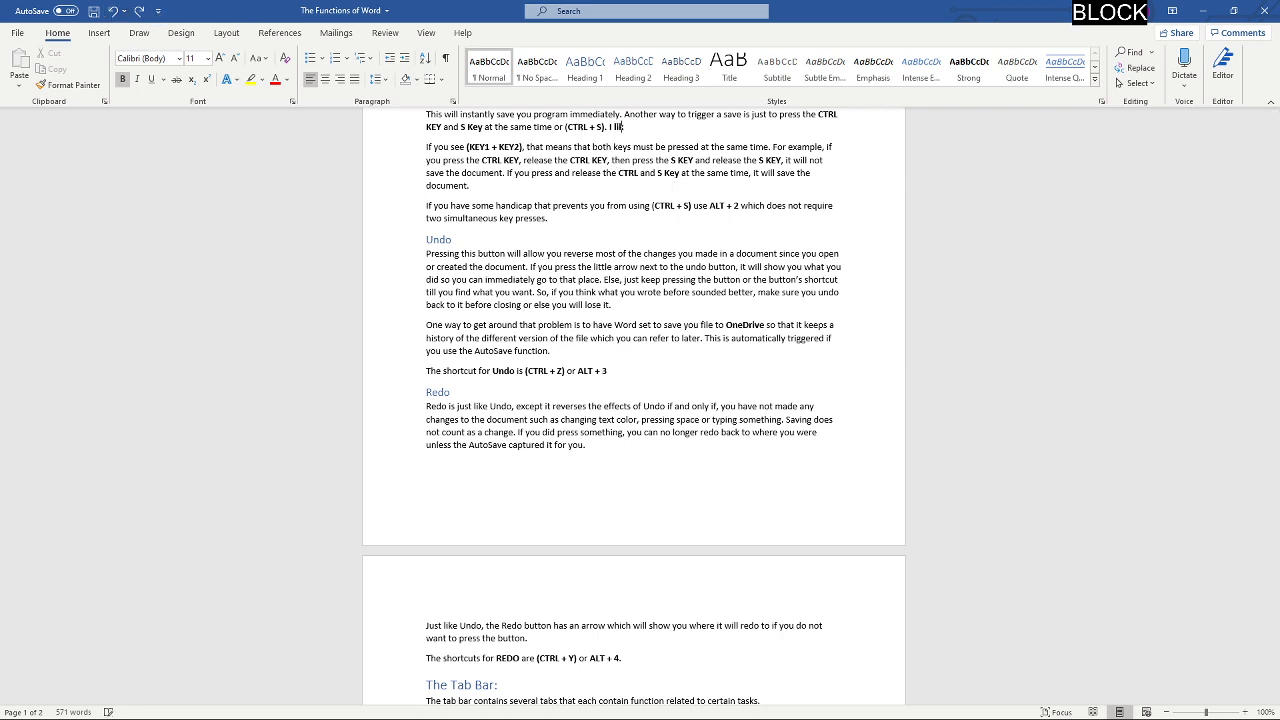
text(e cupcakes not.)
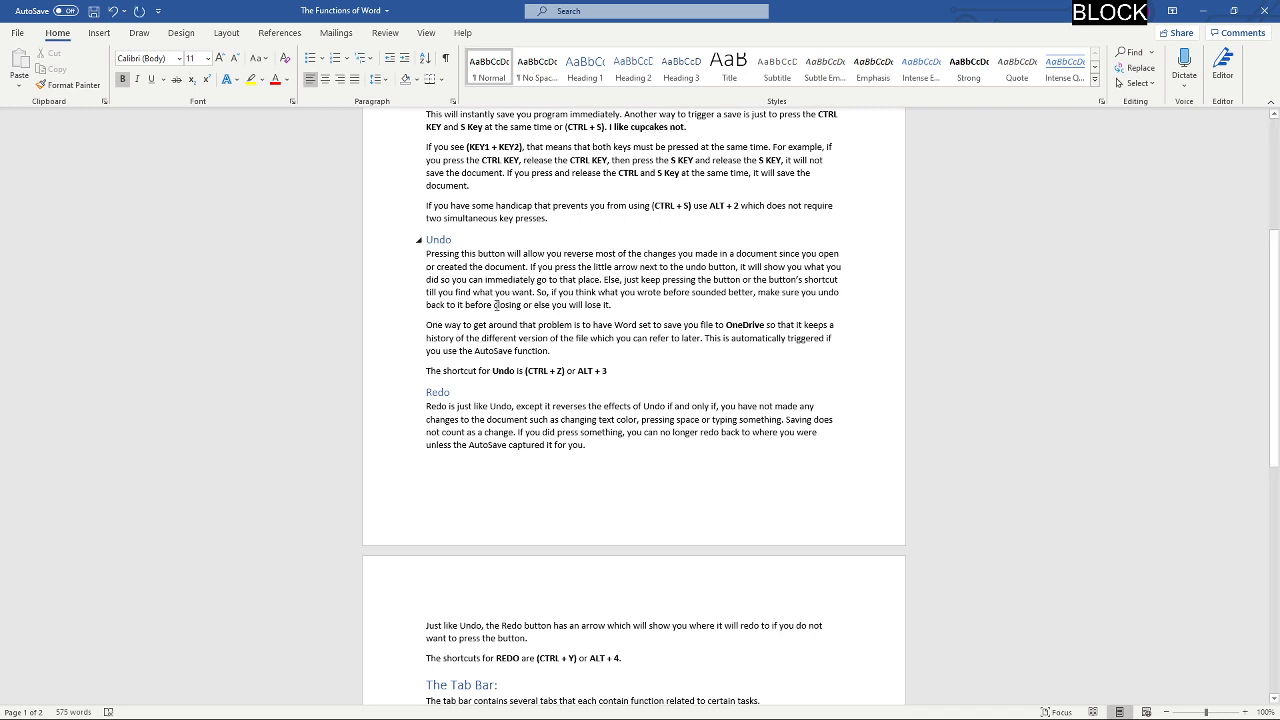
Step: Undo and redo the "I like cupcakes not." entry several times, finishing with a redo
click(113, 14)
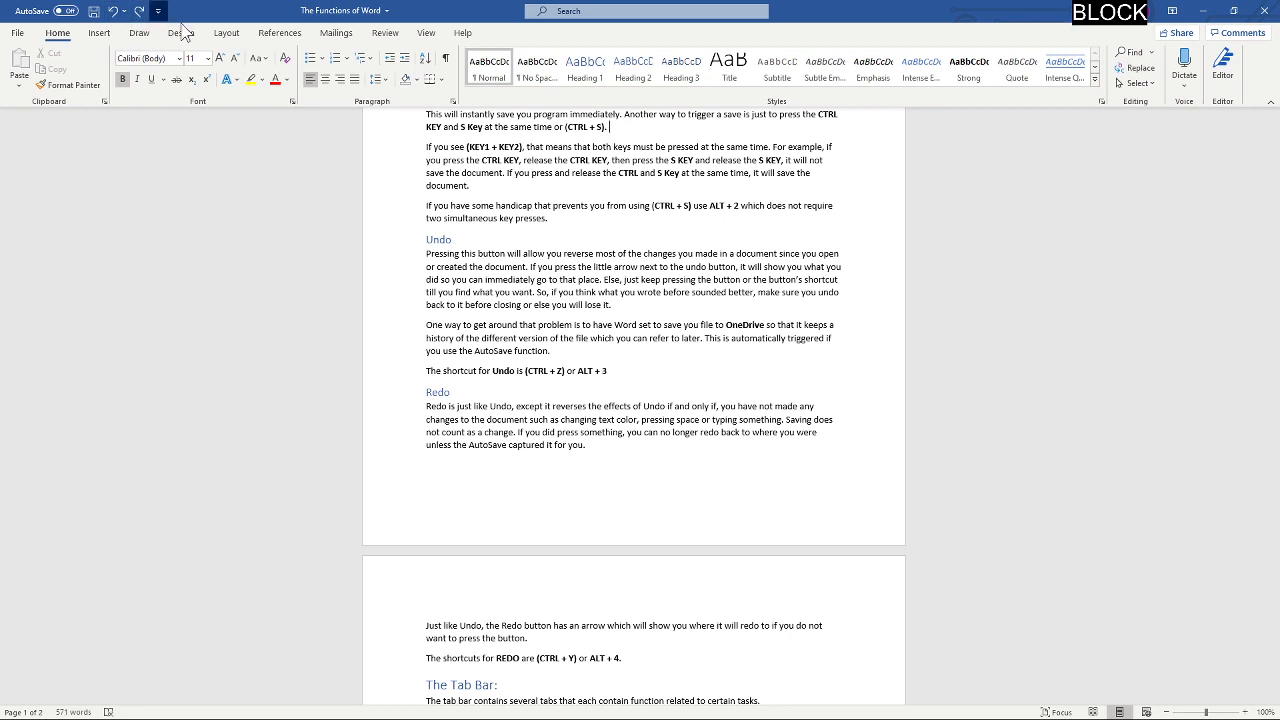
click(141, 12)
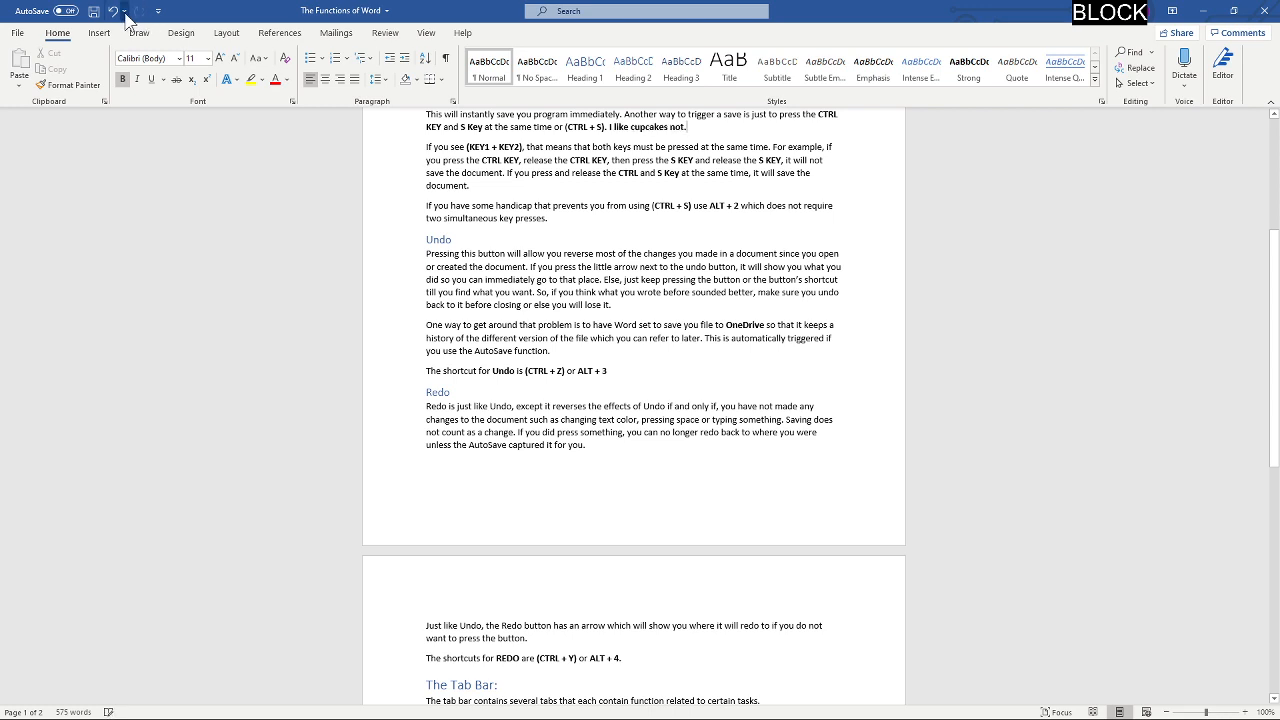
click(112, 11)
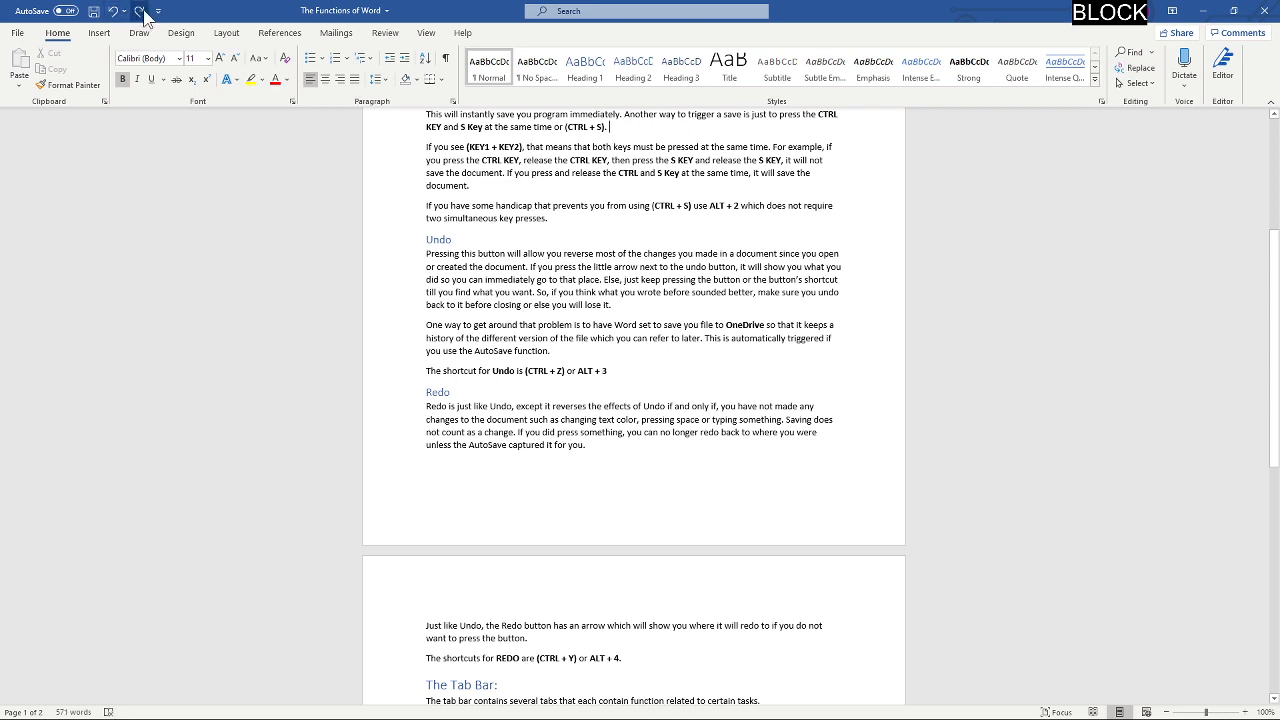
click(141, 12)
click(112, 11)
click(141, 12)
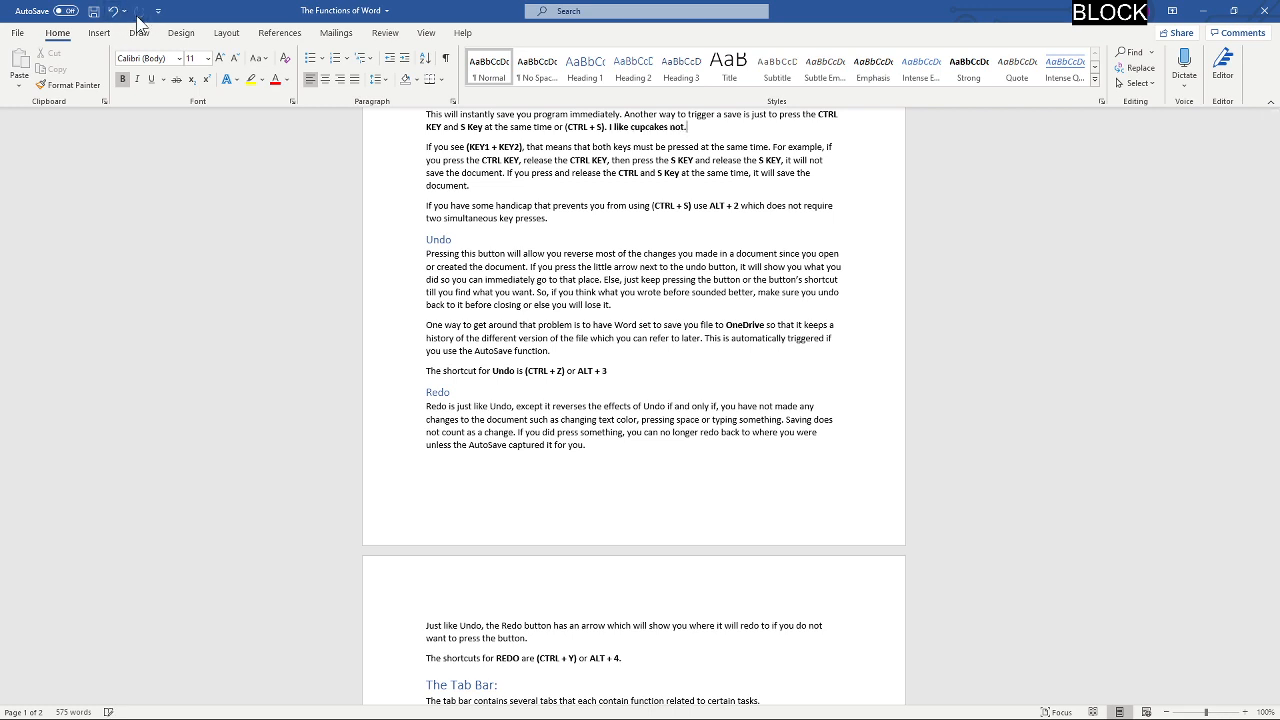
click(112, 11)
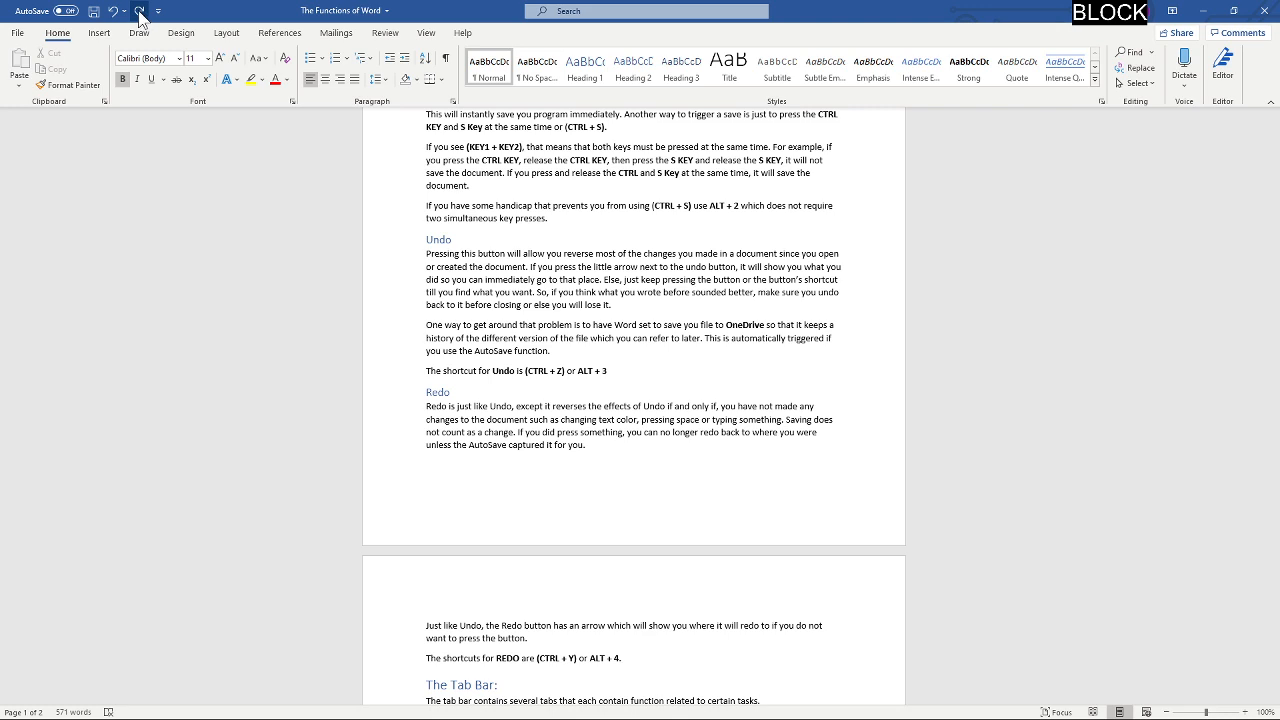
click(141, 12)
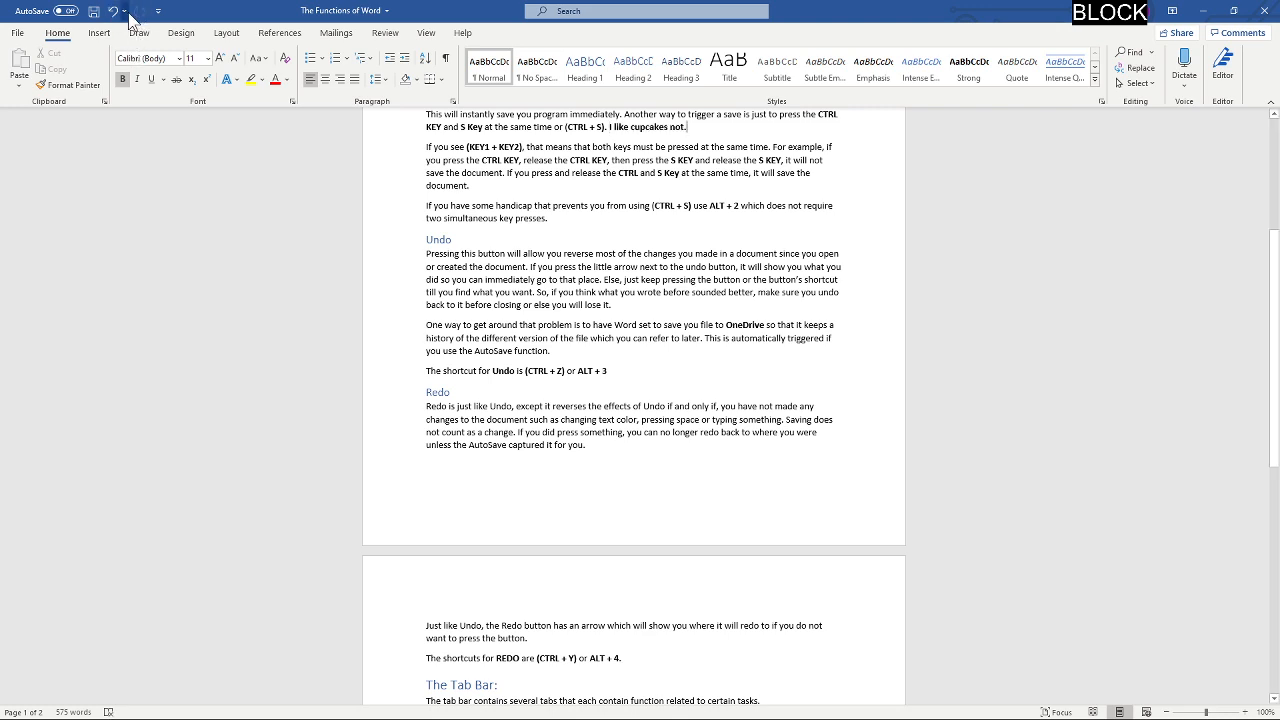
click(113, 11)
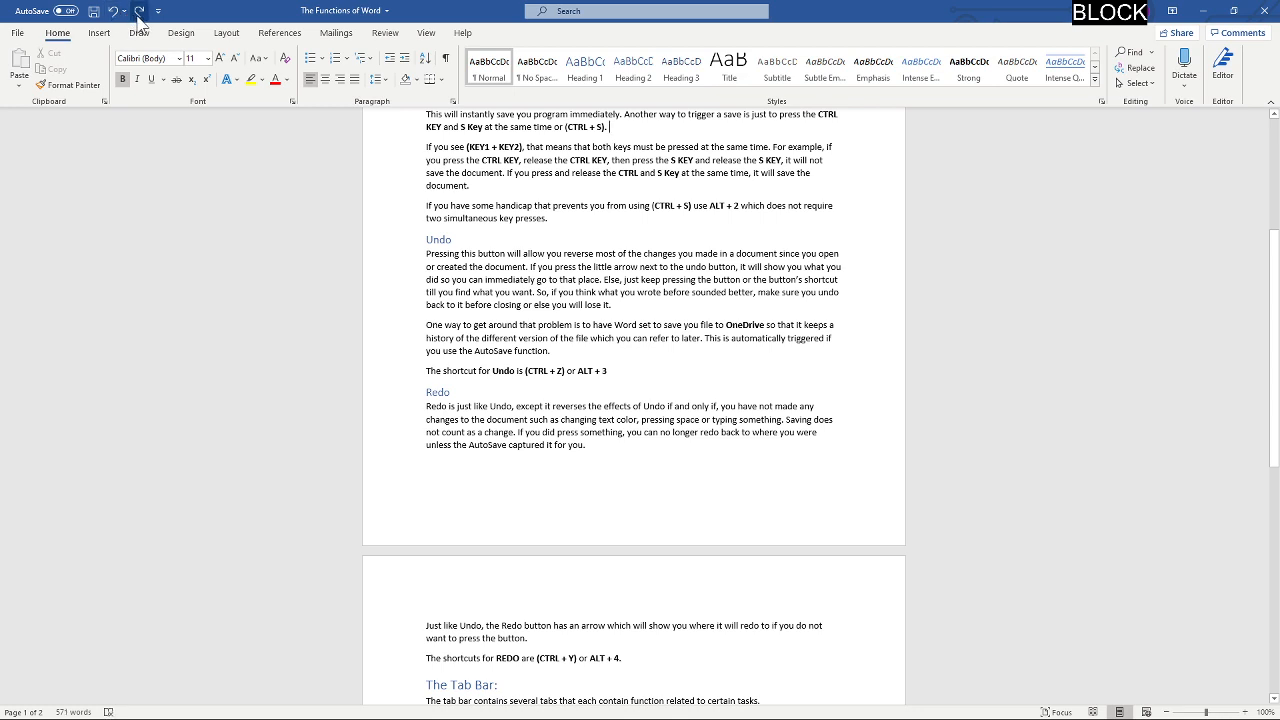
click(139, 12)
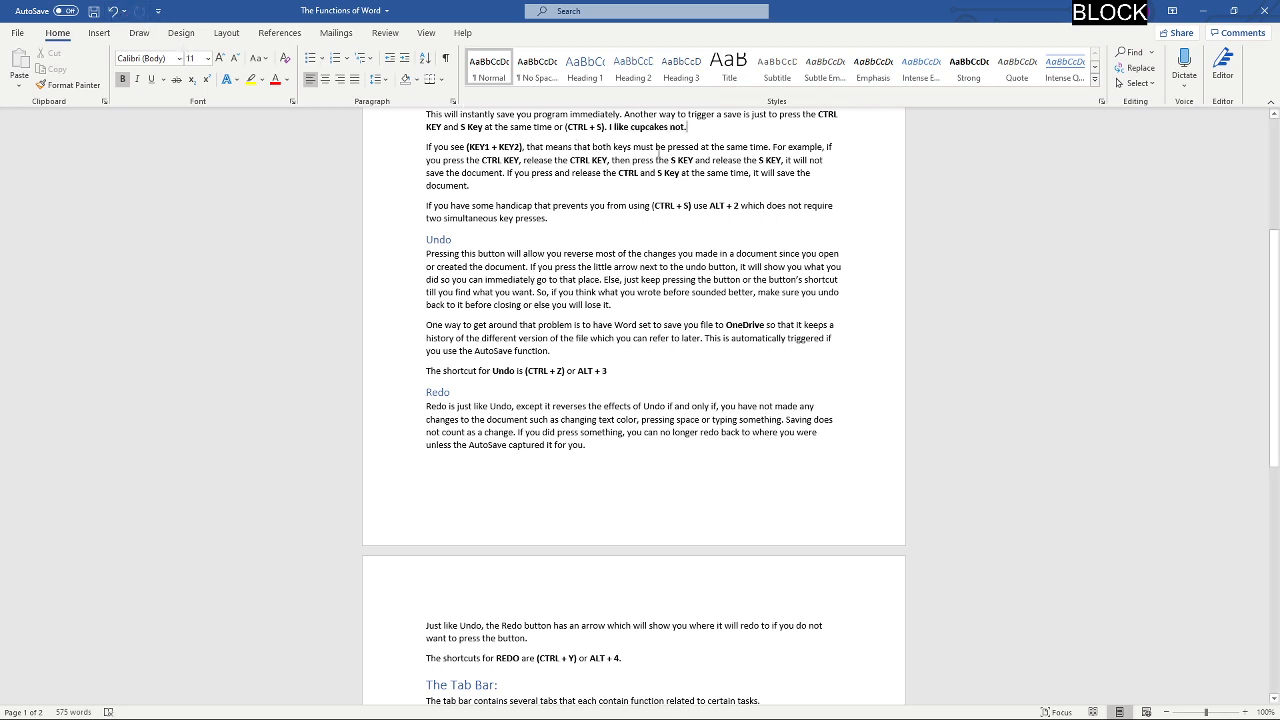
Step: Look through the Insert, Draw, Design and Mailings commands and return to the Home commands
scroll(840, 492, down, 1)
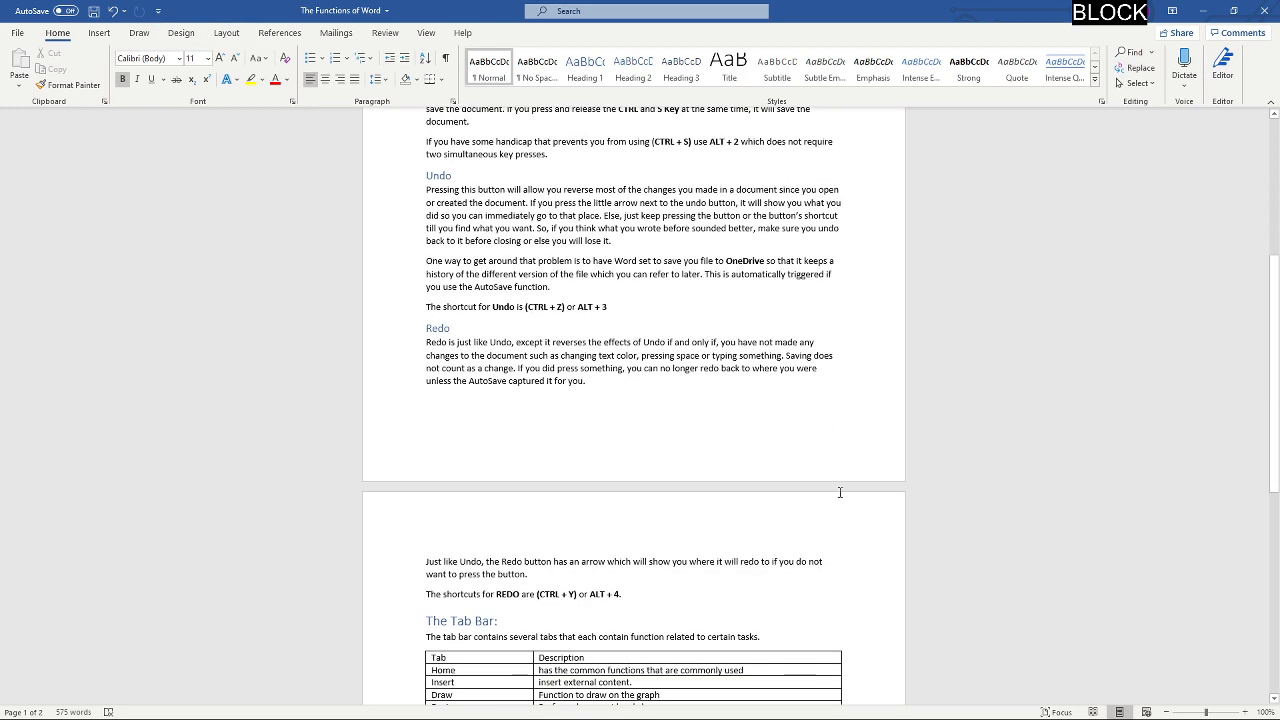
scroll(840, 492, down, 1)
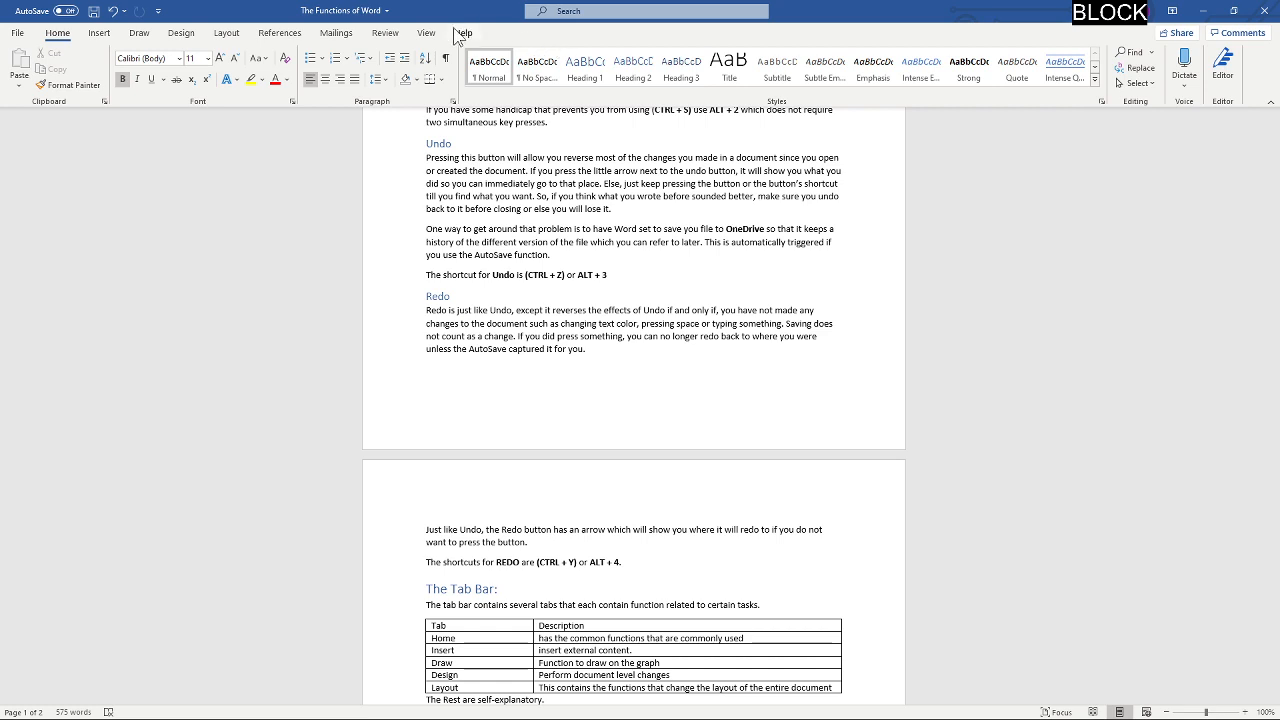
click(95, 35)
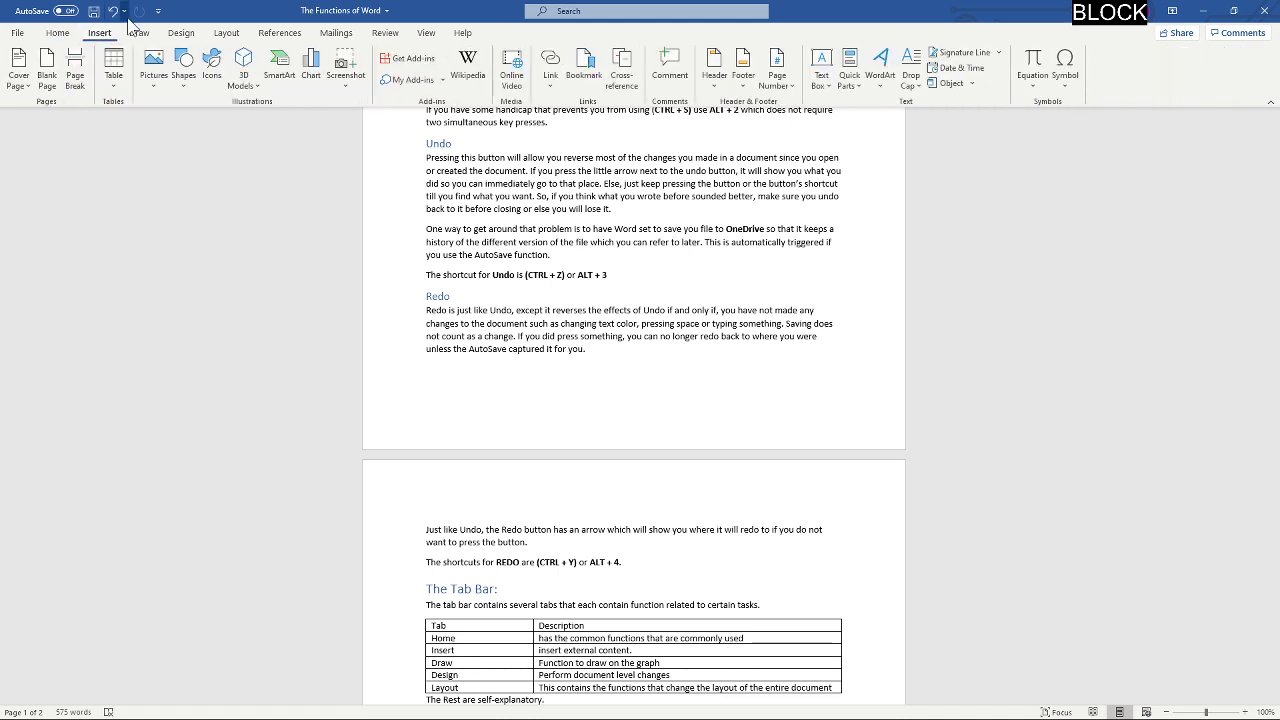
click(139, 33)
click(181, 33)
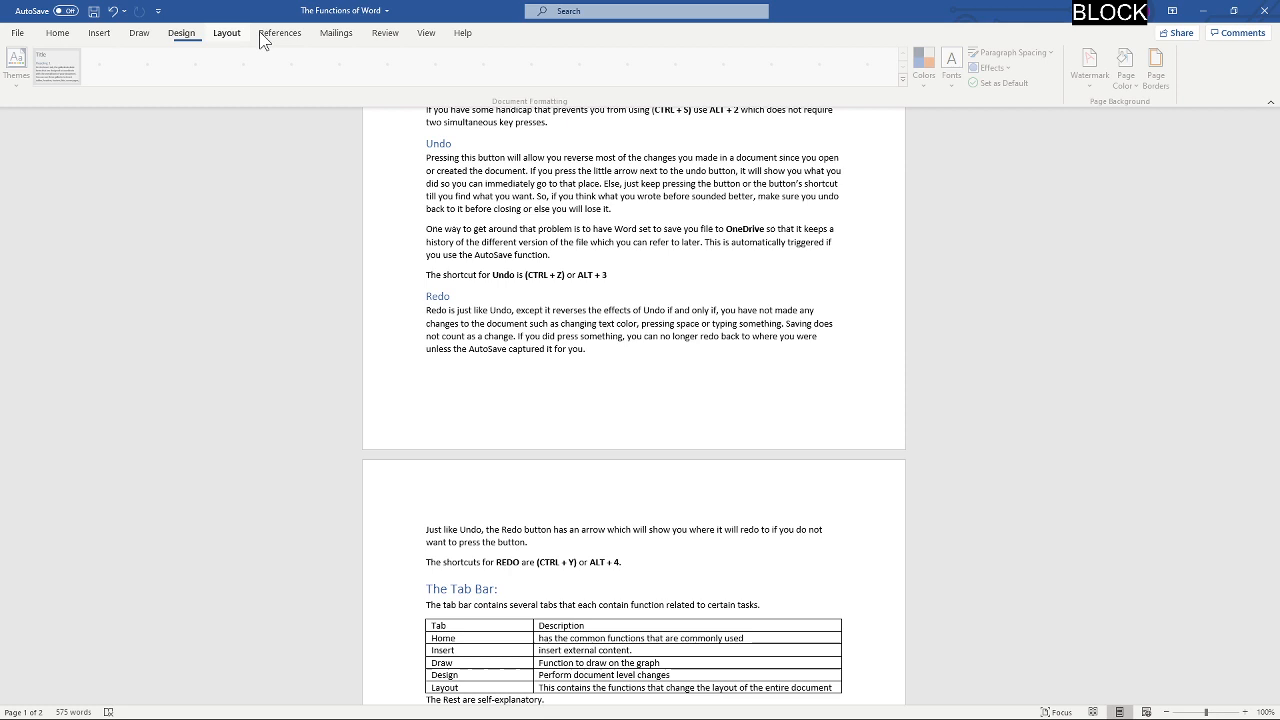
click(338, 36)
click(62, 36)
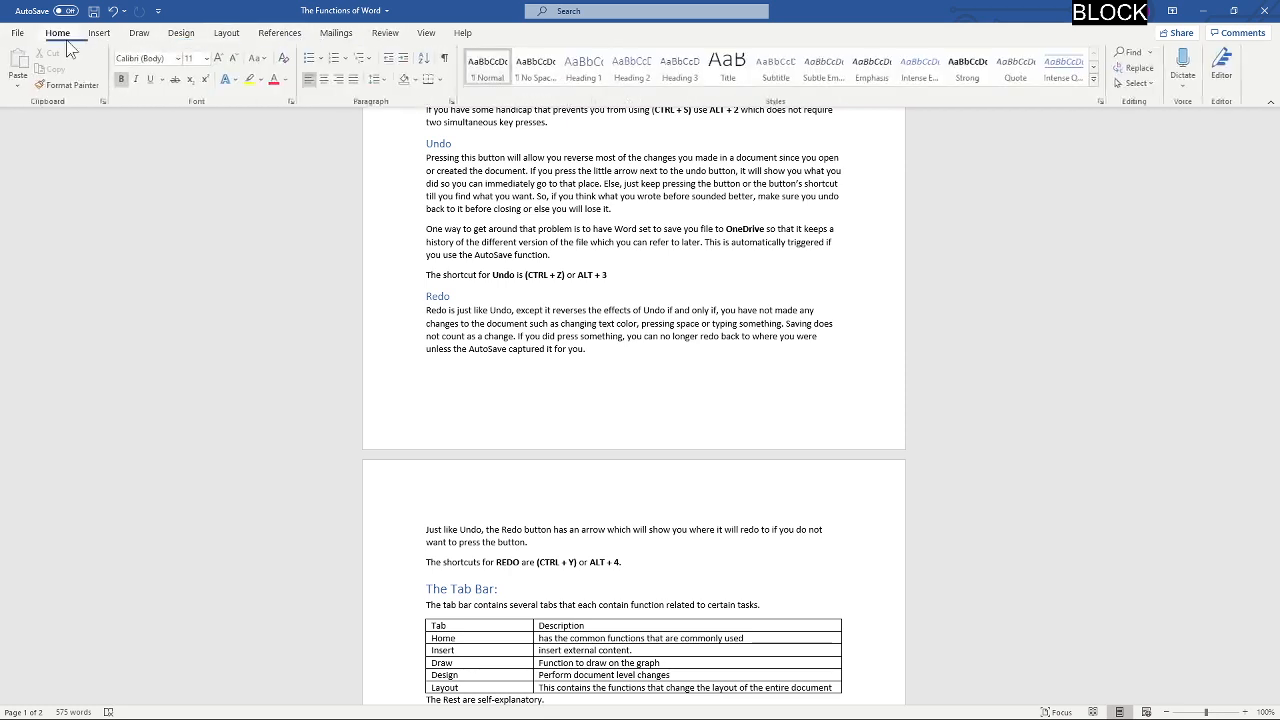
Step: Enlarge the Tab Bar section to 210% and, with the Insert commands shown, select the word "external" in the table's Insert row
scroll(617, 454, down, 1)
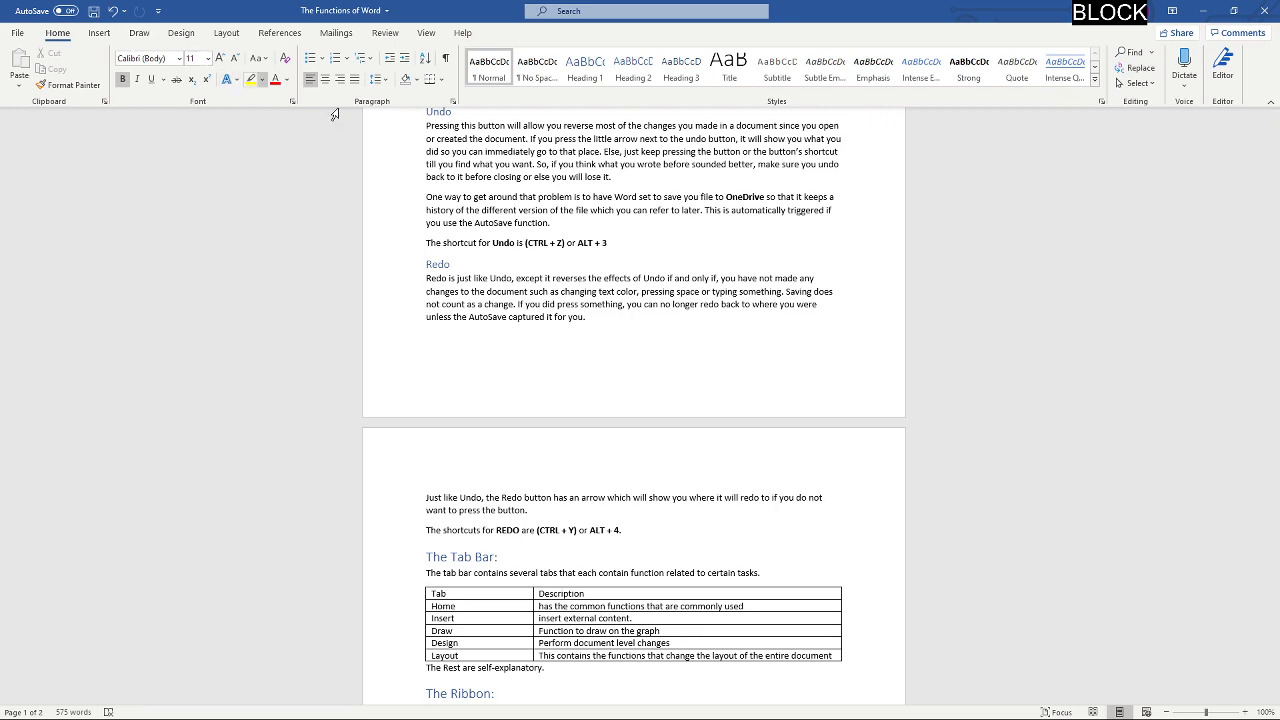
scroll(576, 563, down, 7)
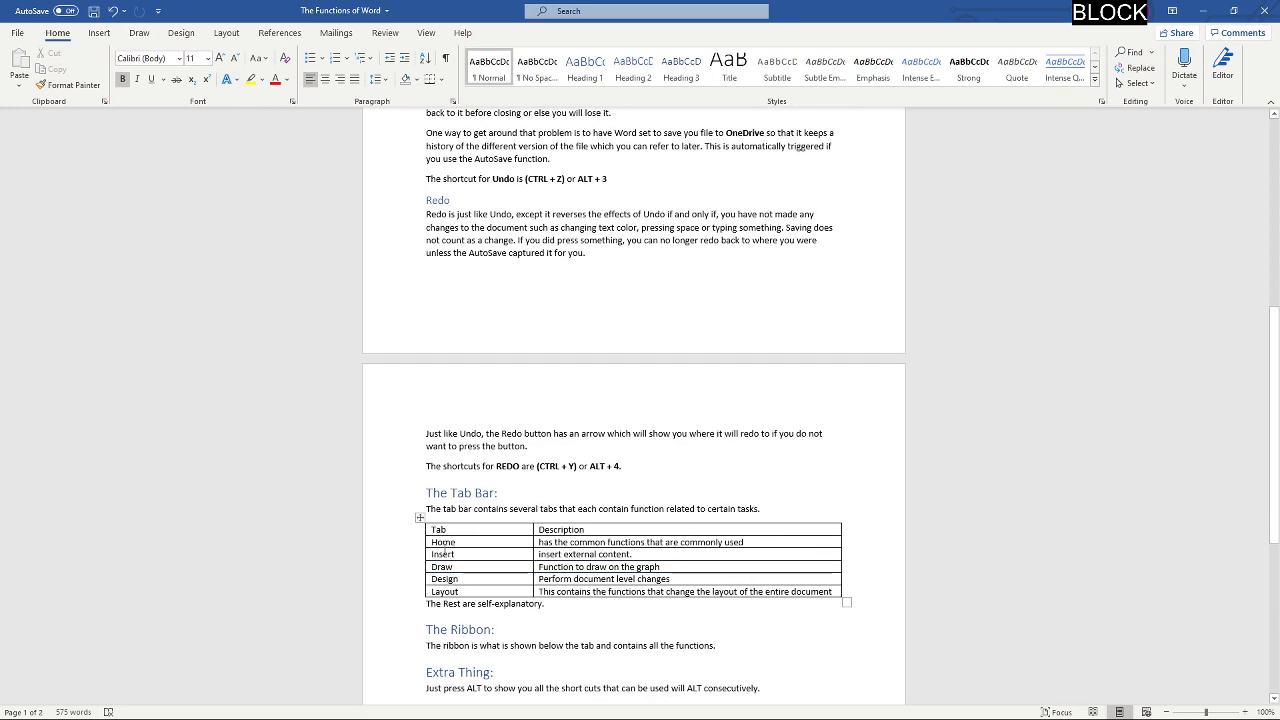
ctrl+scroll(562, 362, up, 11)
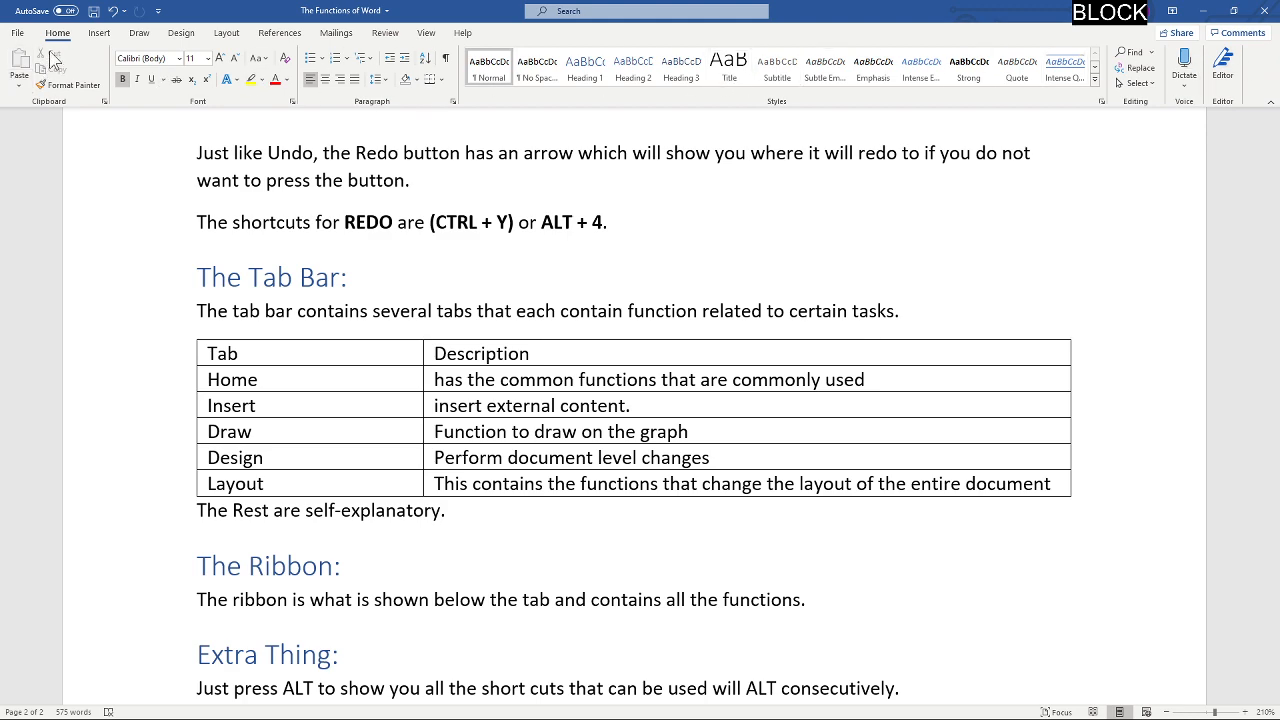
click(677, 74)
scroll(493, 330, down, 5)
click(292, 272)
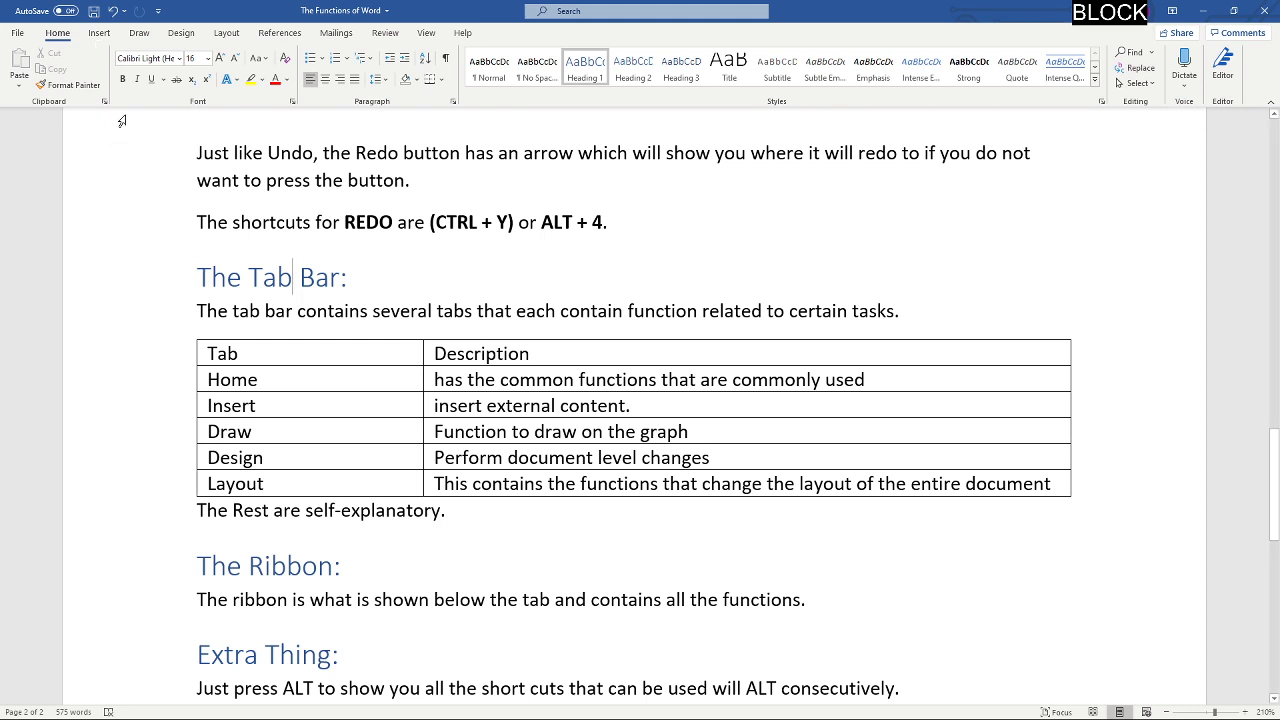
click(99, 33)
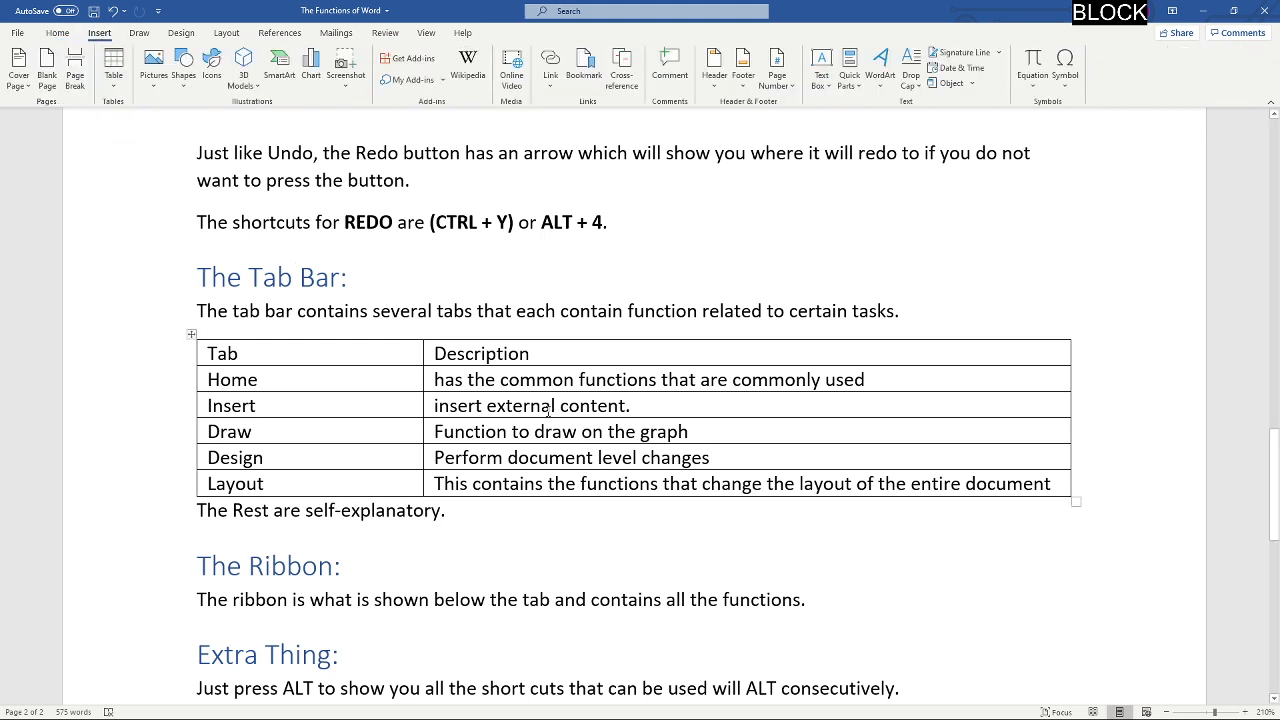
double_click(553, 414)
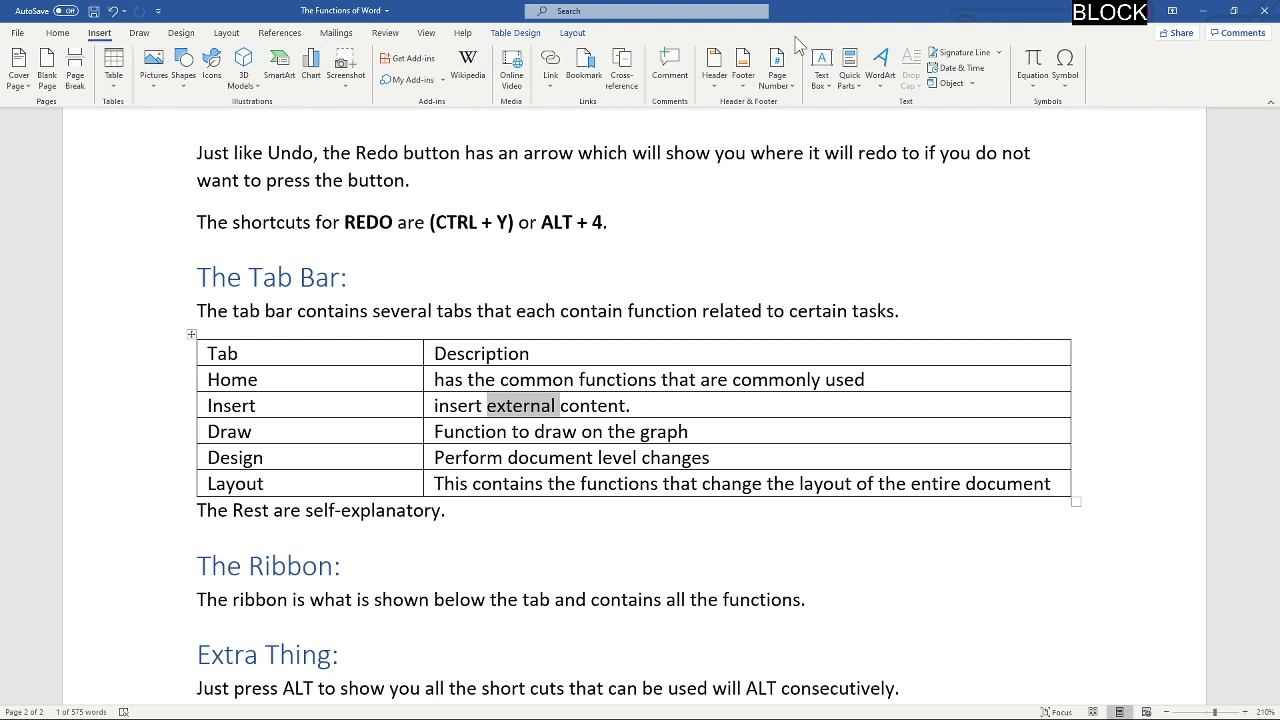
Step: Draw a large freehand loop with the black pen across the Tab Bar section and undo it
click(139, 33)
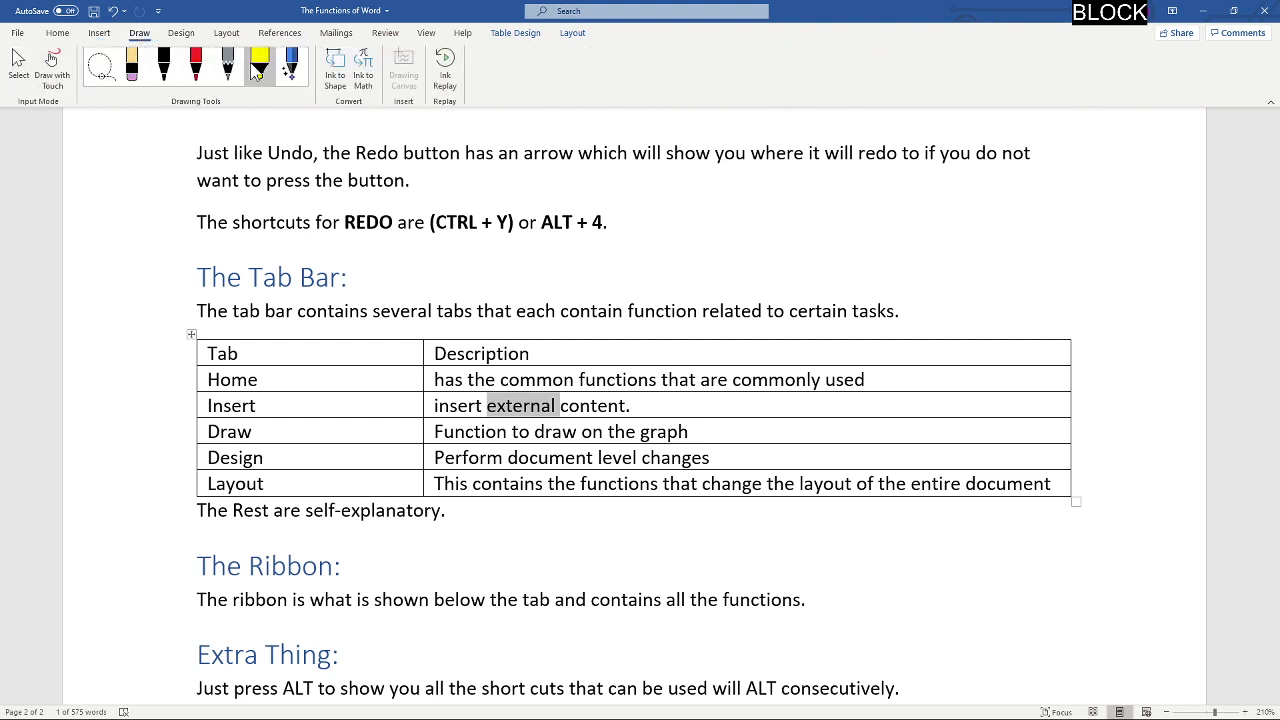
click(164, 65)
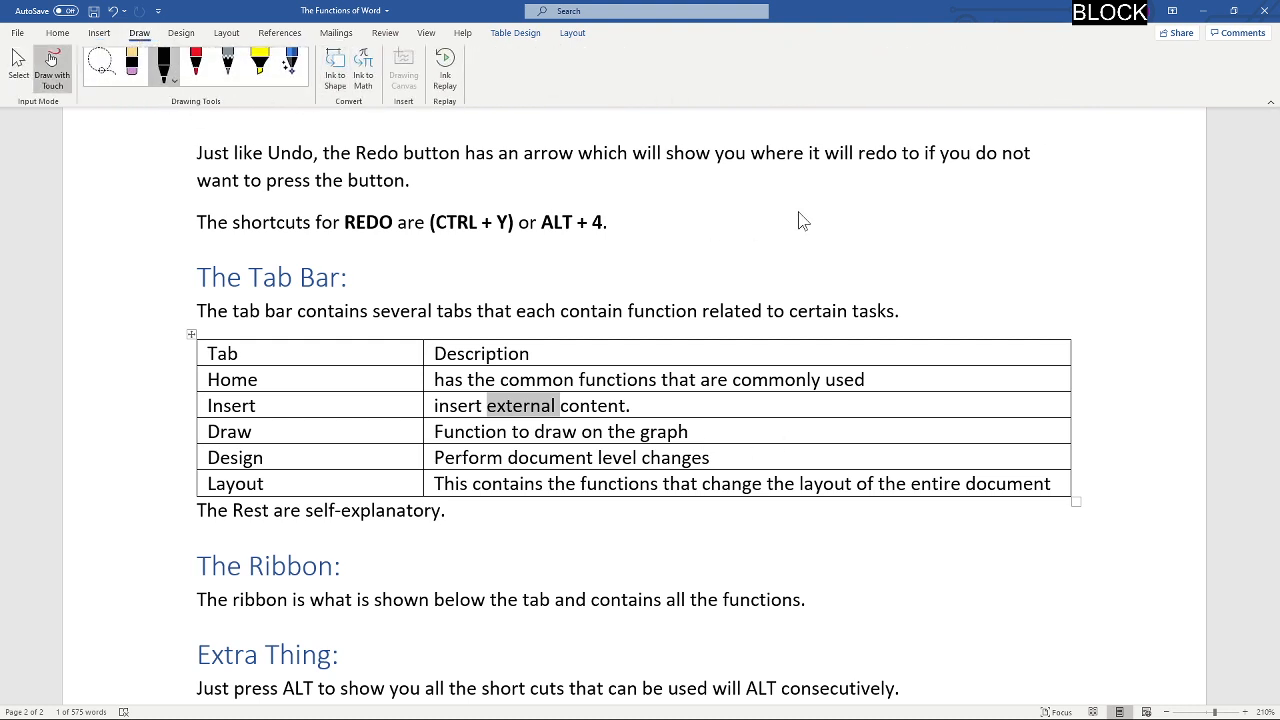
mouse_move(799, 212)
mouse_down()
mouse_move(1106, 457)
mouse_move(670, 178)
mouse_move(846, 408)
mouse_up()
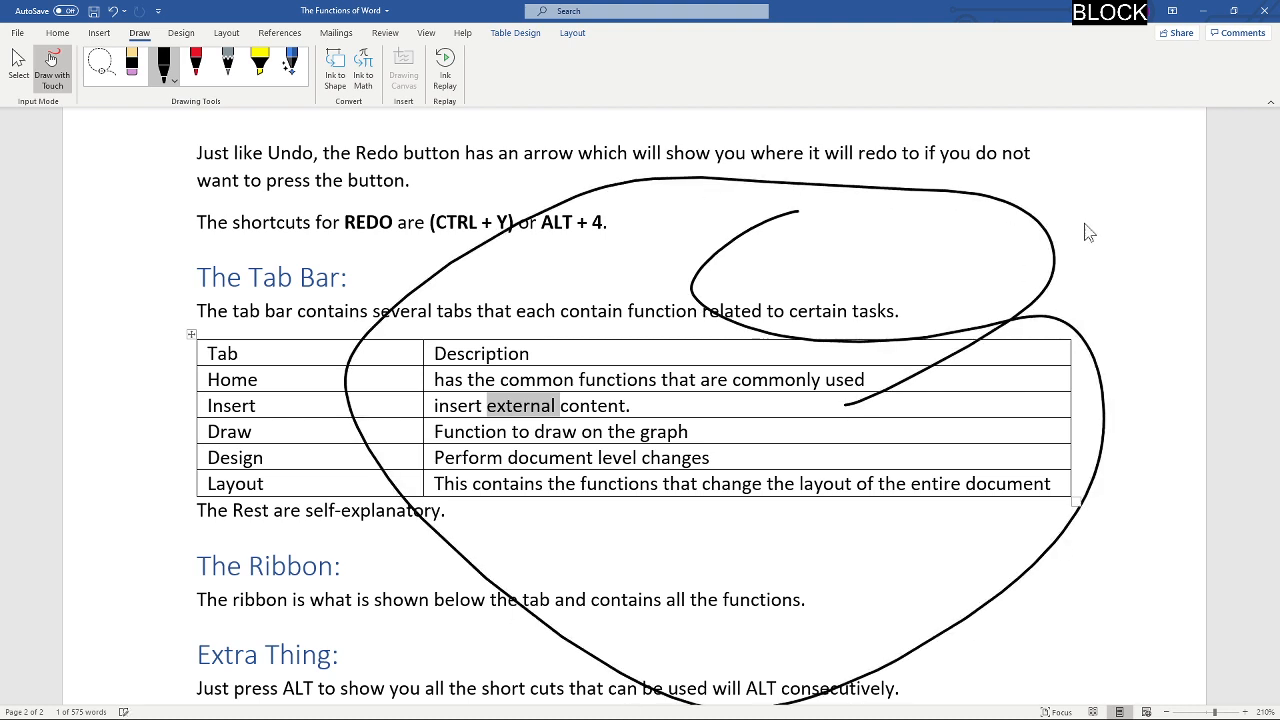
key(ctrl+z)
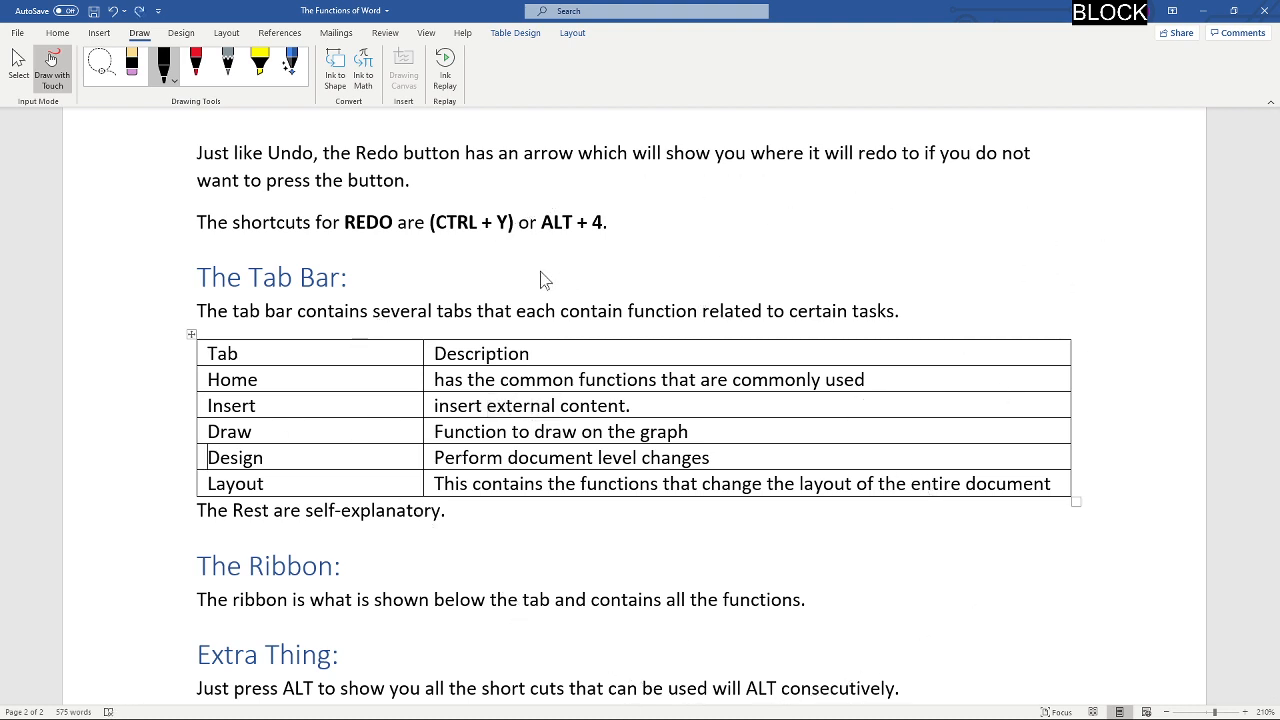
Step: Apply a theme colour set with magenta headings to the whole document and undo it
click(181, 33)
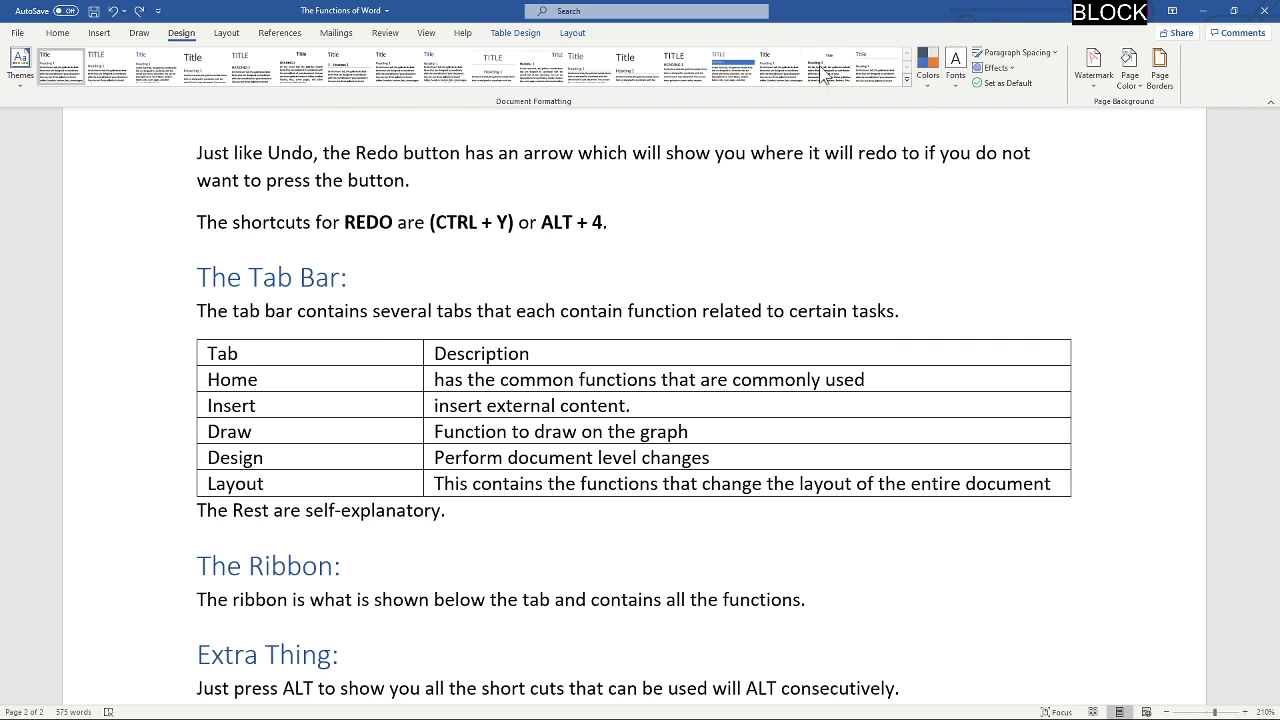
click(927, 75)
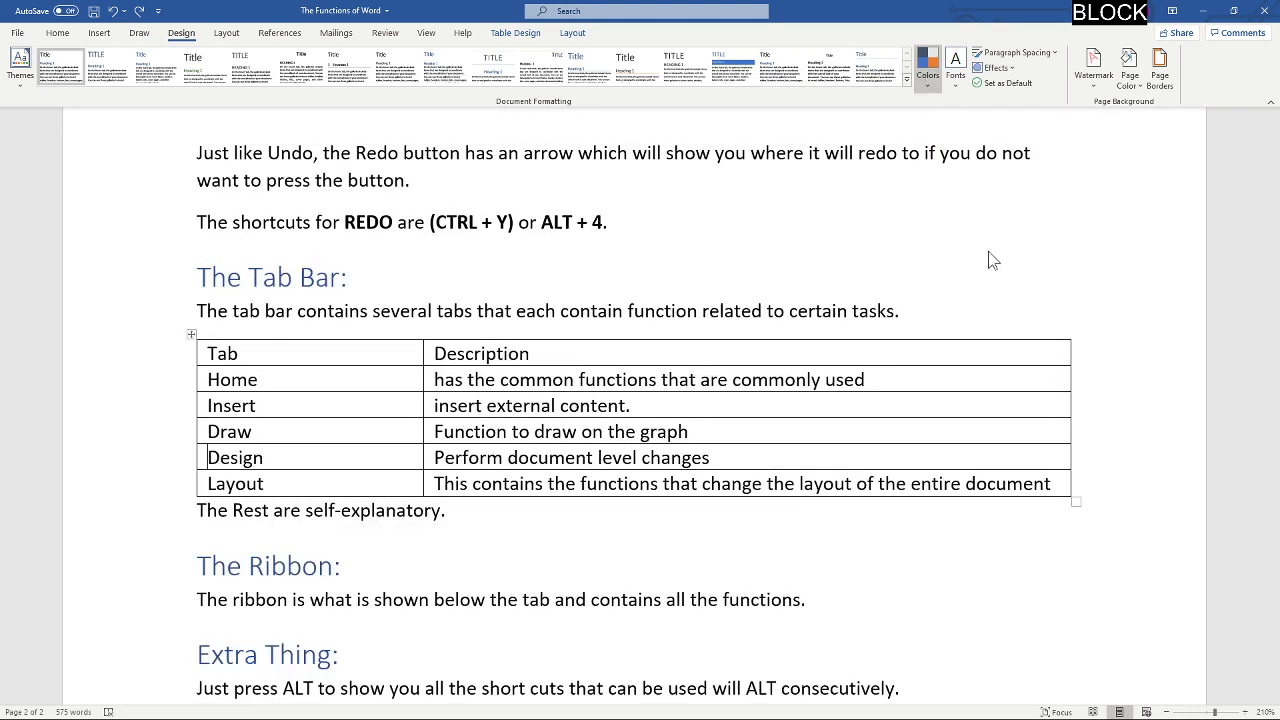
click(997, 370)
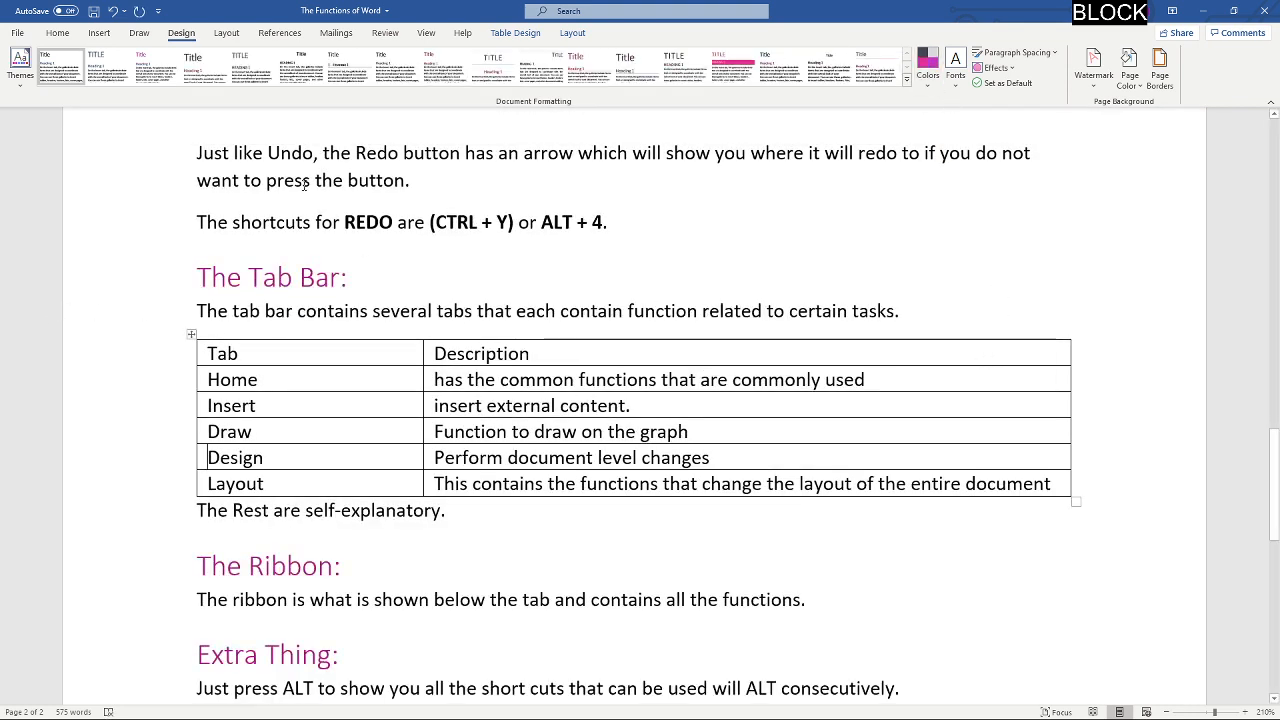
key(ctrl+z)
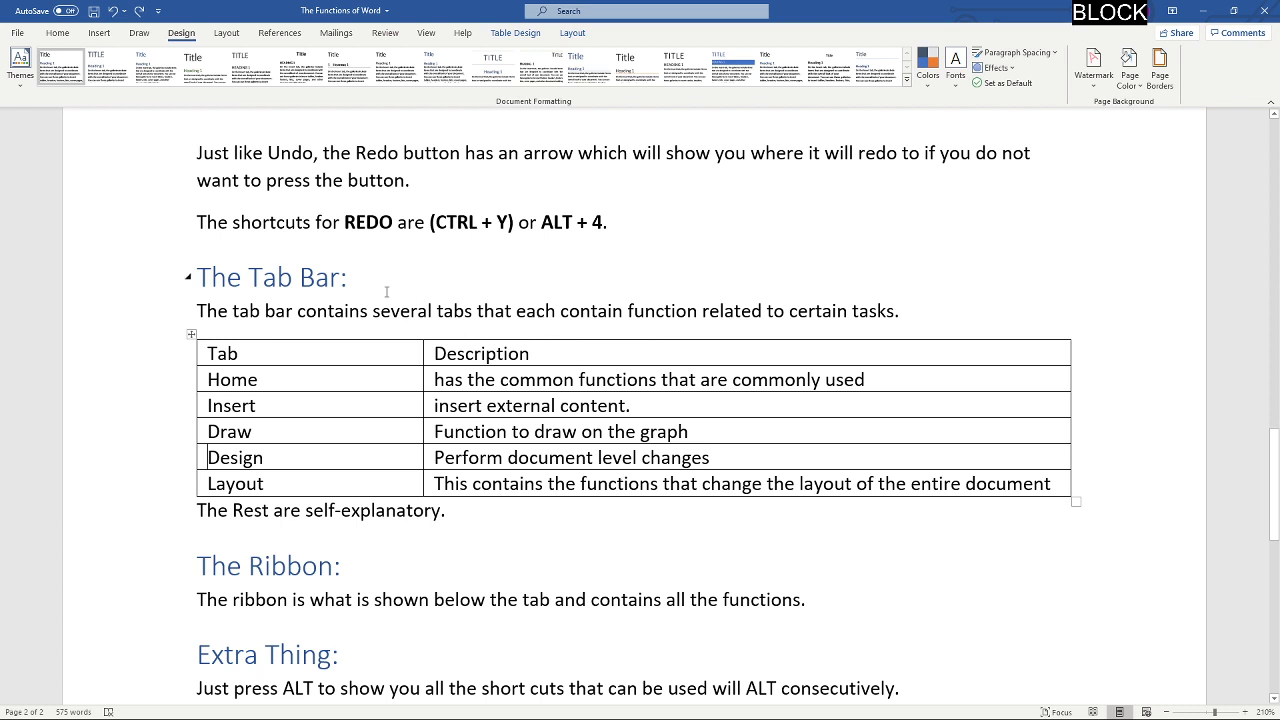
Step: Show the Layout commands for the document
click(226, 33)
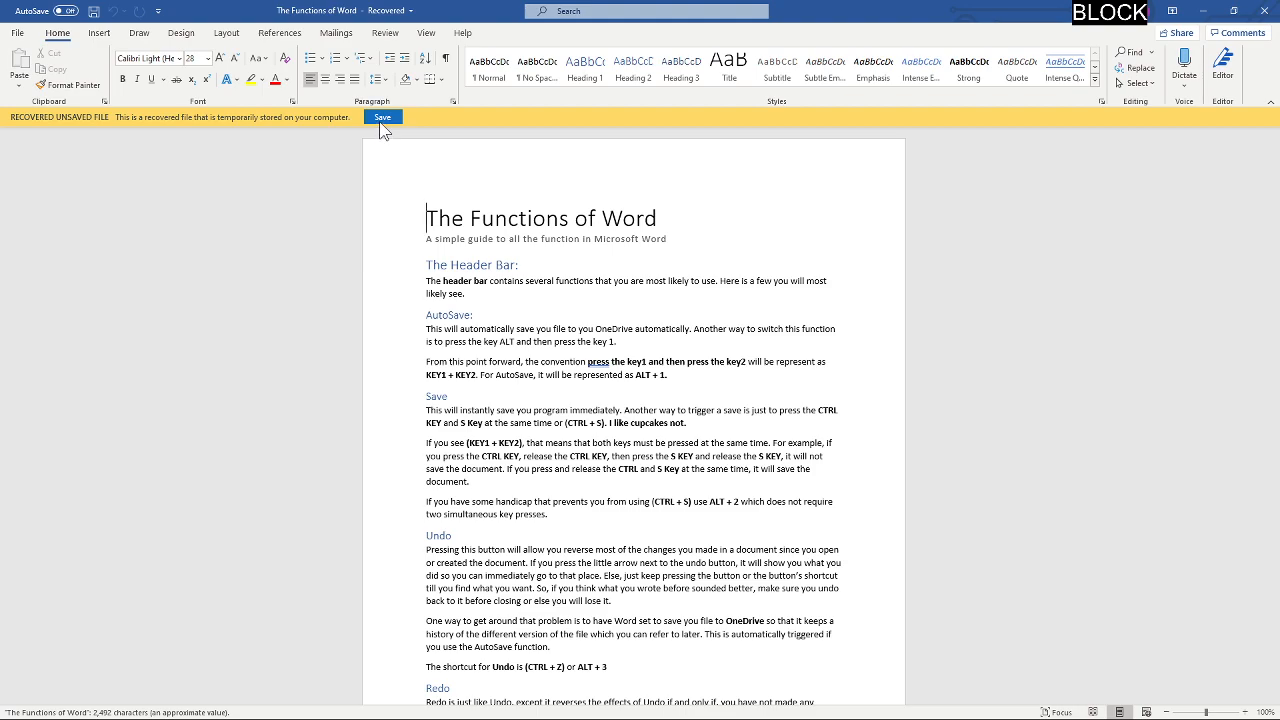
Step: Enlarge the Tab Bar section to 200% and show the Layout commands
scroll(603, 480, down, 5)
scroll(603, 500, down, 3)
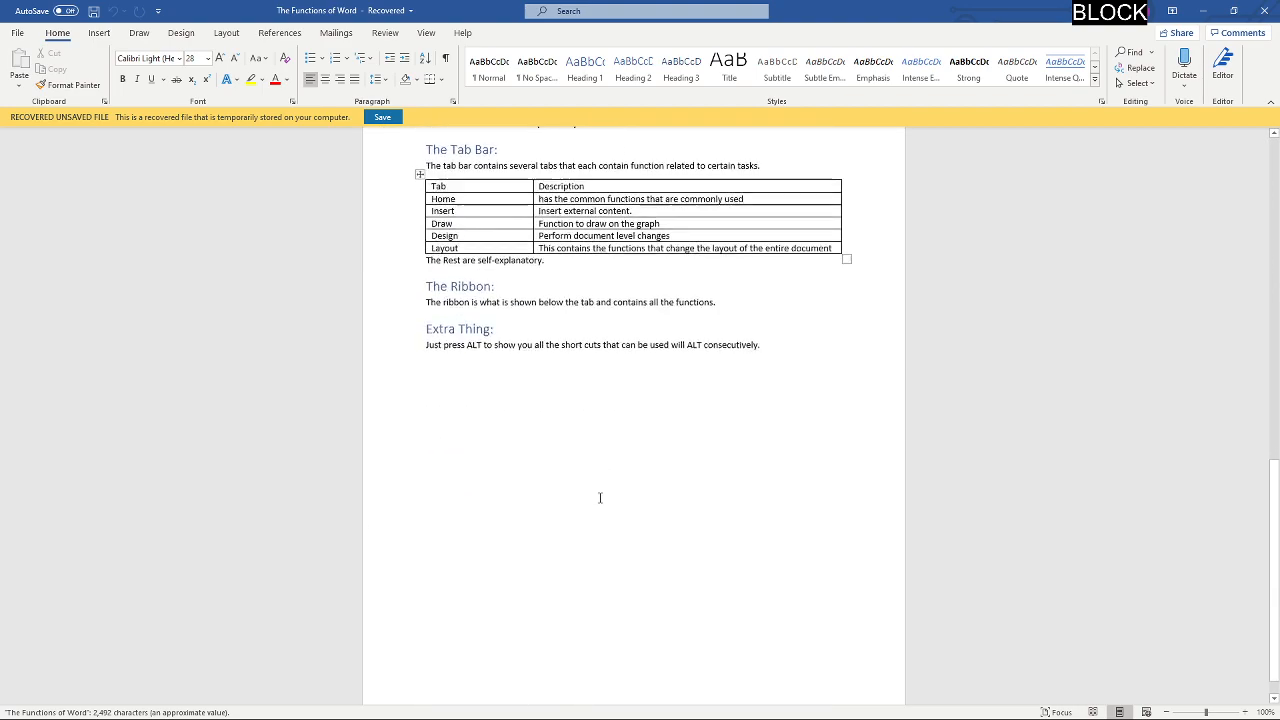
ctrl+scroll(600, 486, up, 10)
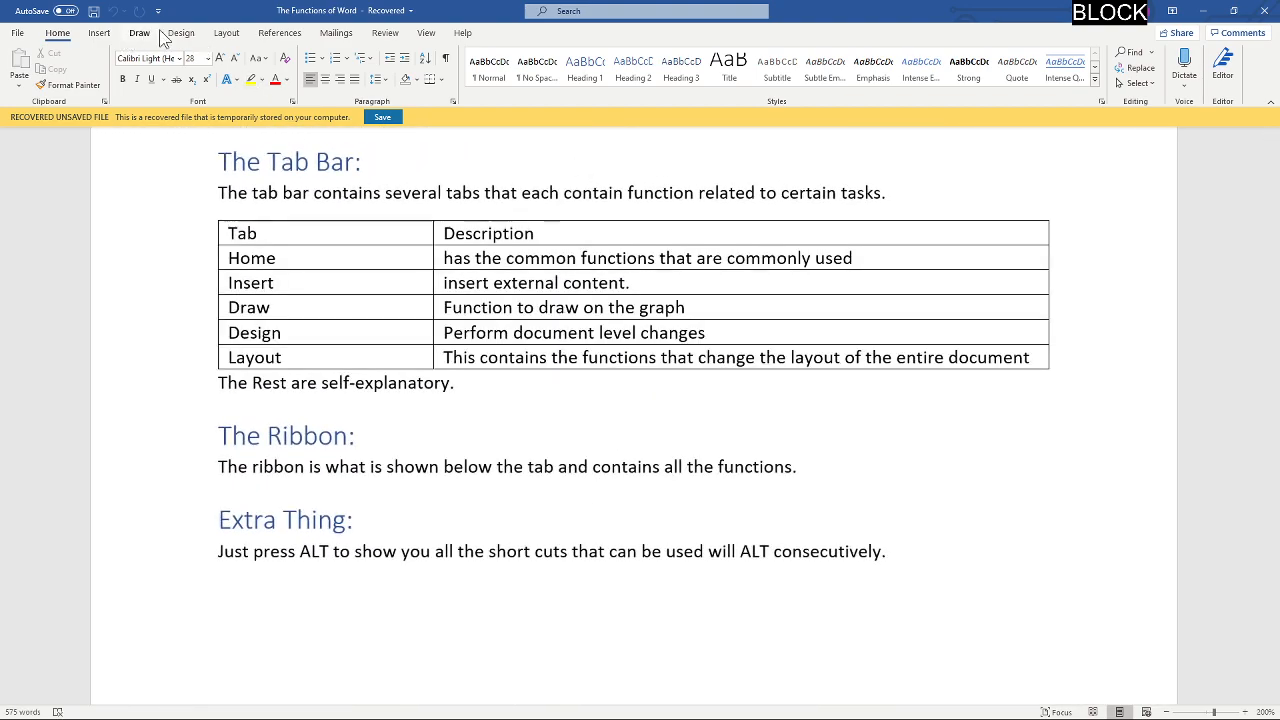
click(226, 33)
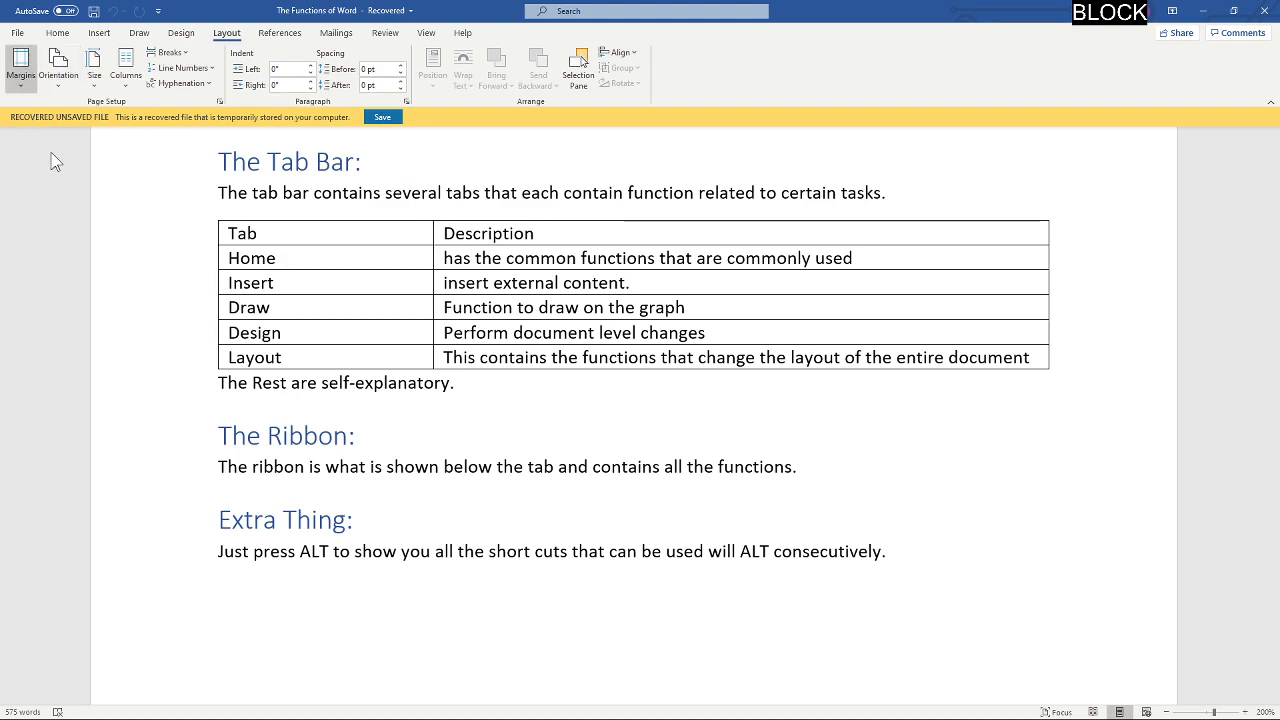
Step: Apply narrow margins to the whole document, look through the pages, and restore the normal margins
scroll(131, 320, up, 15)
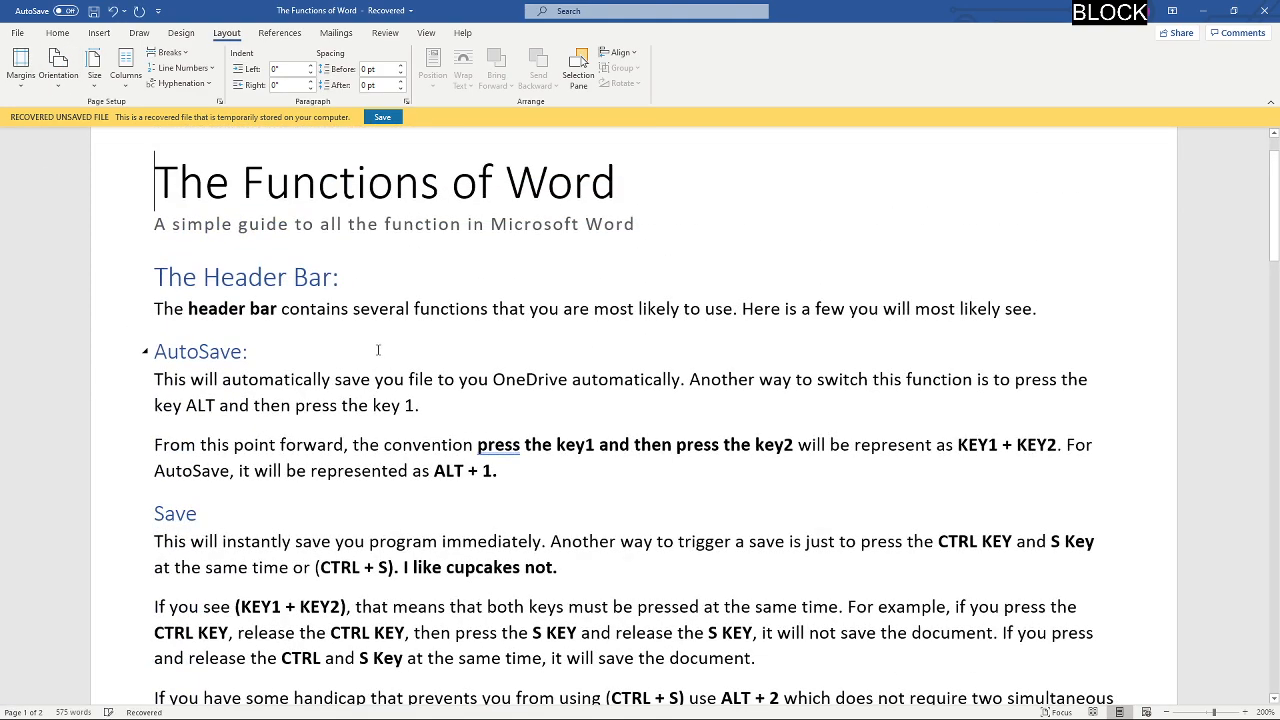
scroll(376, 355, down, 20)
scroll(376, 369, up, 5)
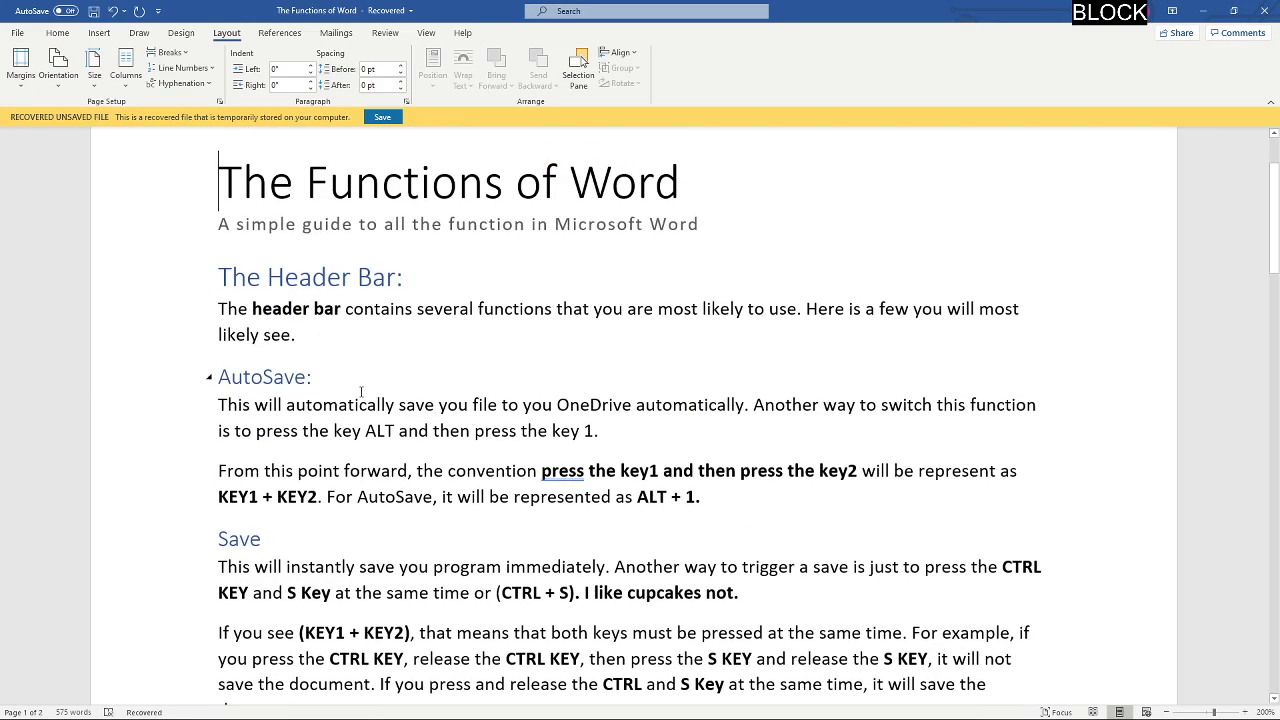
scroll(365, 455, down, 9)
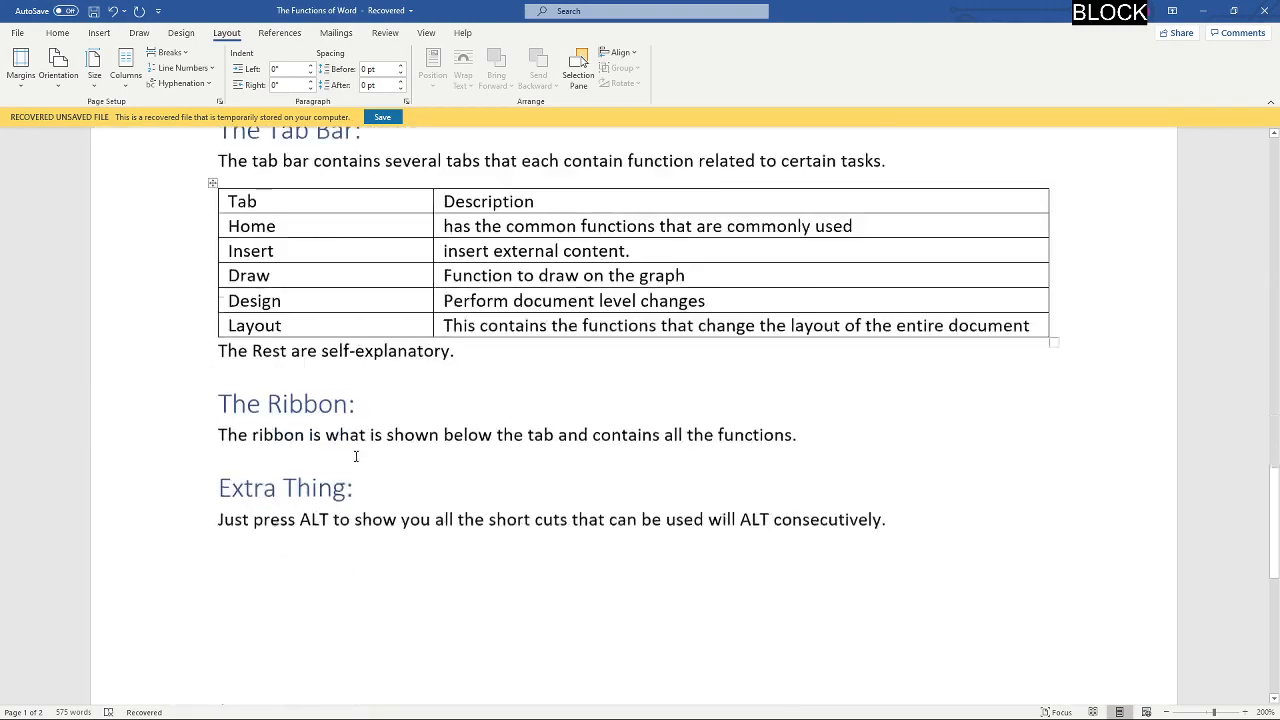
Step: Arrange the document text in two columns and return it to a single column
scroll(372, 456, up, 2)
scroll(372, 456, up, 3)
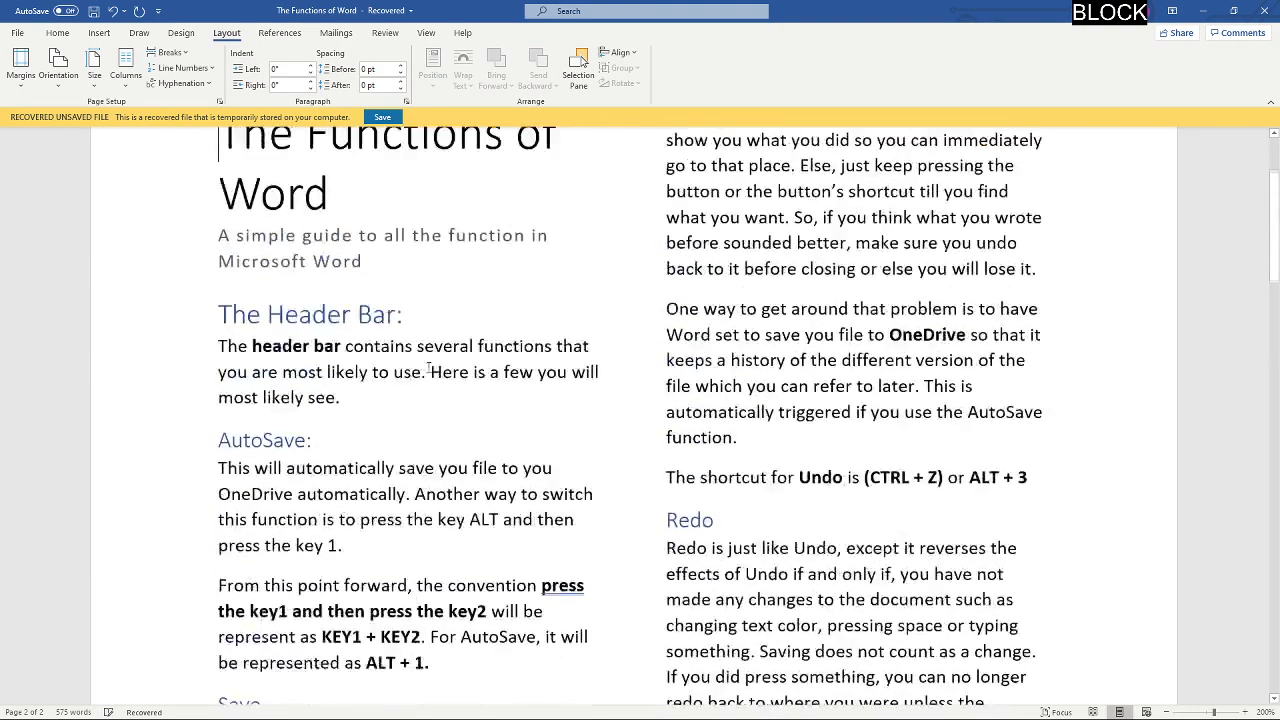
scroll(471, 365, down, 15)
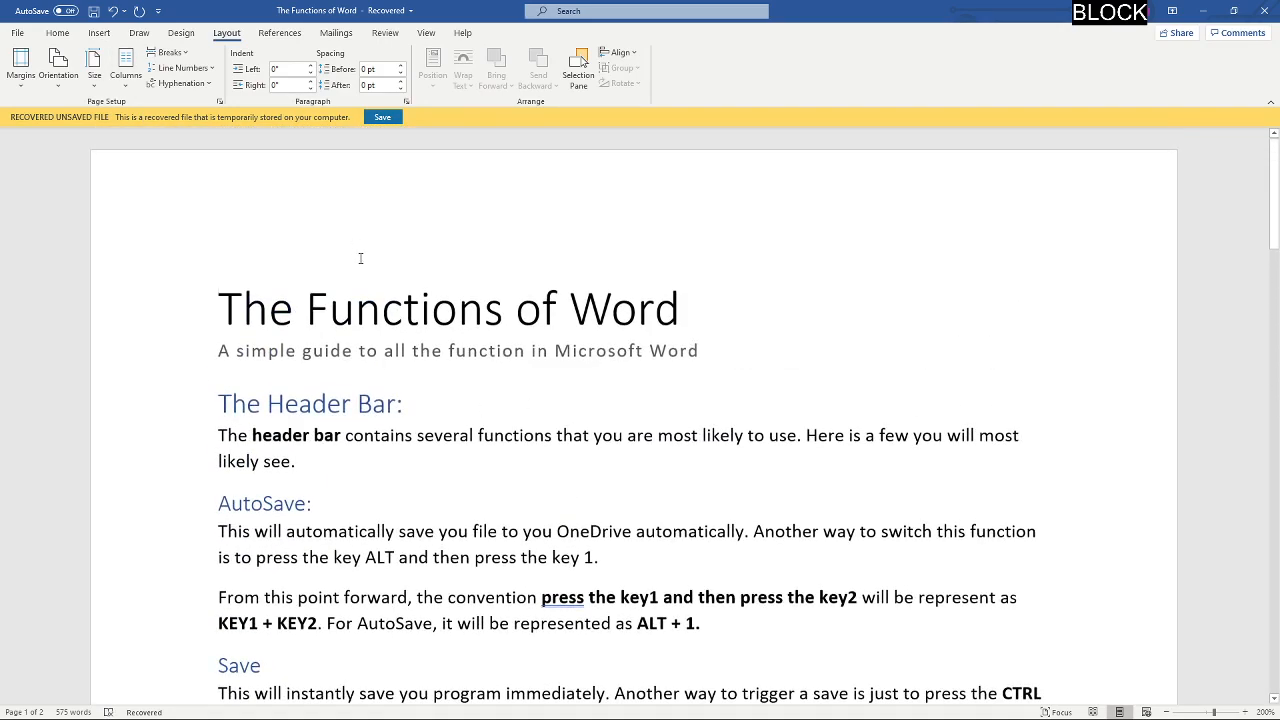
scroll(539, 450, down, 3)
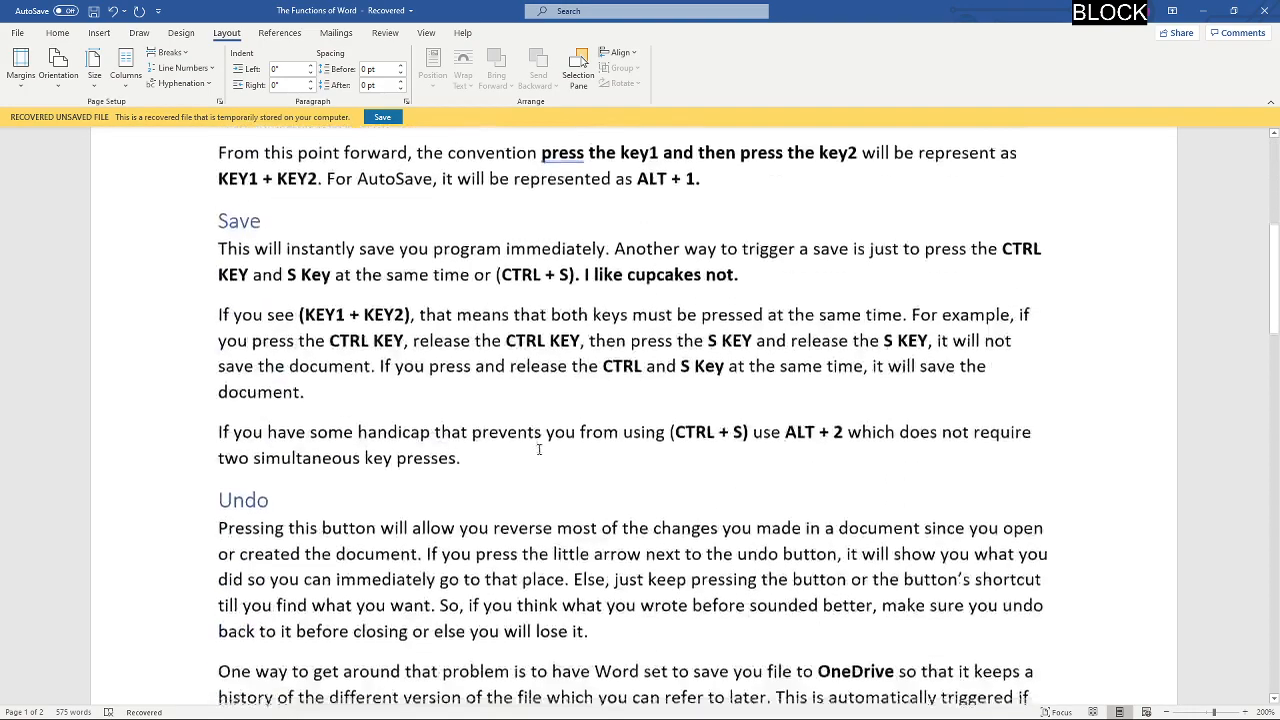
scroll(539, 450, down, 12)
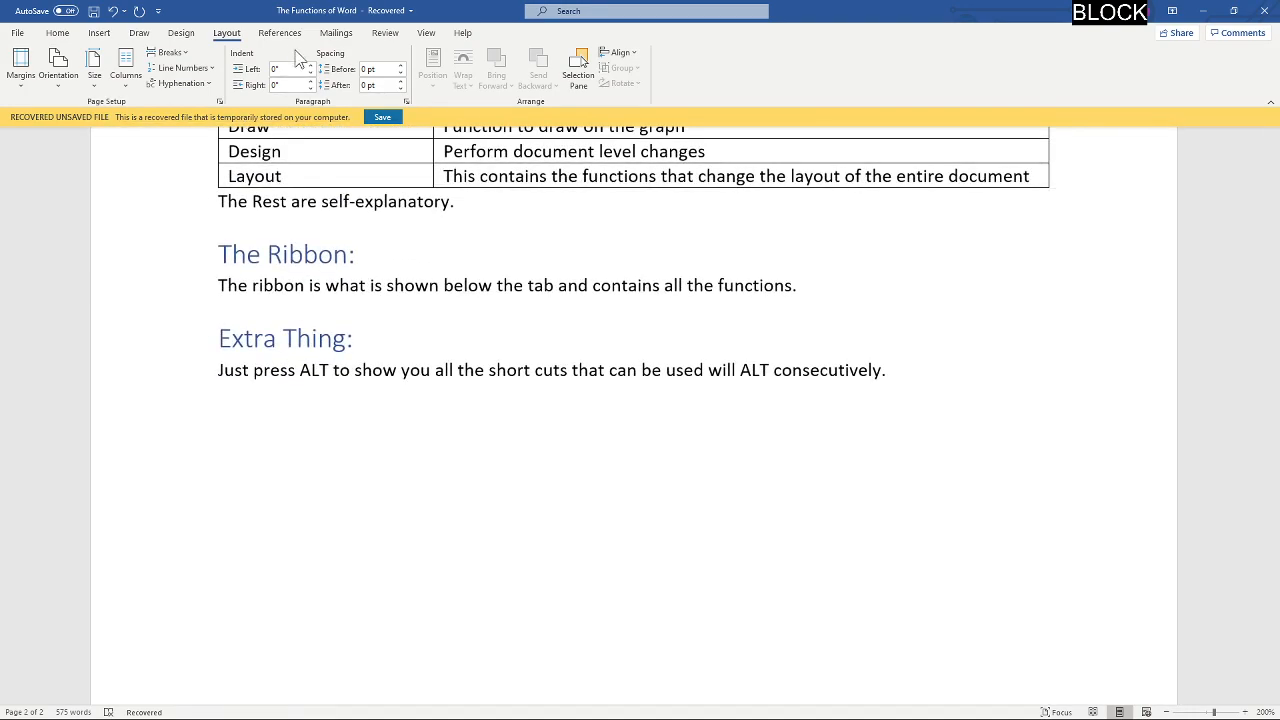
Step: Show the References, Mailings, Review, View and Help commands one after another, and return to the Review commands
click(287, 39)
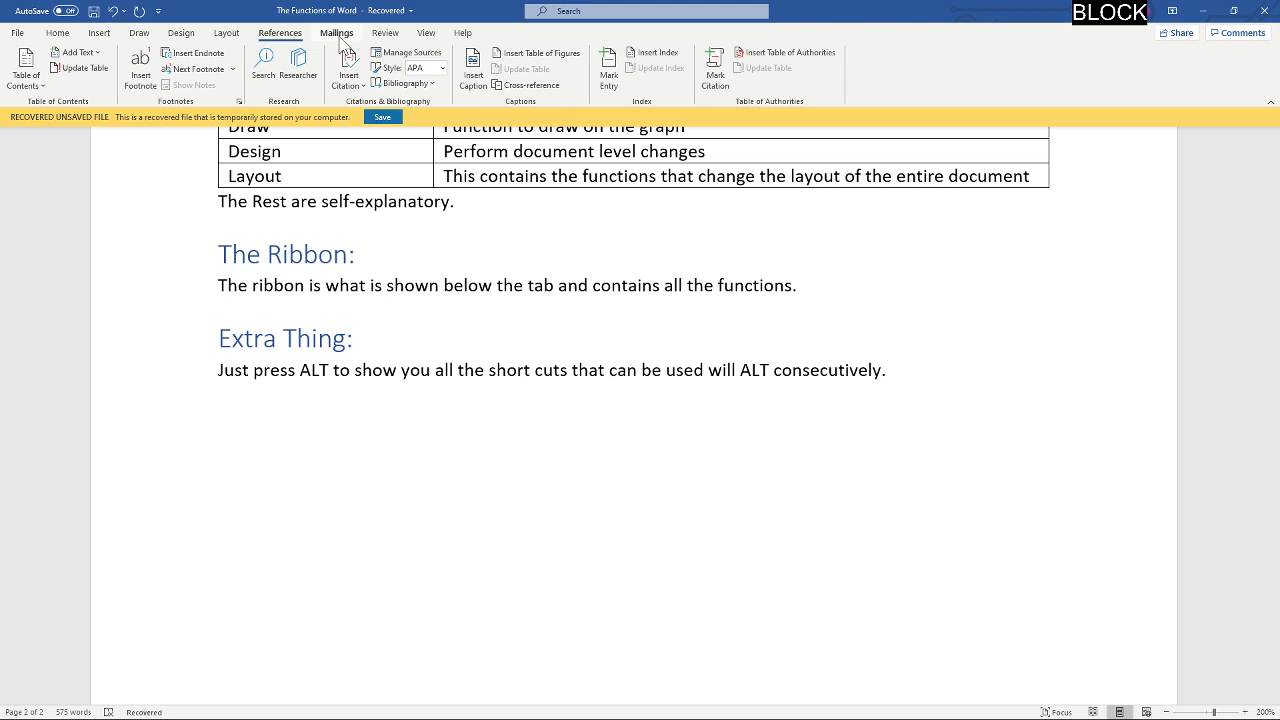
click(340, 40)
click(400, 36)
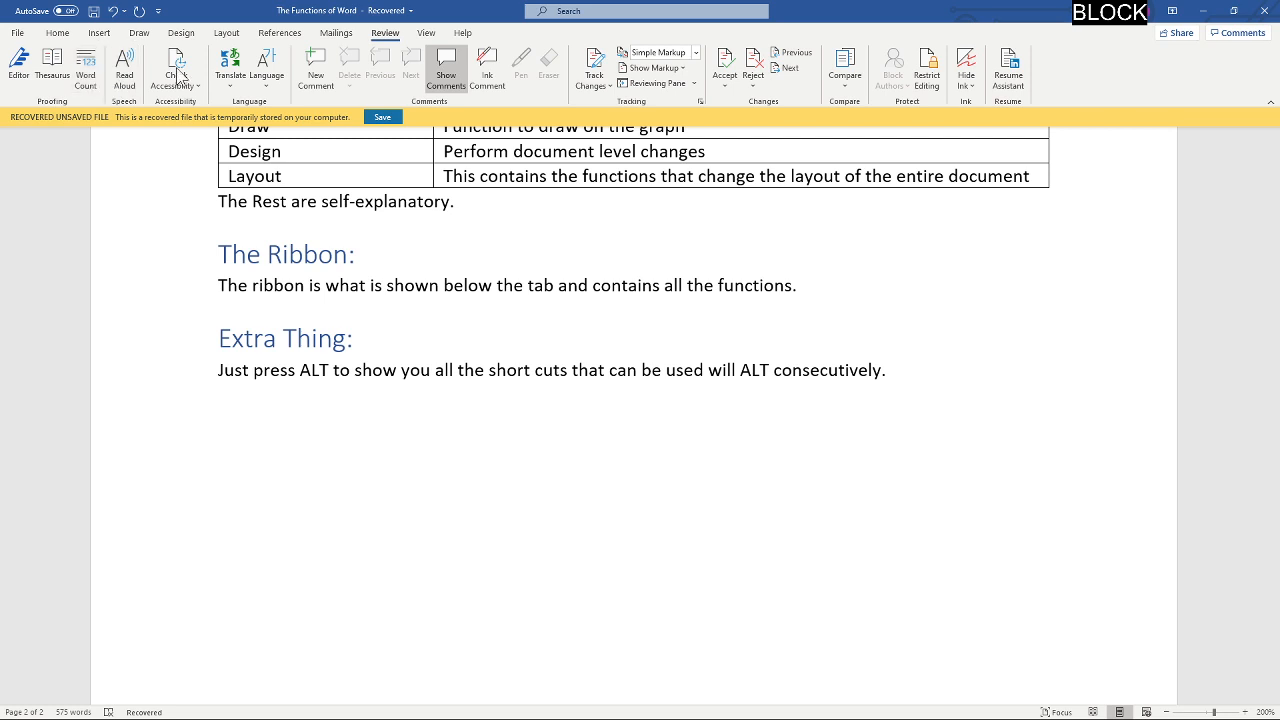
click(423, 36)
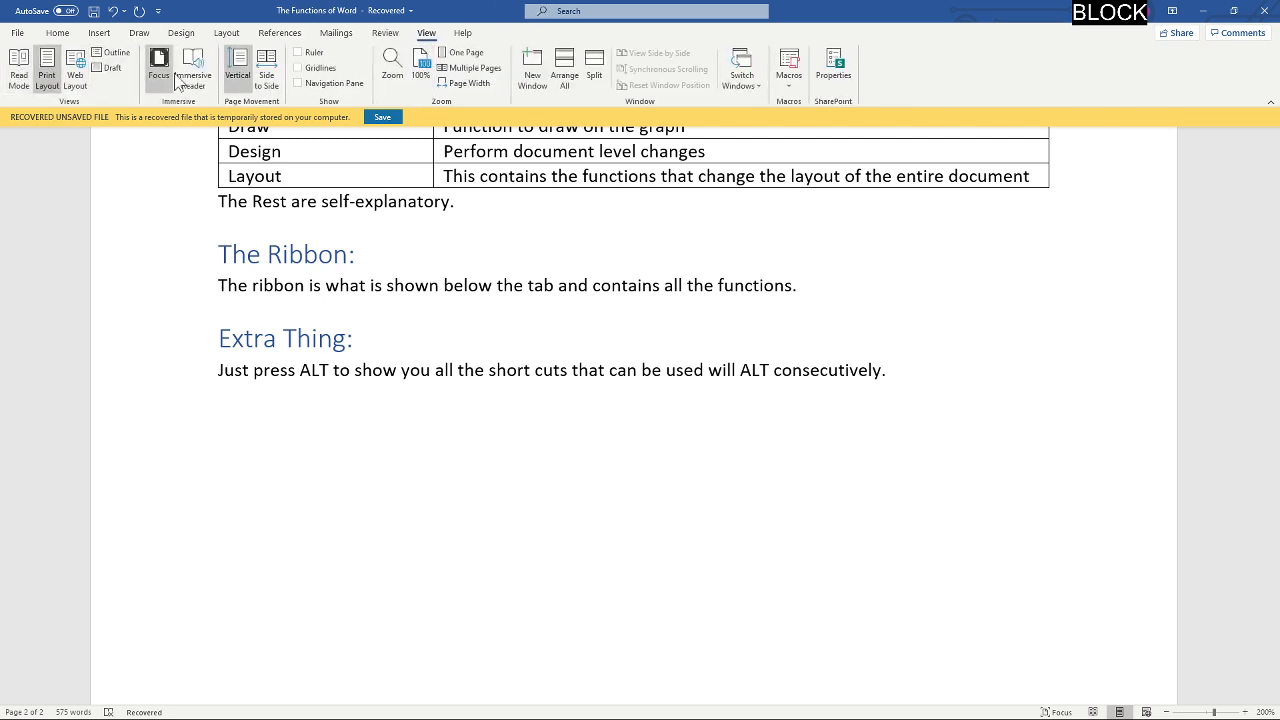
click(463, 34)
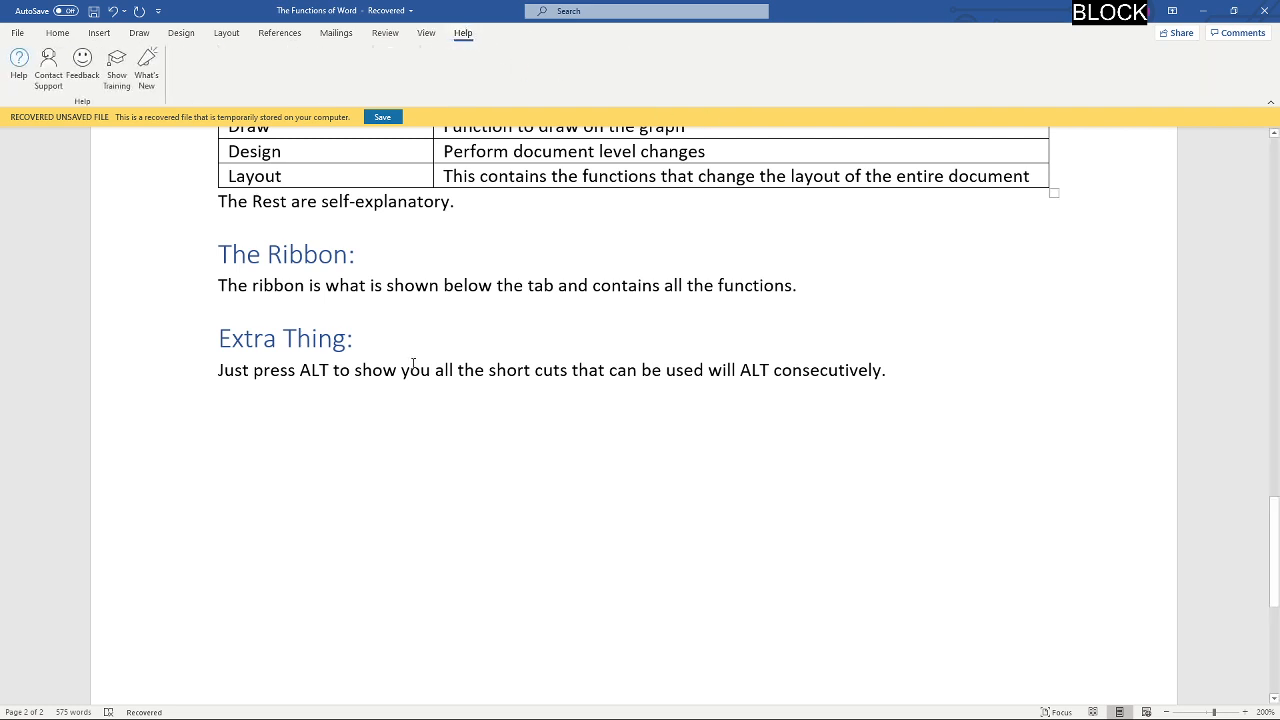
scroll(410, 360, up, 3)
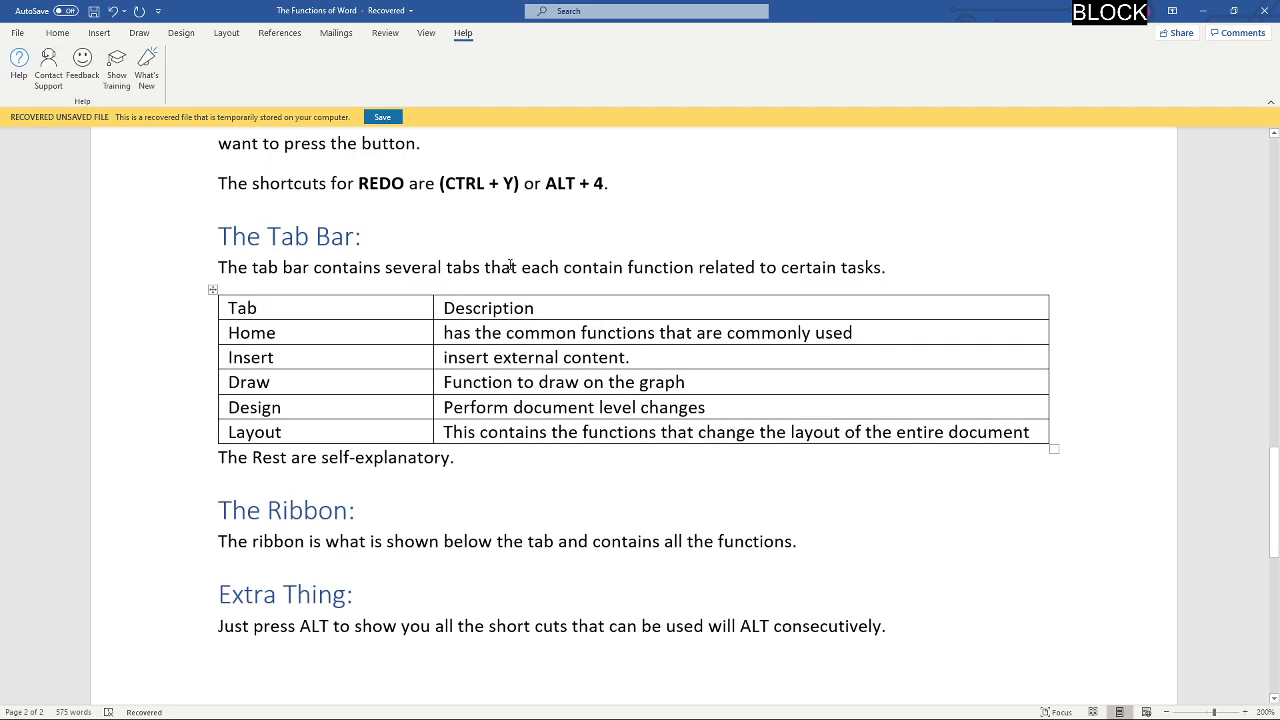
click(385, 36)
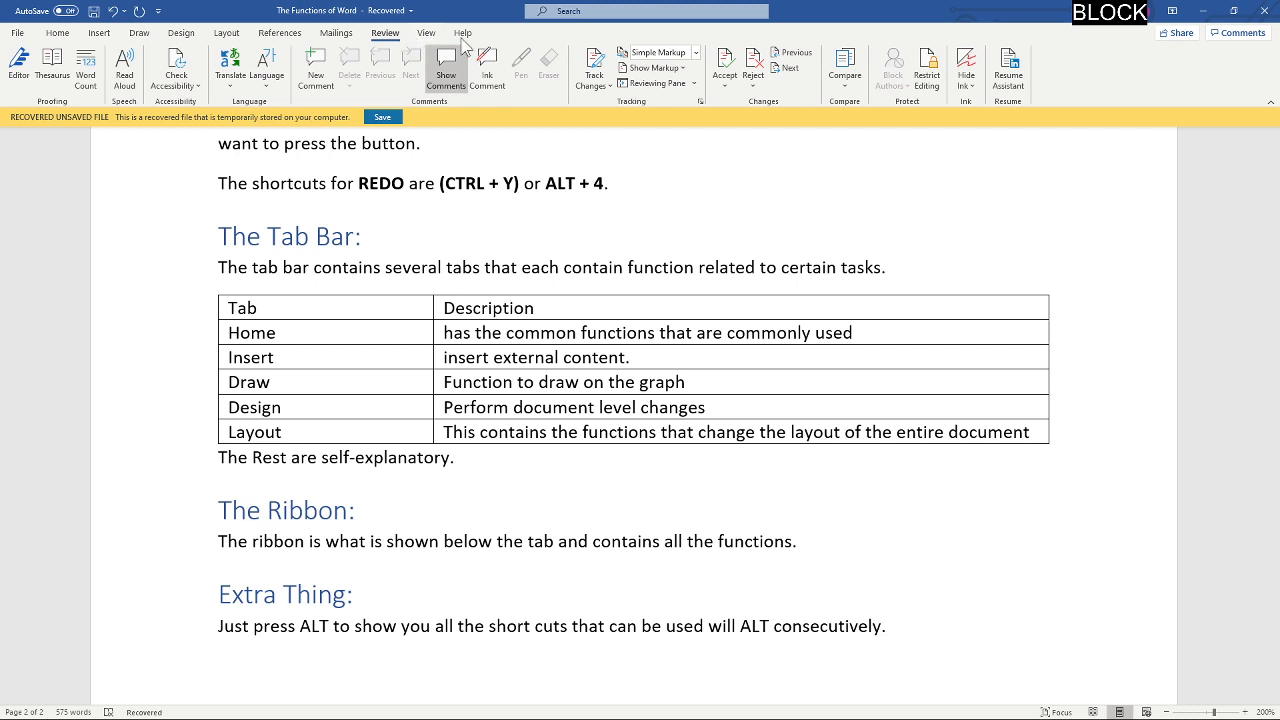
Step: View the document in Web Layout and in Read Mode, and return to Print Layout
click(424, 36)
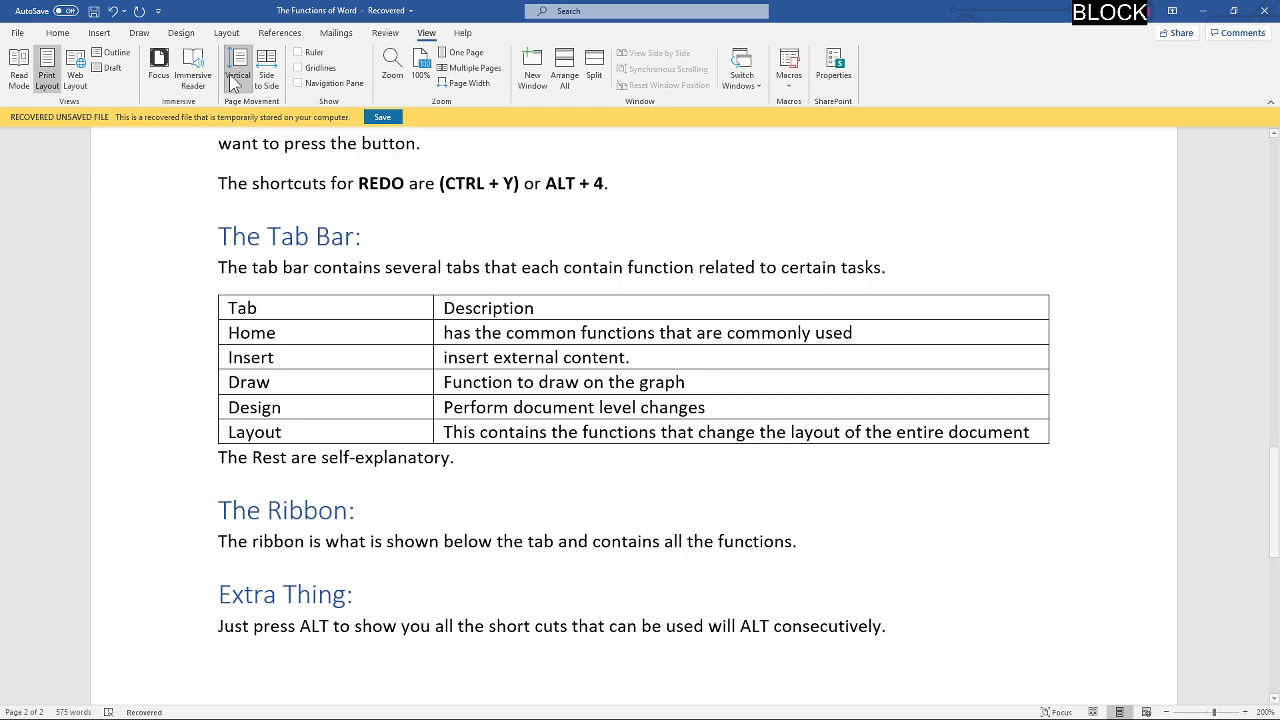
click(74, 78)
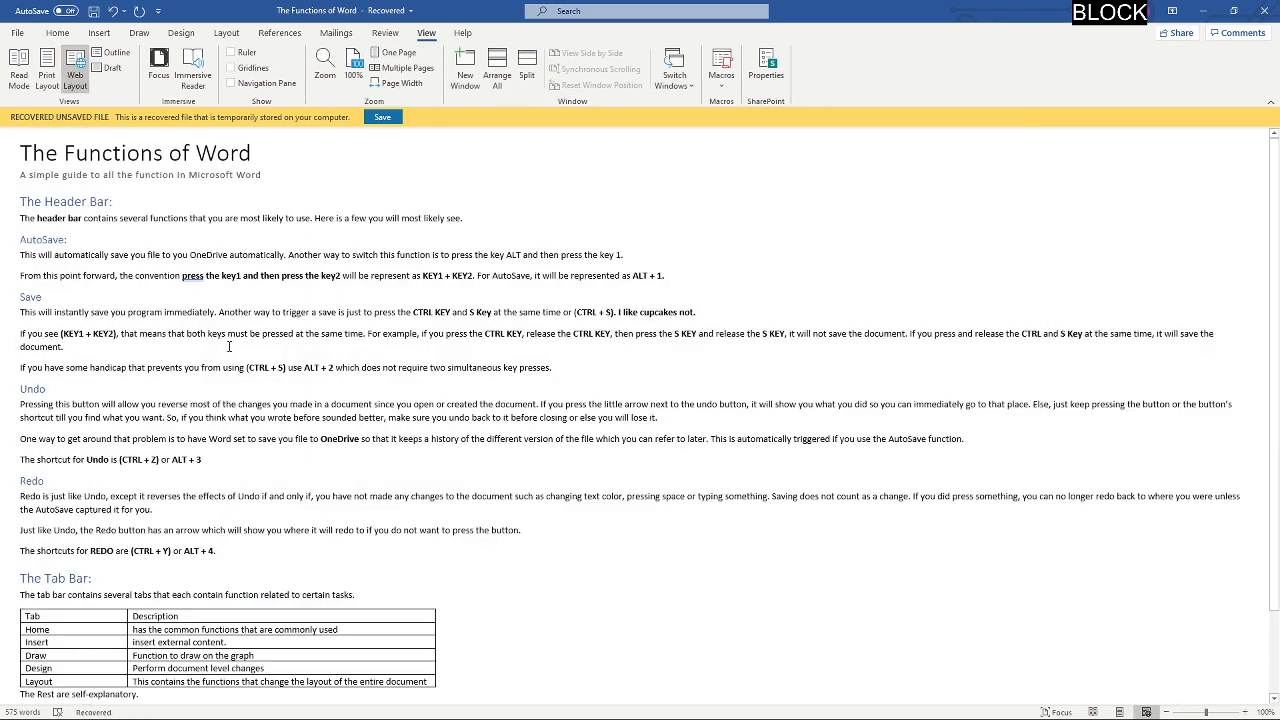
scroll(214, 362, down, 2)
scroll(58, 224, up, 2)
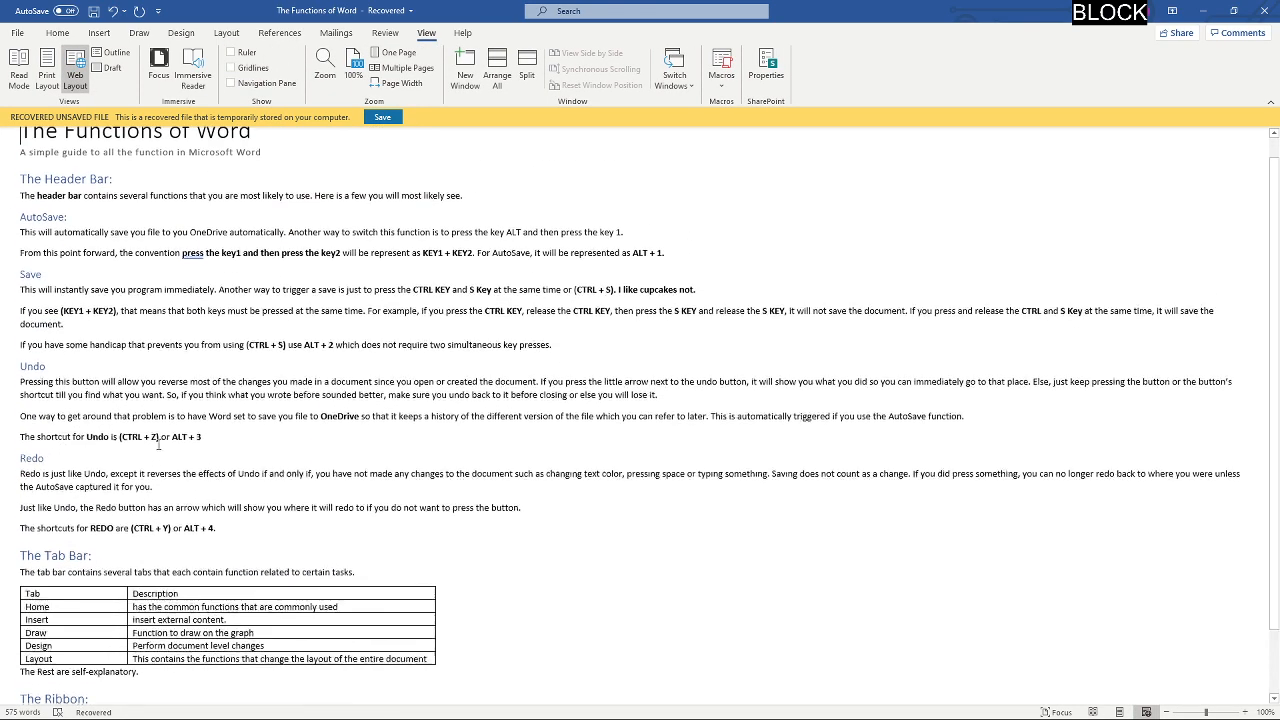
click(18, 75)
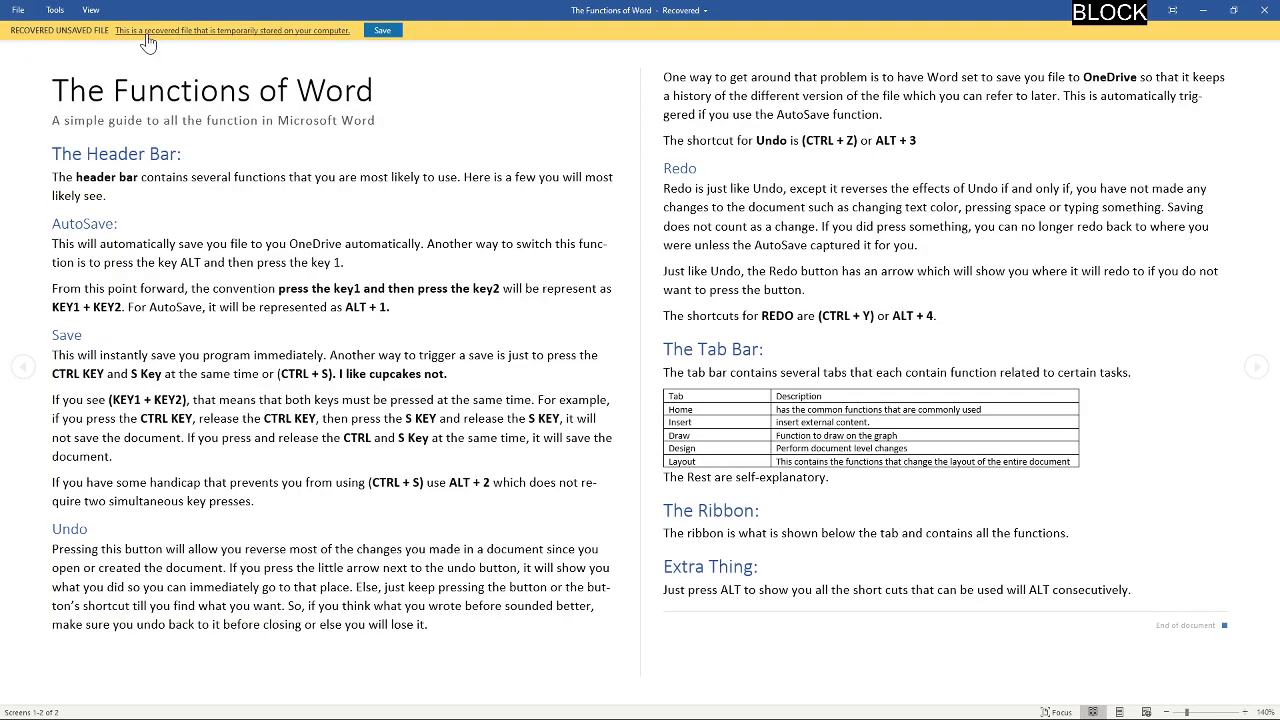
key(Escape)
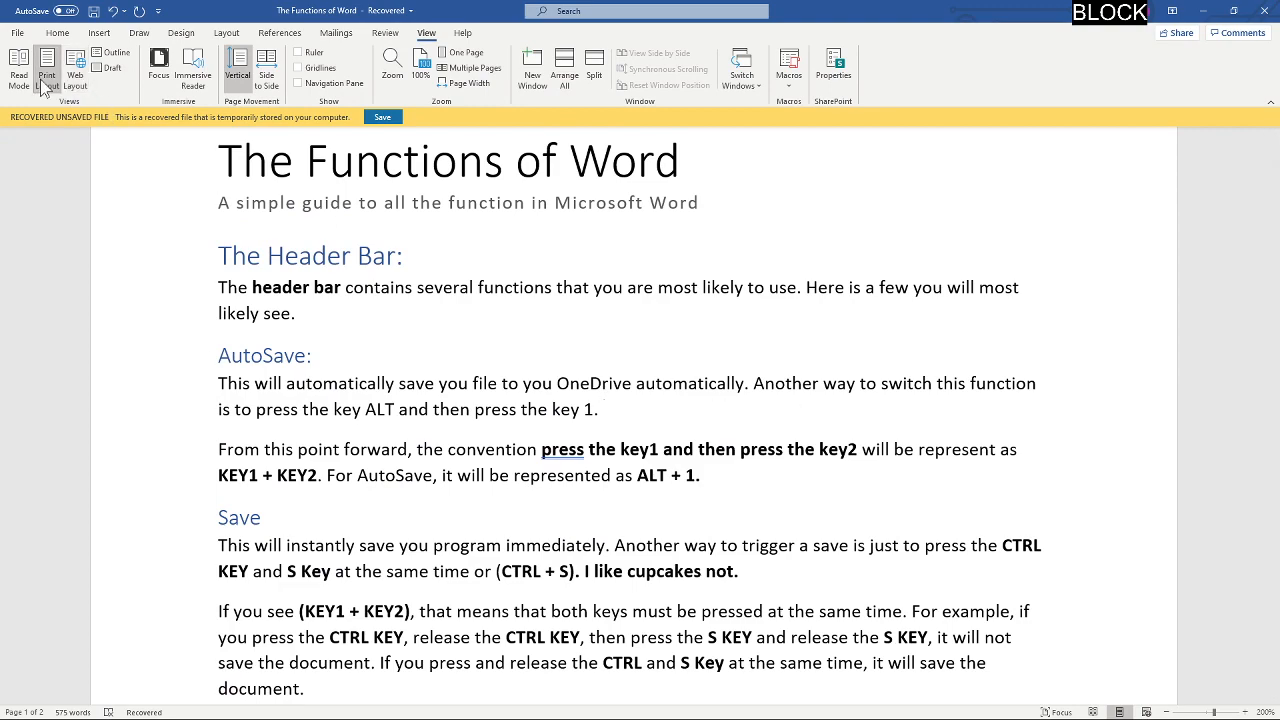
scroll(359, 271, up, 3)
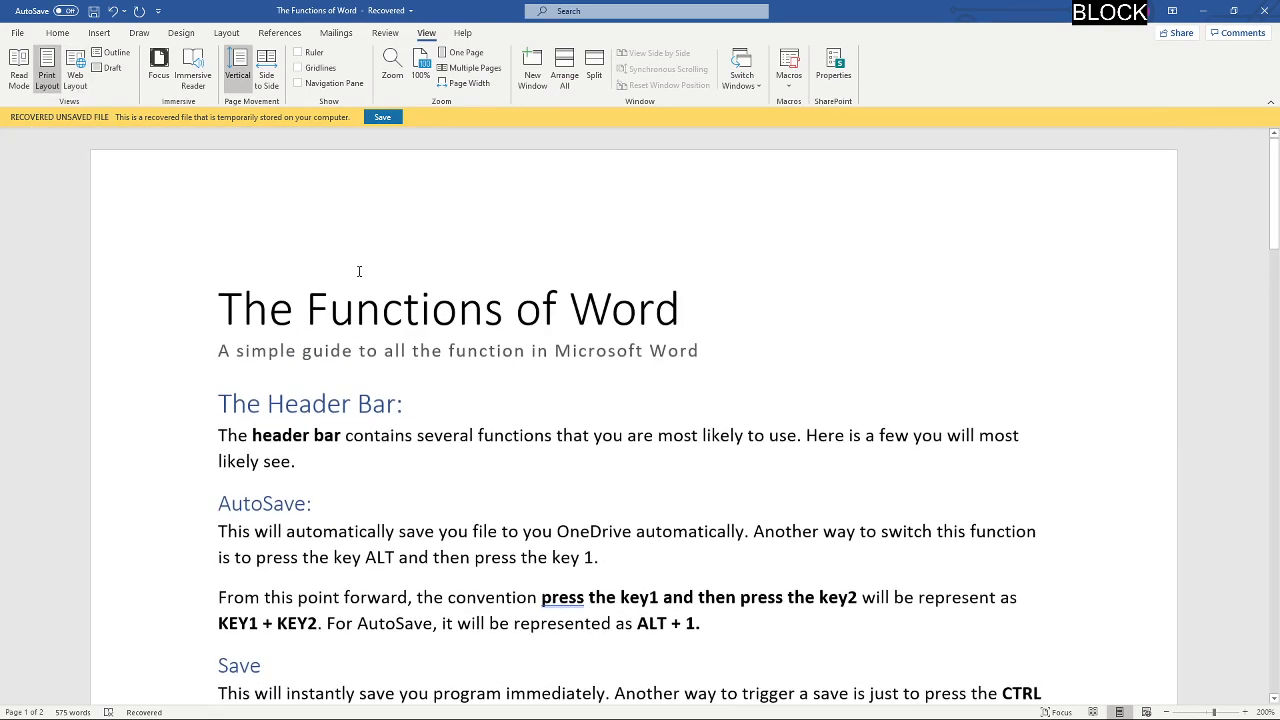
Step: Show the pages with Side to Side page movement and return to Vertical, ending at the Tab Bar and Ribbon sections
scroll(389, 381, down, 20)
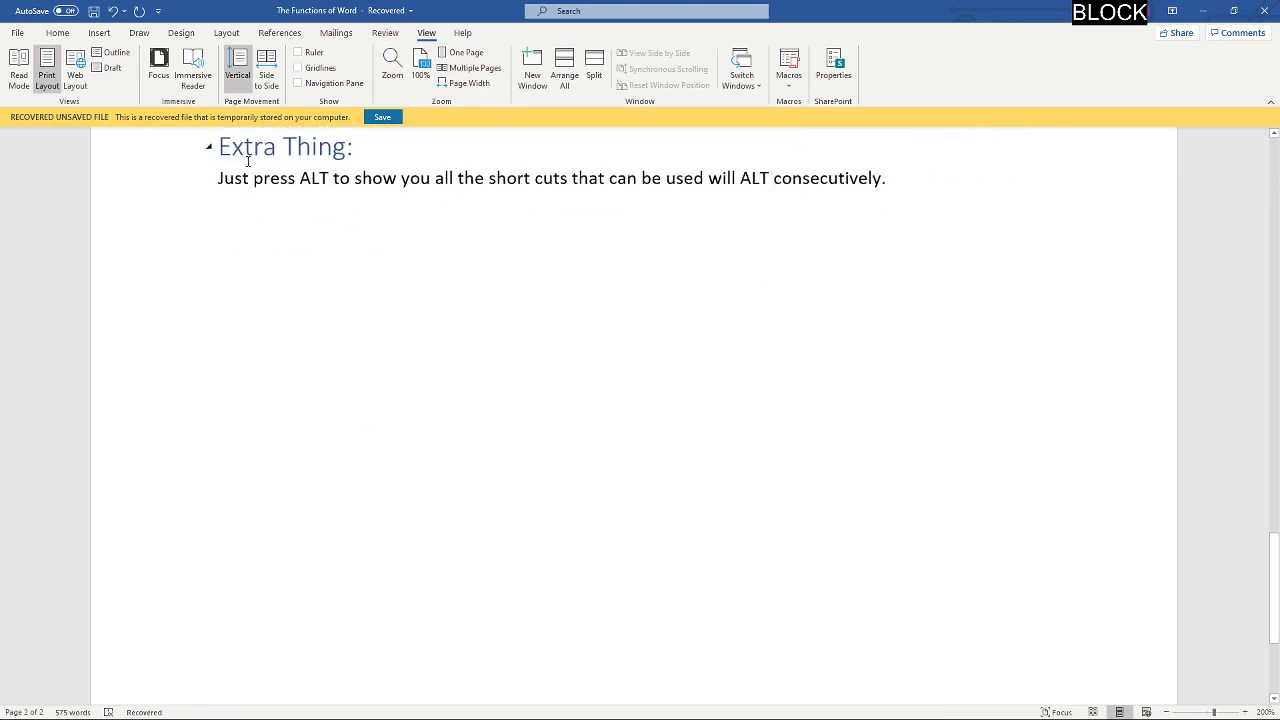
click(266, 70)
click(238, 72)
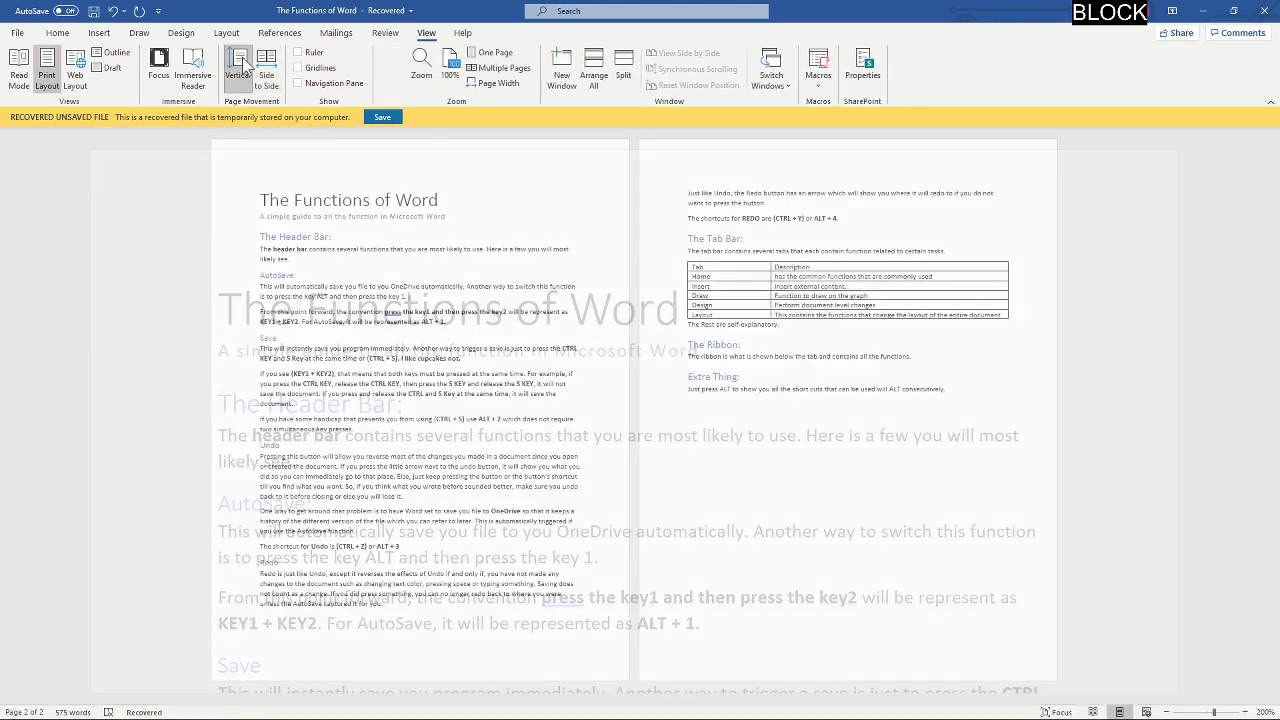
scroll(507, 332, down, 15)
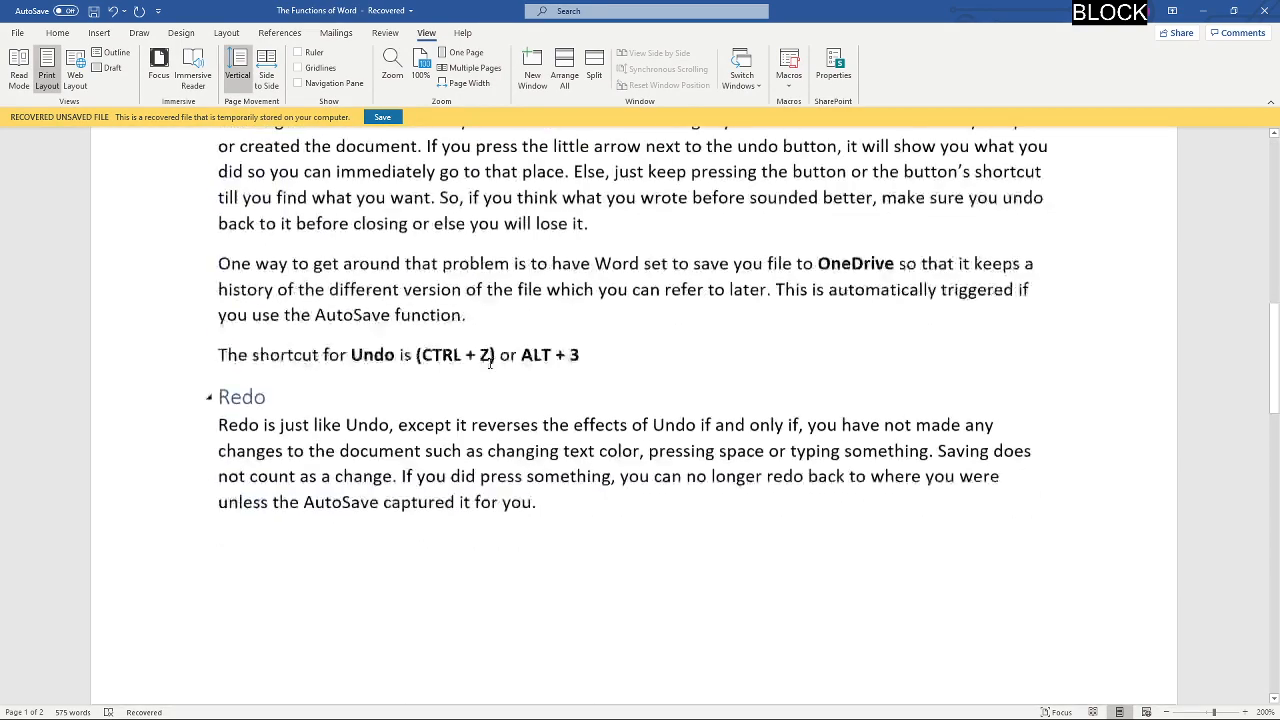
scroll(491, 350, down, 3)
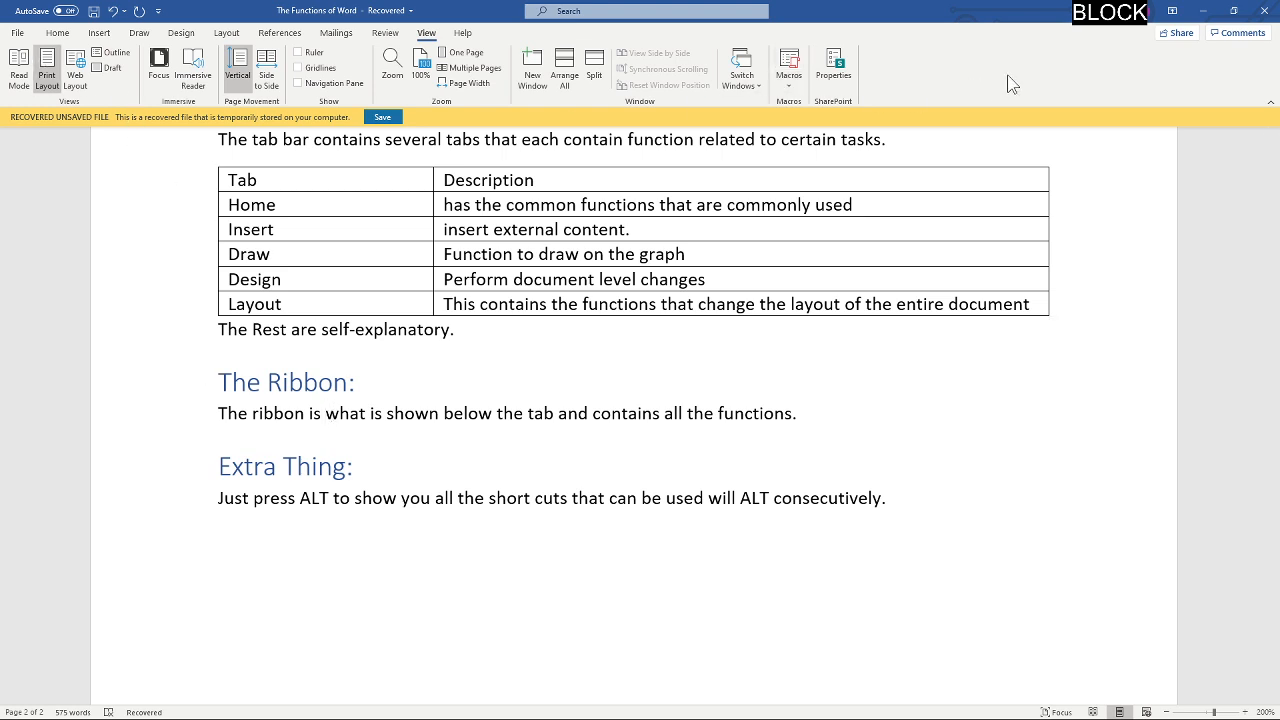
Step: With the Home commands shown, highlight the "Extra Thing" heading and clear the selection, and bring up the Insert commands
click(57, 33)
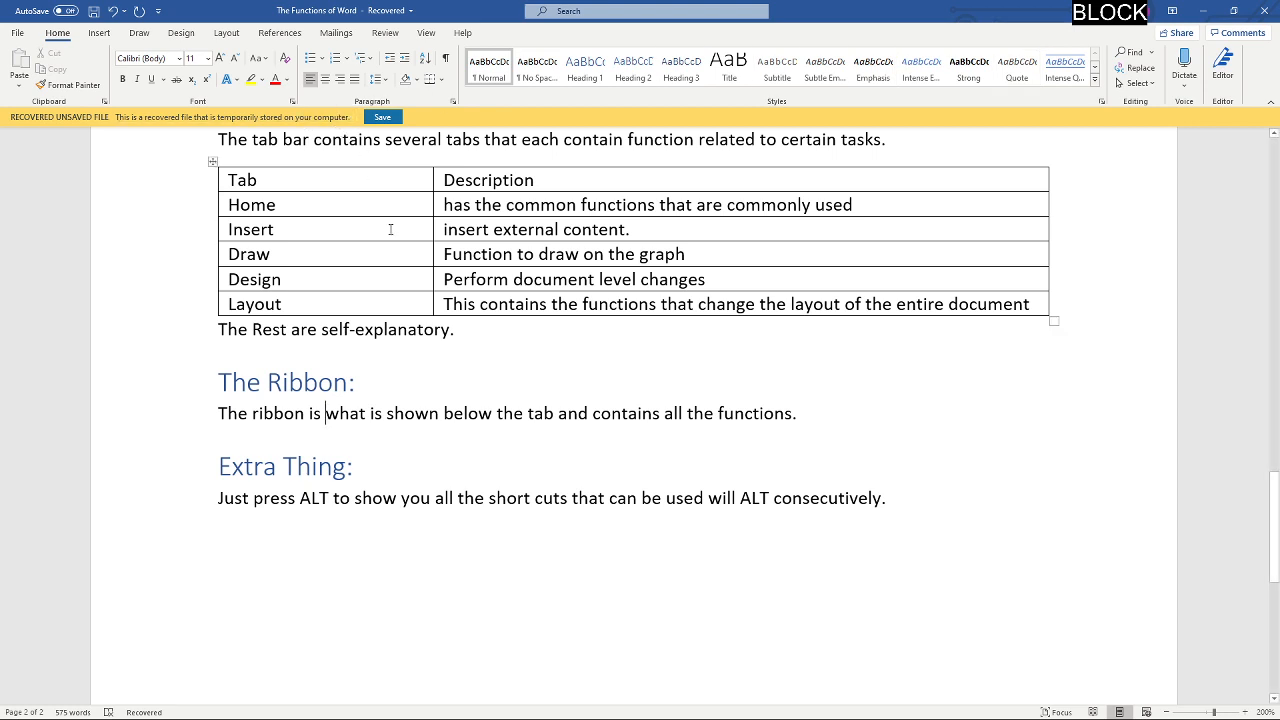
click(356, 498)
drag(219, 470, 608, 498)
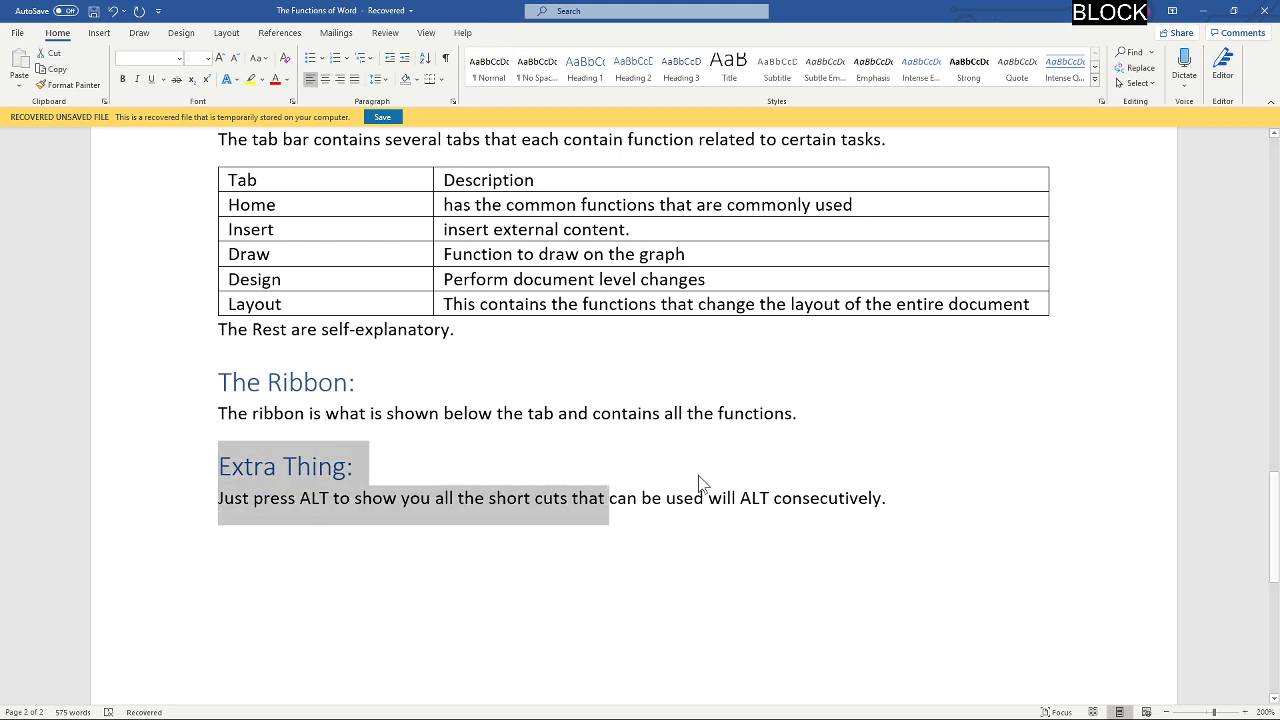
click(380, 468)
drag(228, 464, 346, 466)
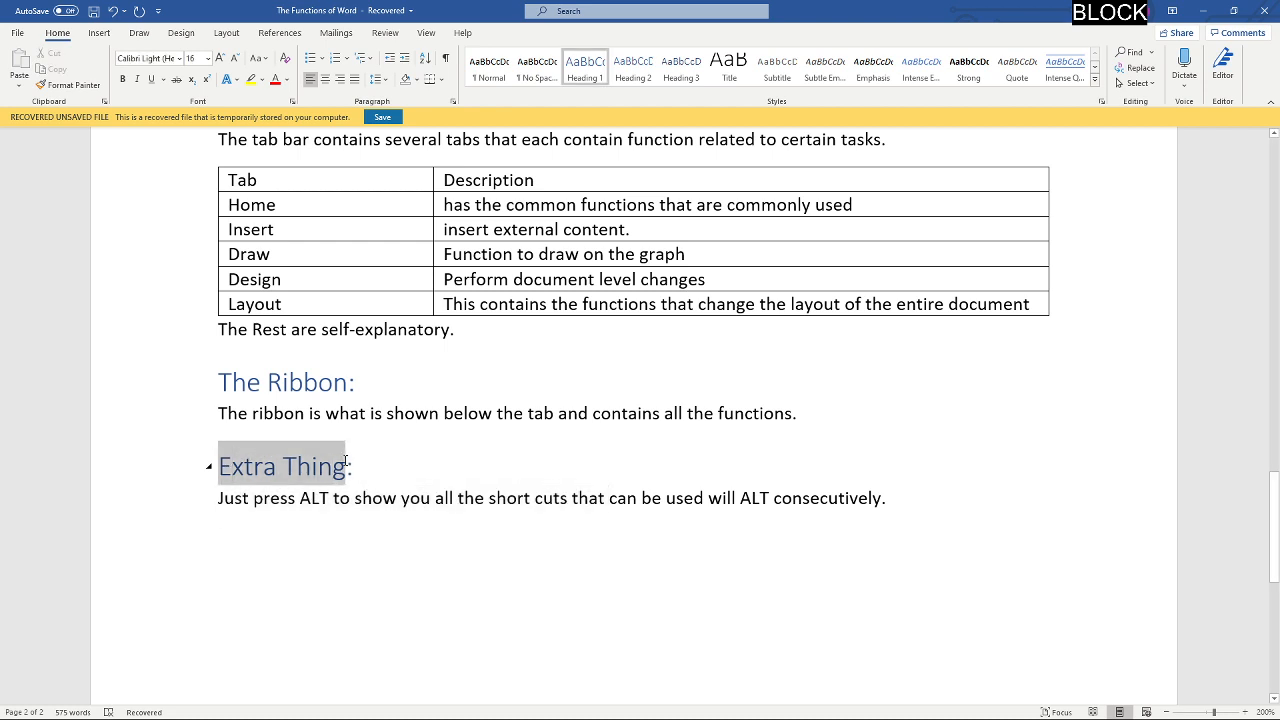
click(401, 498)
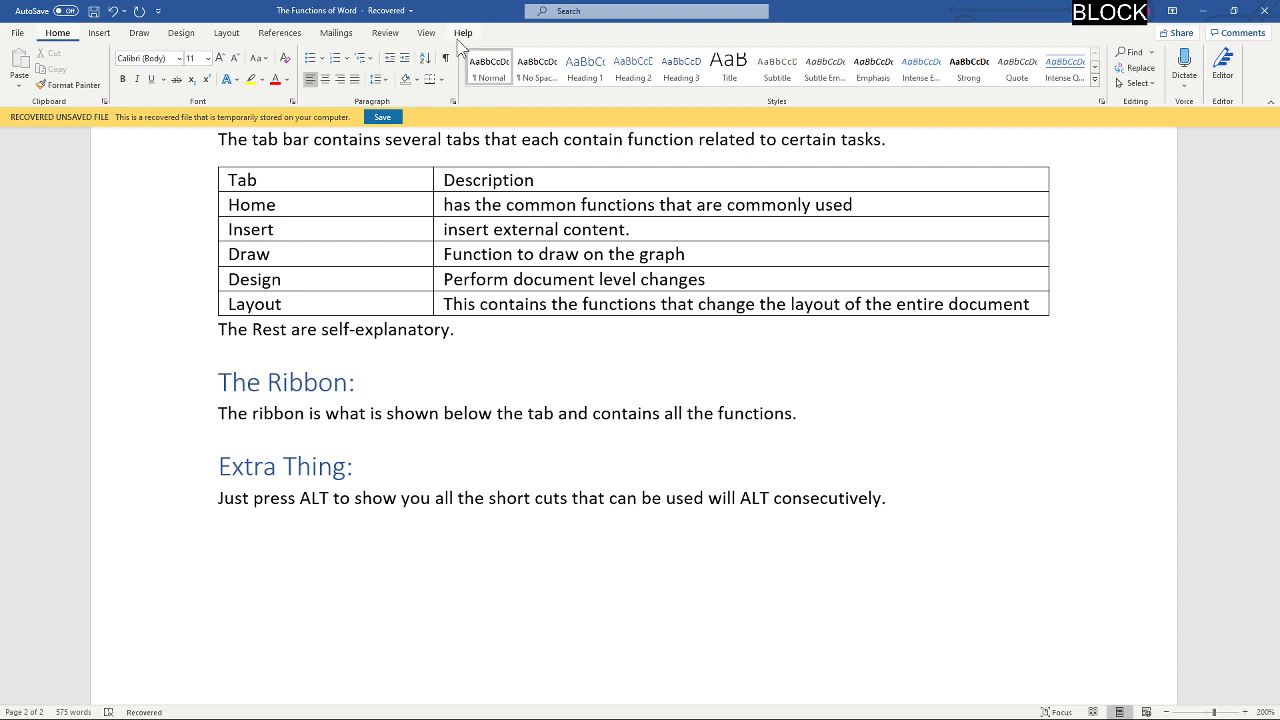
scroll(460, 45, down, 1)
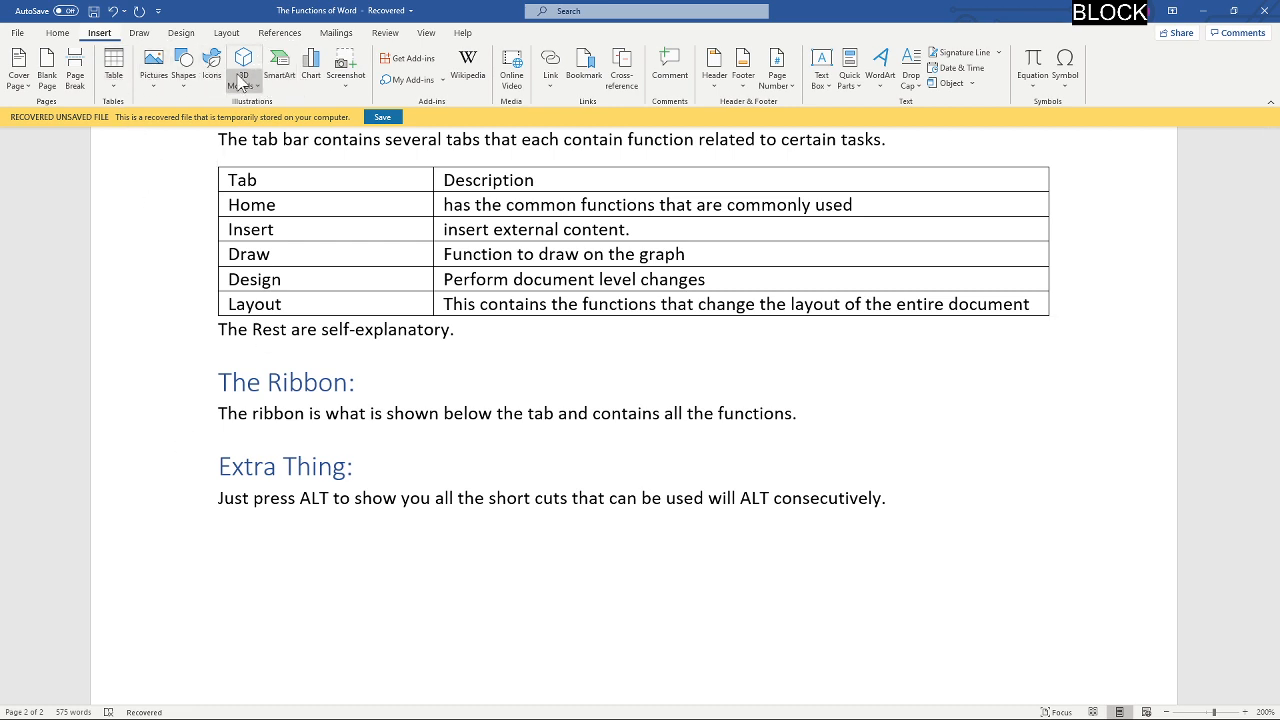
Step: Undo all column and margin changes, redoing the narrow margins once and undoing them again
click(114, 12)
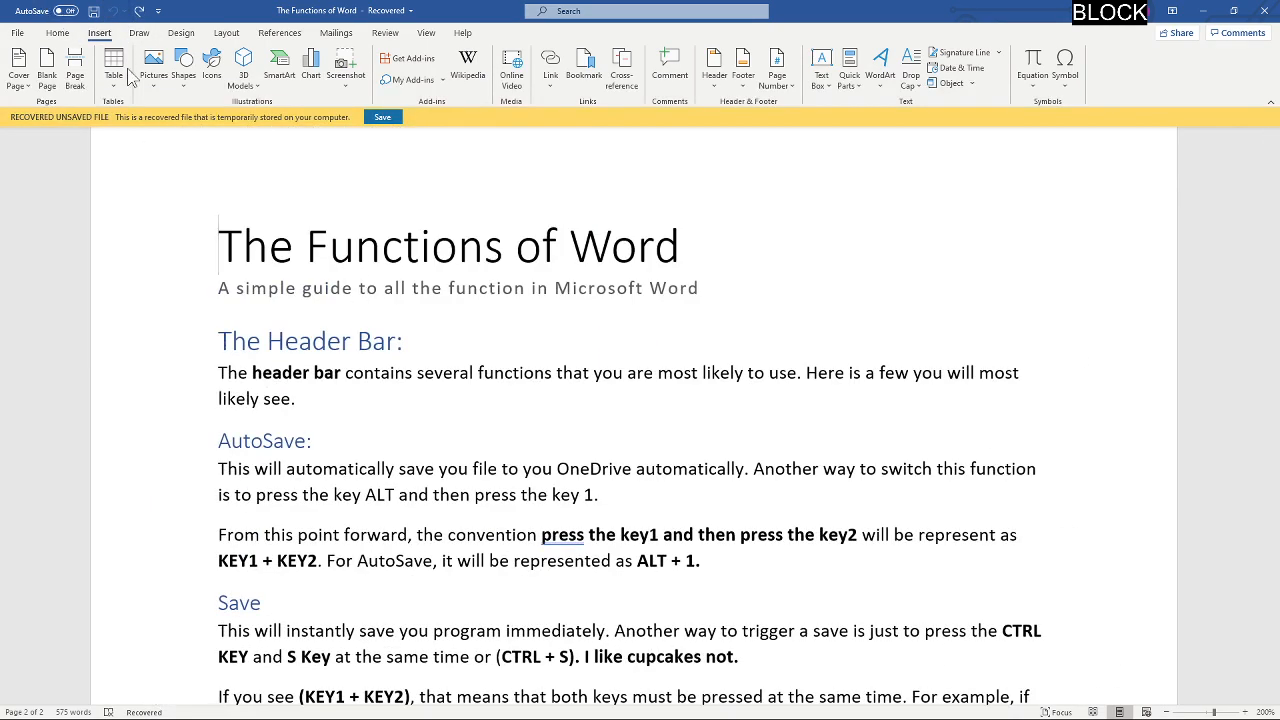
click(139, 11)
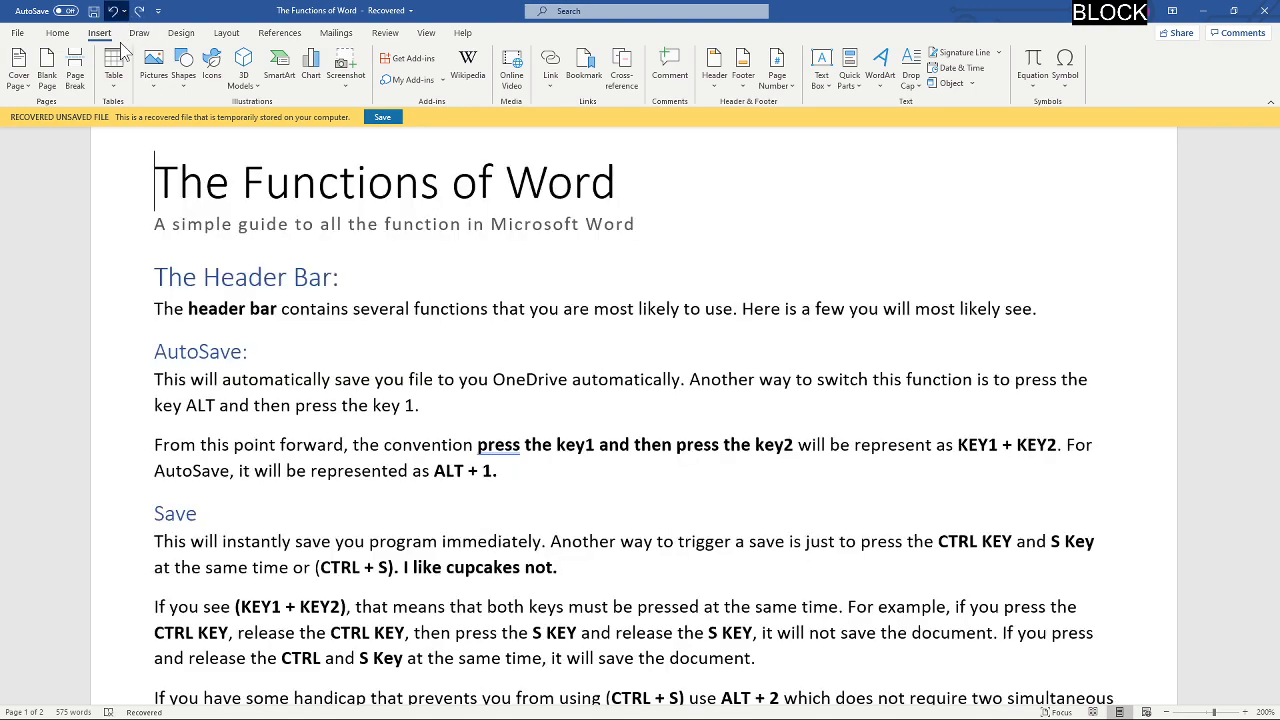
key(ctrl+z)
Step: Look through the document to its end and save the recovered file "The Functions of Word" to this PC
scroll(334, 387, down, 10)
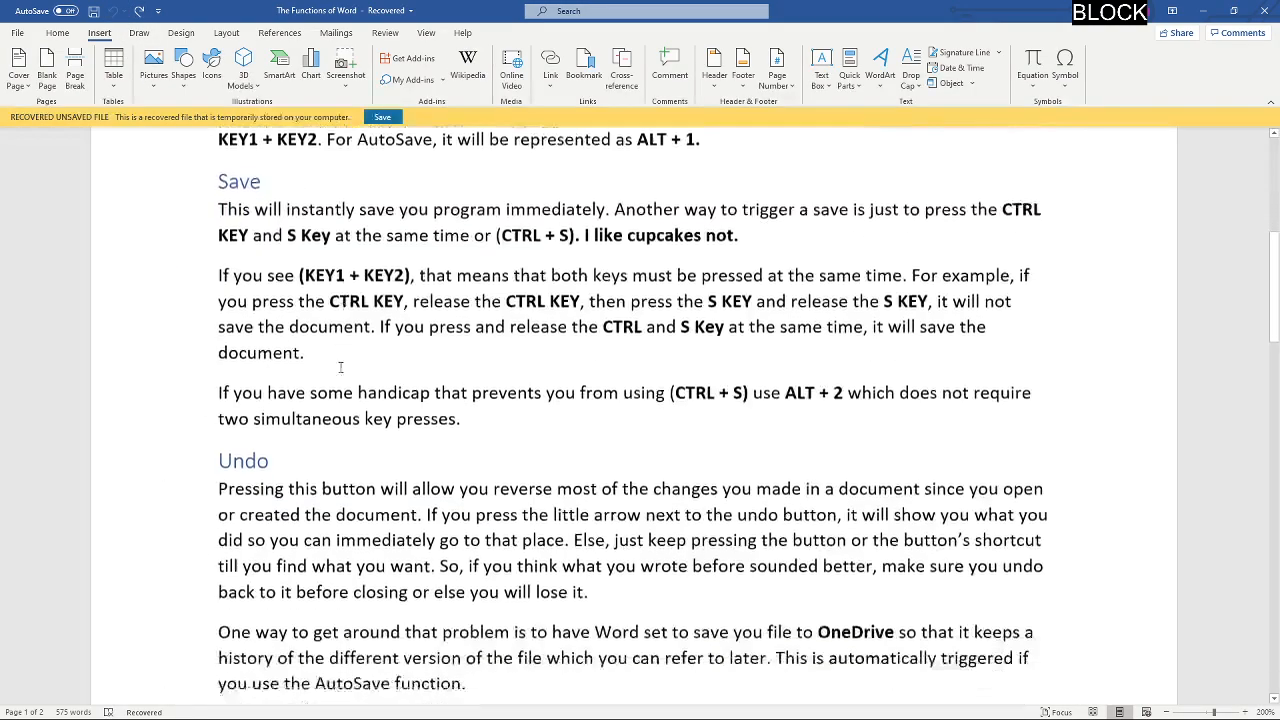
scroll(337, 385, down, 10)
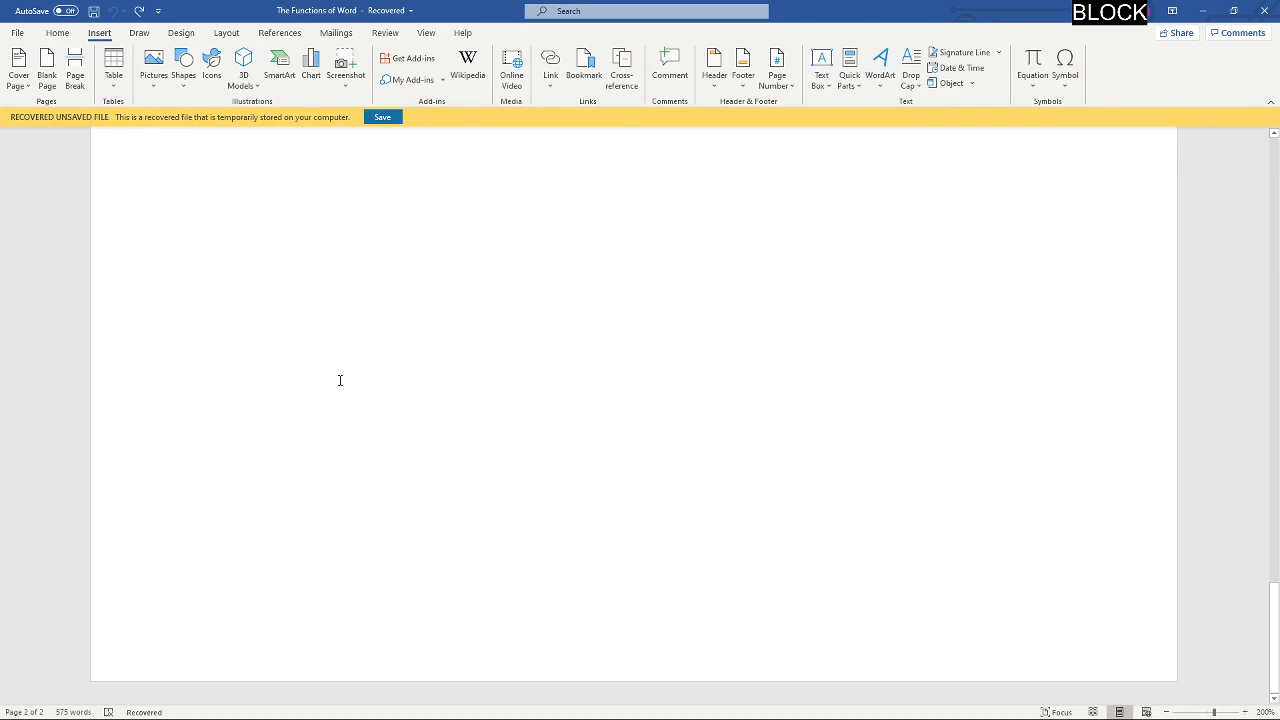
key(ctrl+s)
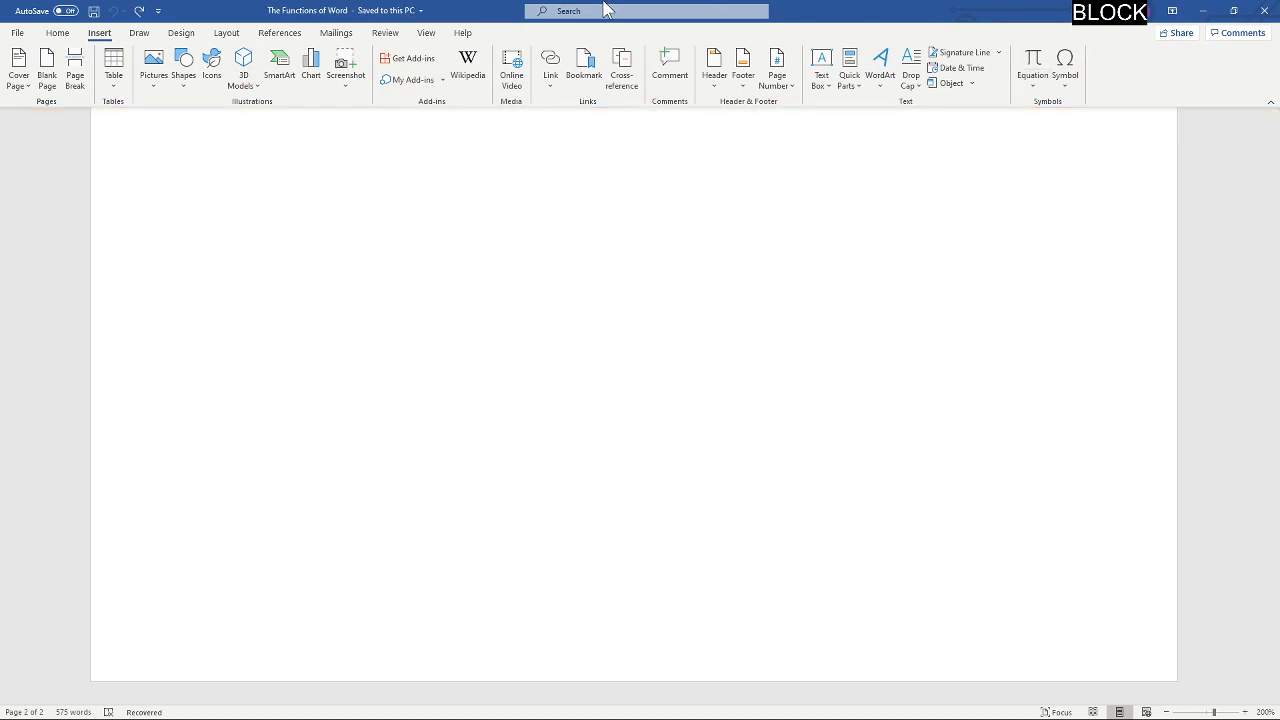